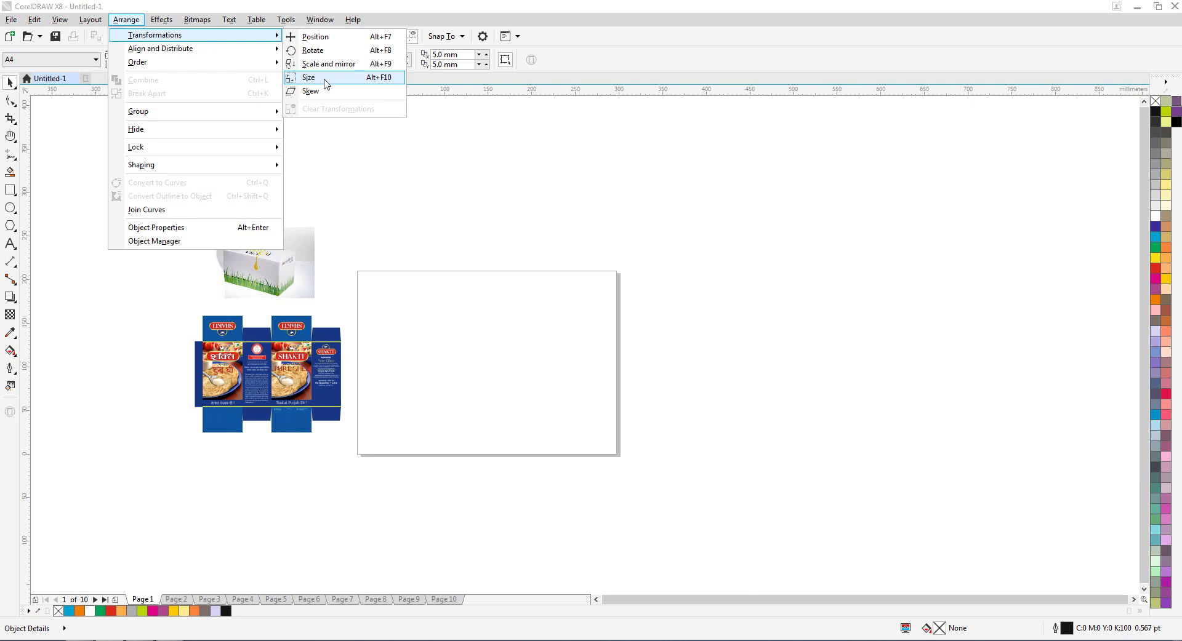
# Open the size transformation settings.
pyautogui.click(522, 343)
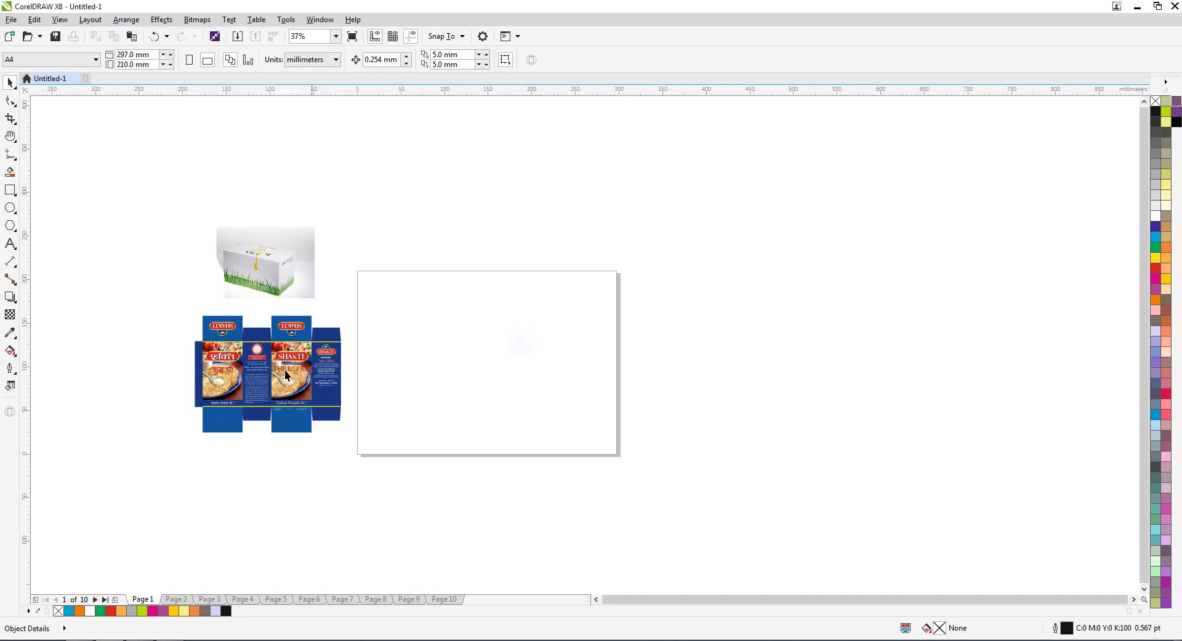
pyautogui.scroll(2, 174, 333)
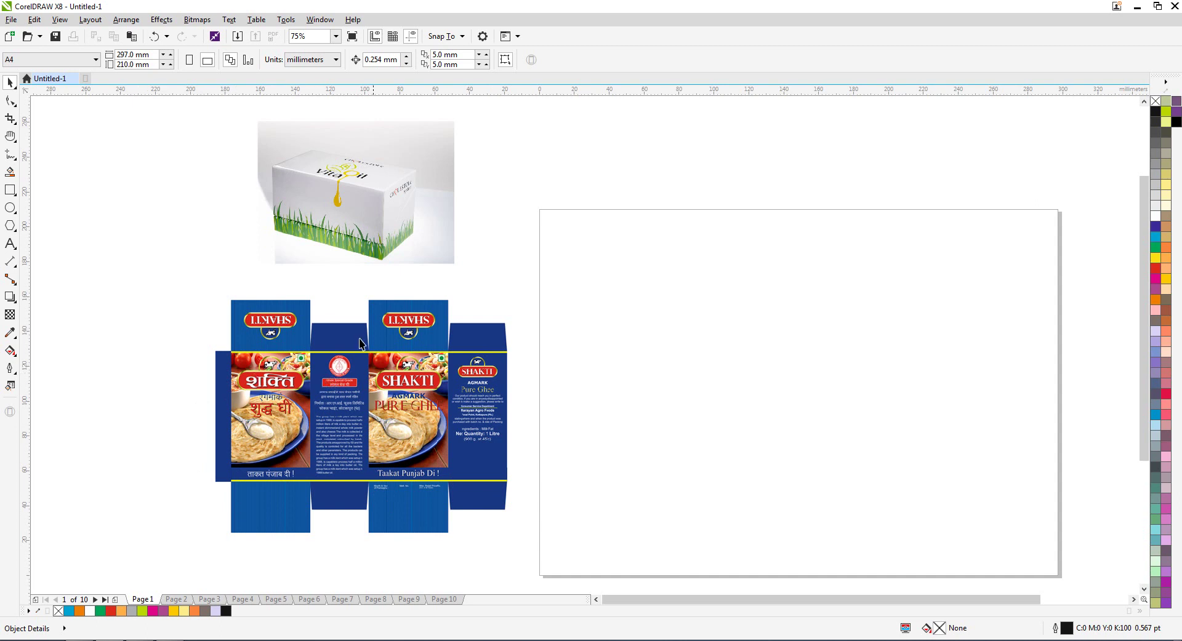
pyautogui.scroll(-3, 241, 320)
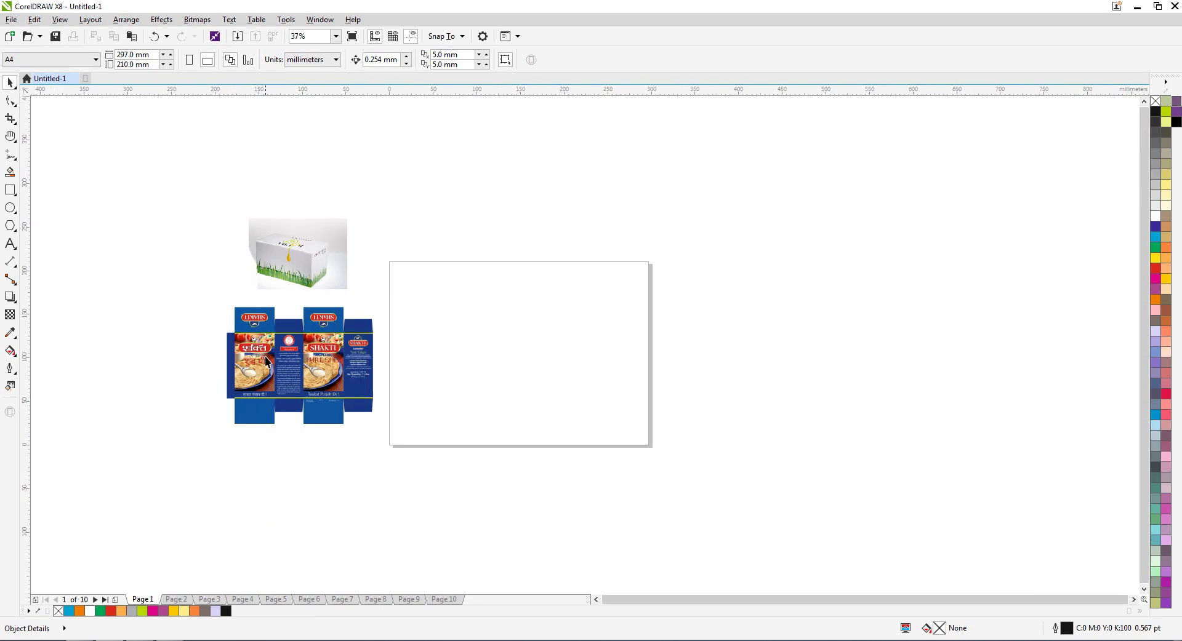
pyautogui.scroll(3, 264, 357)
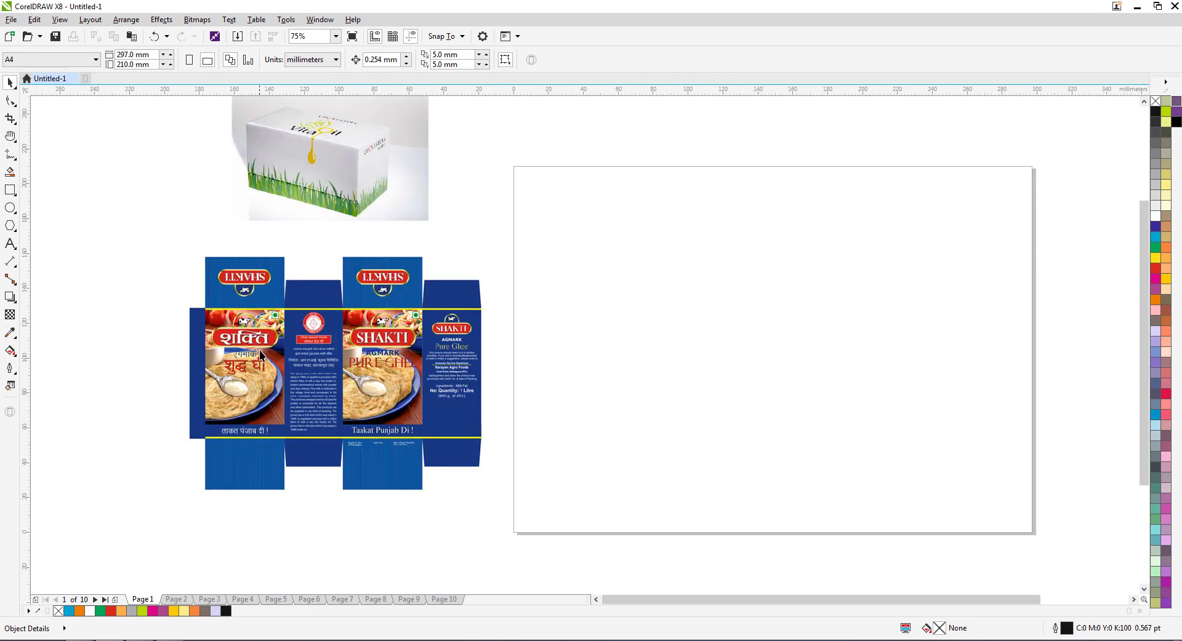
pyautogui.click(127, 20)
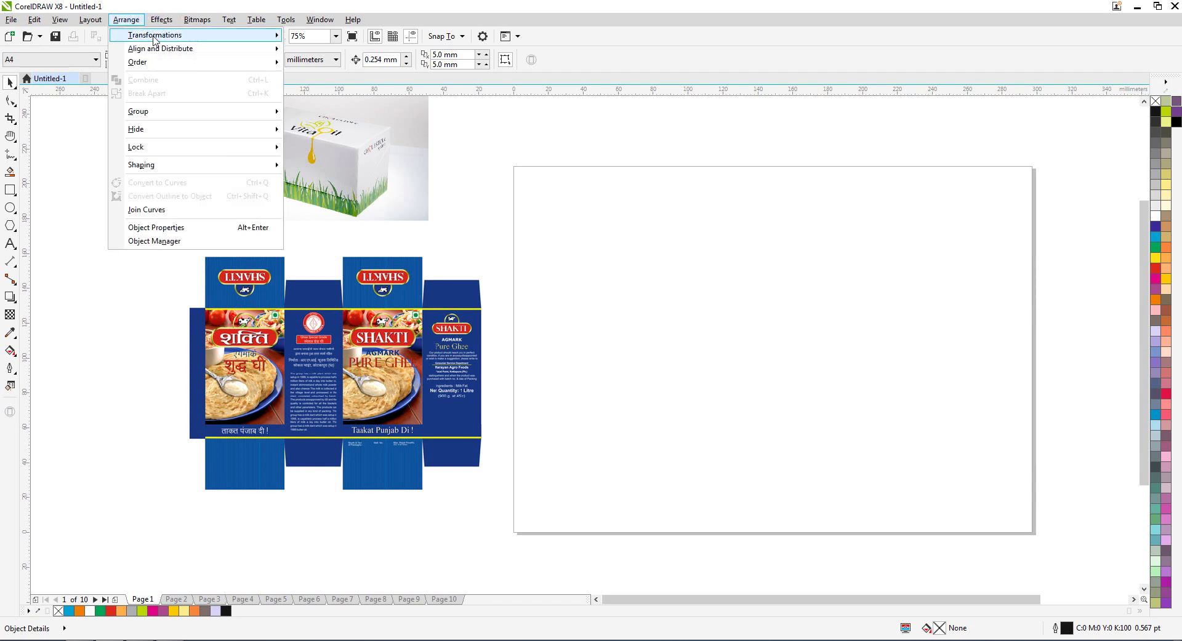
pyautogui.moveTo(155, 39)
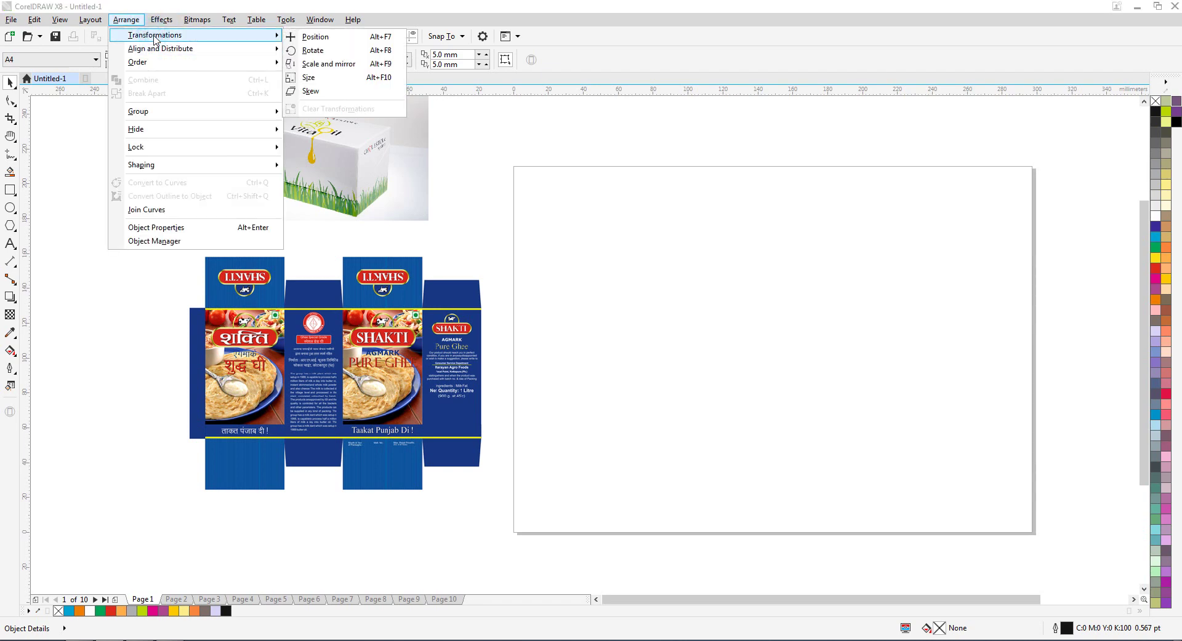
pyautogui.click(333, 80)
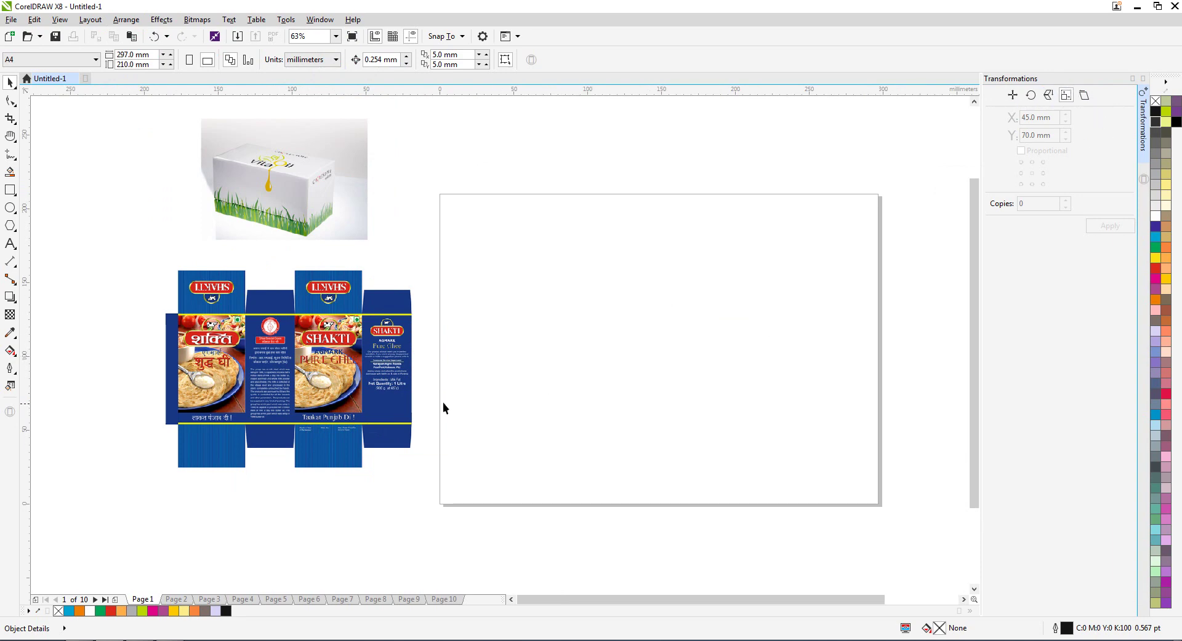
# Examine the unfolded Shakti ghee box artwork beside the blank page.
pyautogui.scroll(2, 443, 404)
pyautogui.scroll(-3, 650, 300)
pyautogui.scroll(3, 233, 249)
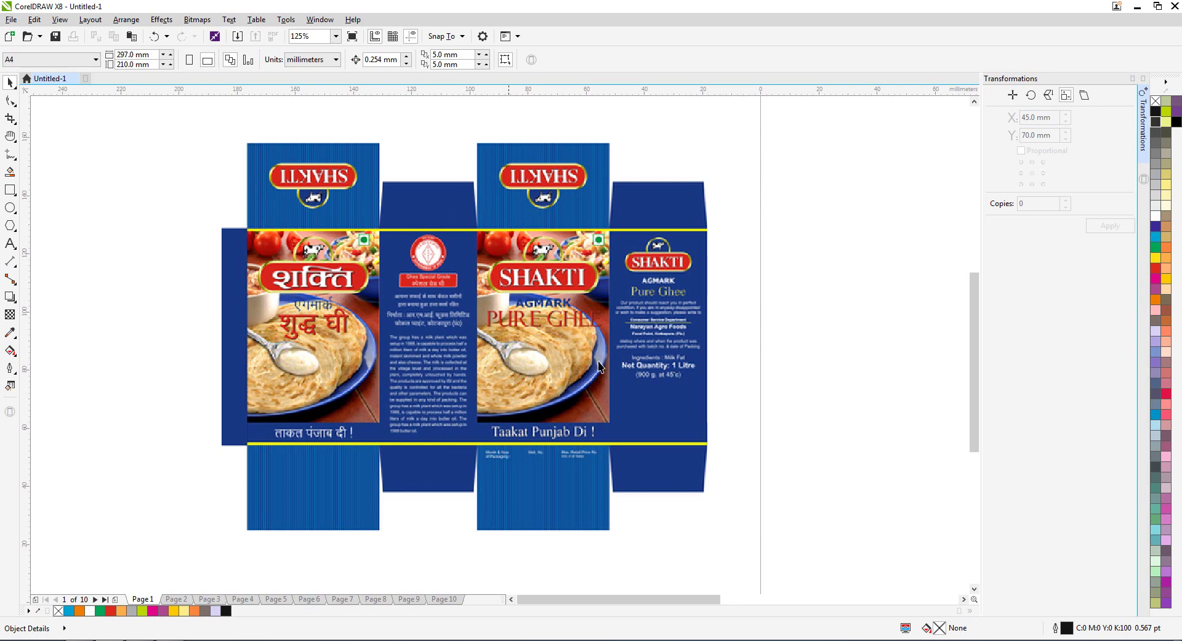
pyautogui.scroll(-1, 228, 267)
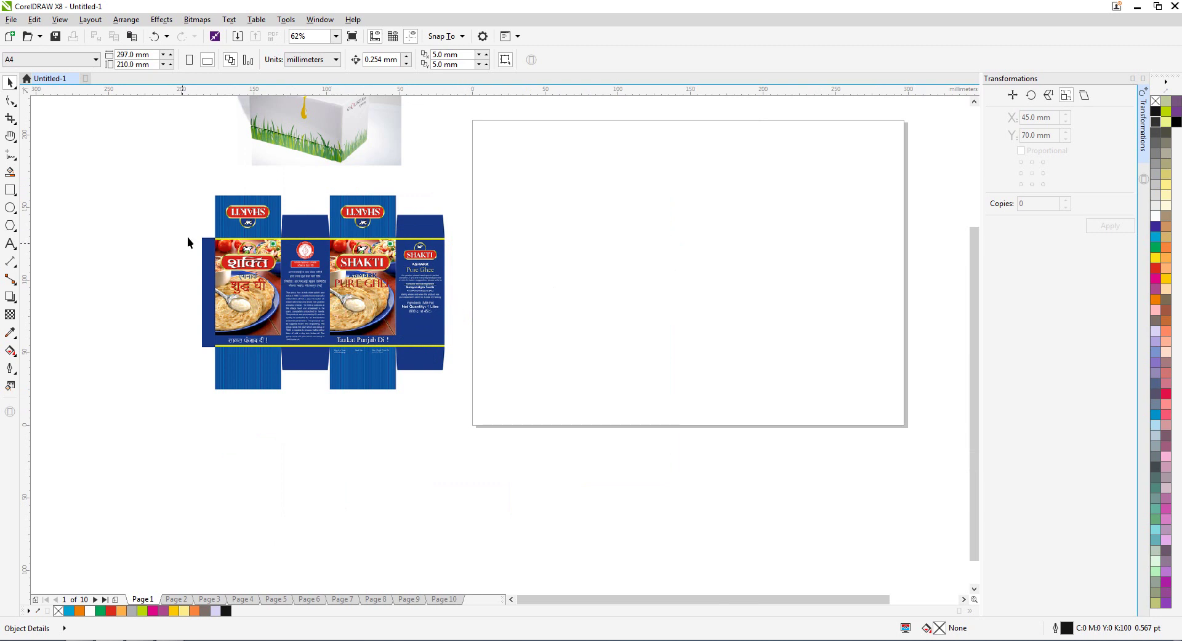
pyautogui.press('h')
pyautogui.moveTo(696, 295); pyautogui.dragTo(642, 311)
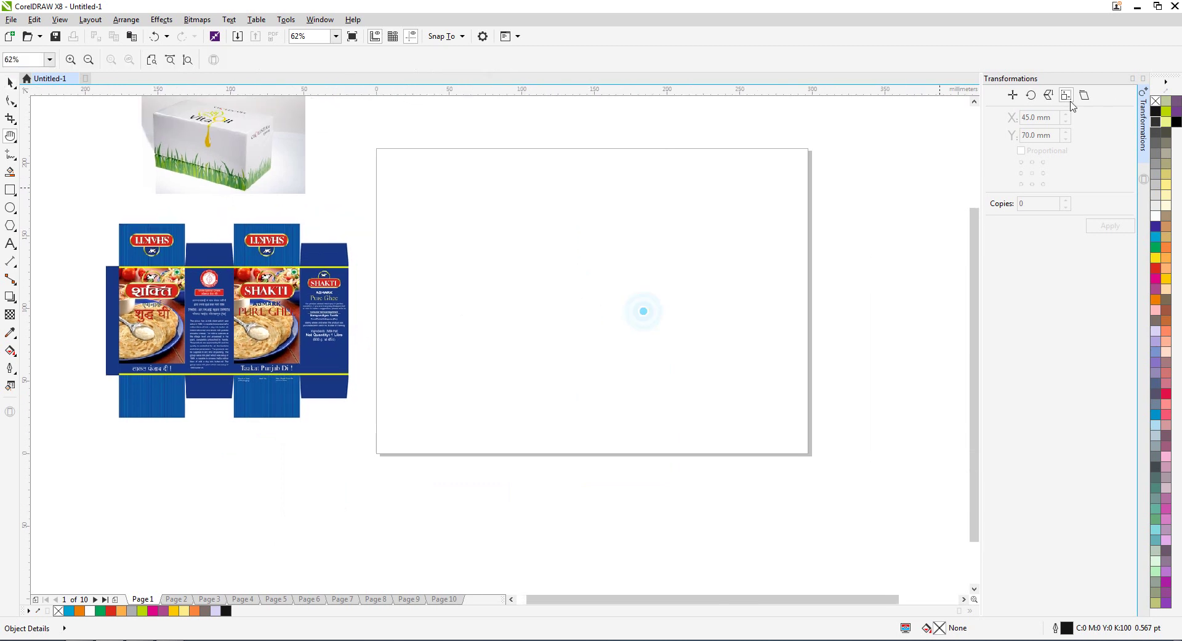
pyautogui.moveTo(491, 295); pyautogui.dragTo(492, 309)
pyautogui.press('space')
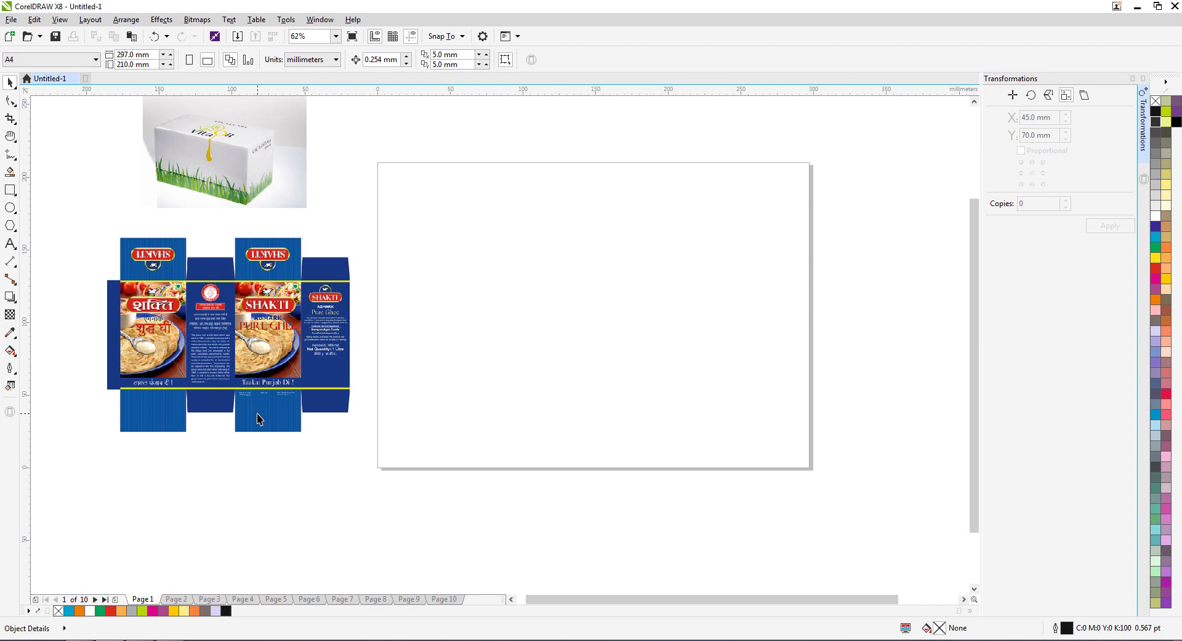
# Draw an upright rectangle near the page's centre and set its size to 45 mm wide by 70 mm high.
pyautogui.click(9, 190)
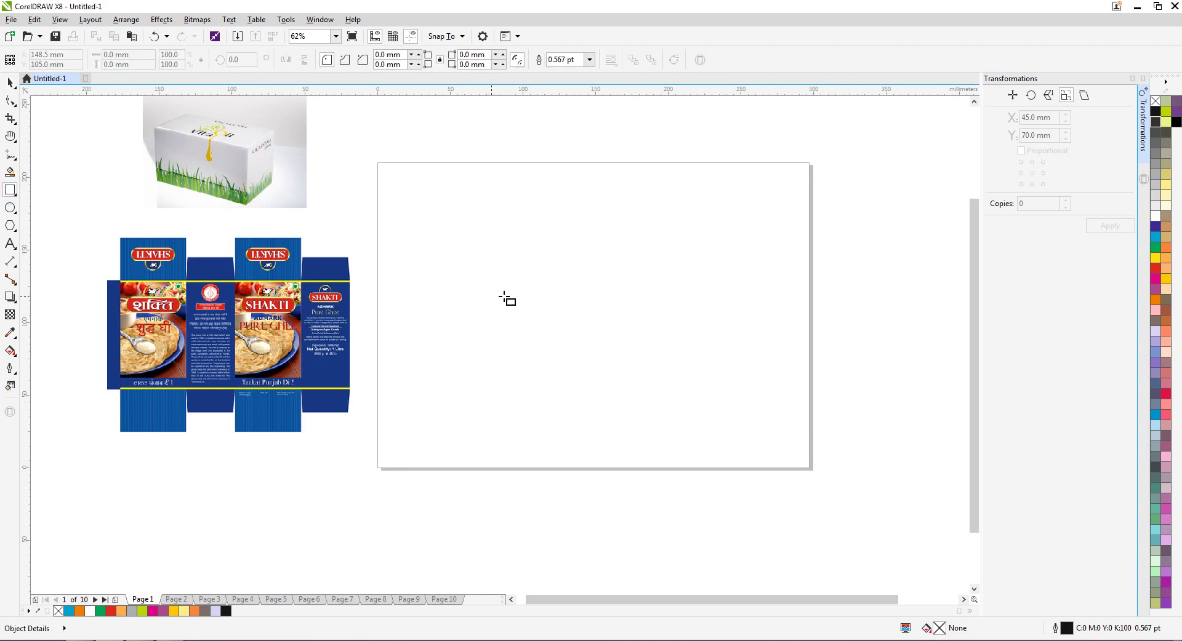
pyautogui.moveTo(553, 243); pyautogui.dragTo(628, 393)
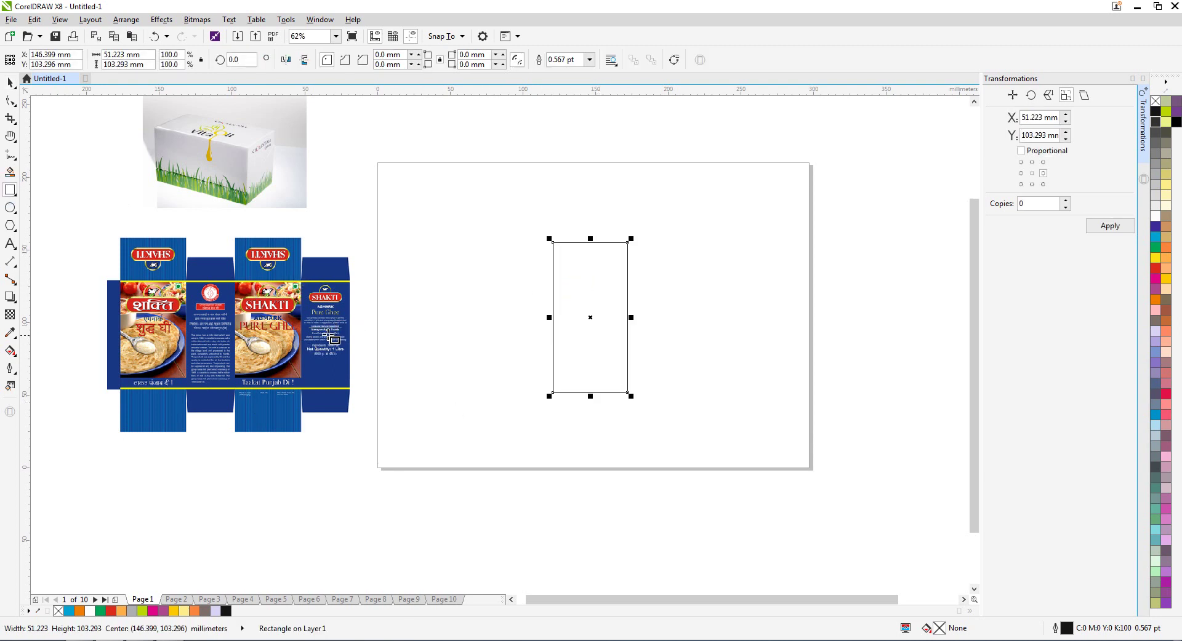
pyautogui.doubleClick(147, 57)
pyautogui.write('45')
pyautogui.press('Tab')
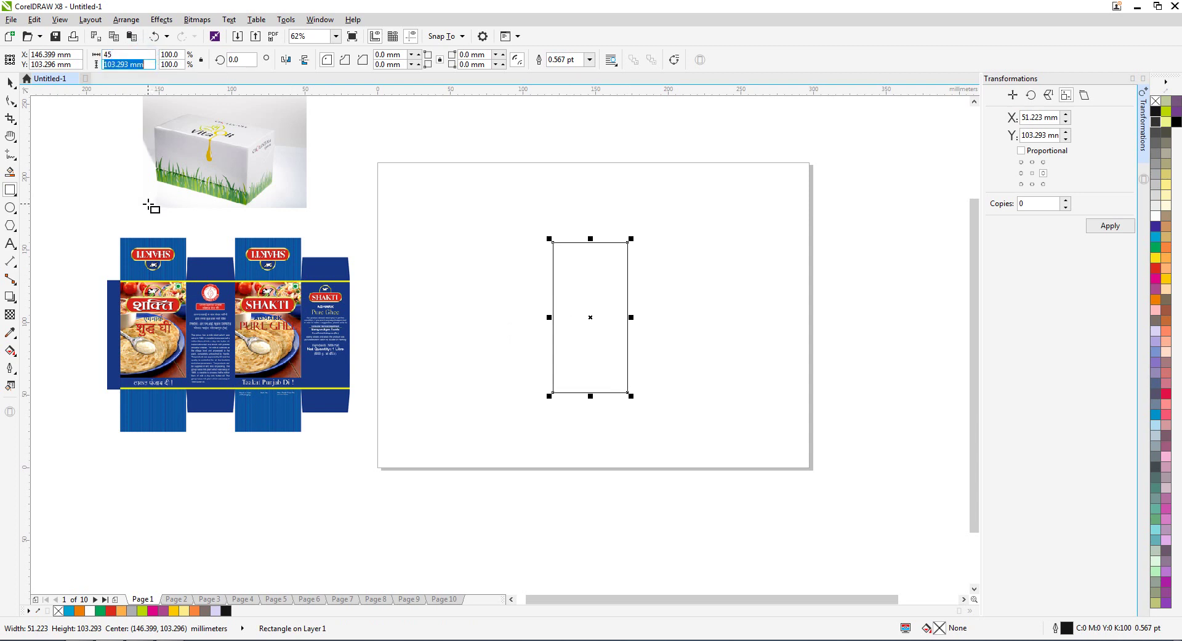
pyautogui.write('70')
pyautogui.press('Return')
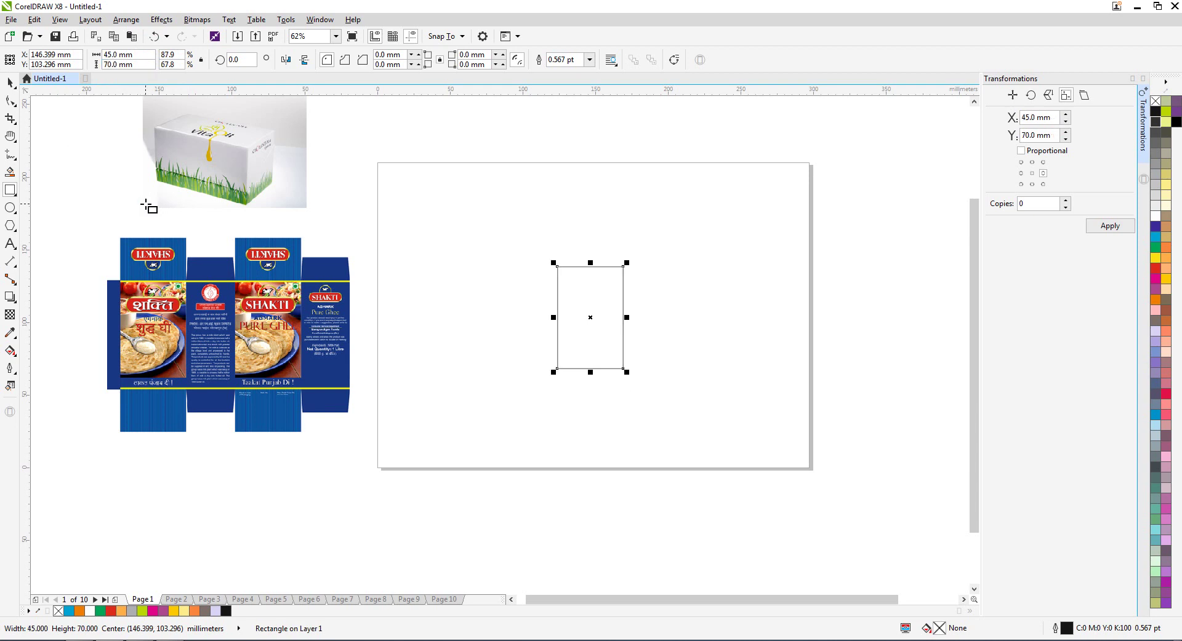
# Shift the 45 × 70 mm rectangle slightly right on the page, to a centre of about X 155.3 mm, Y 101.2 mm.
pyautogui.press('space')
pyautogui.moveTo(596, 292)
pyautogui.mouseDown()
pyautogui.moveTo(622, 303)
pyautogui.moveTo(615, 293)
pyautogui.mouseUp()
pyautogui.click(689, 282)
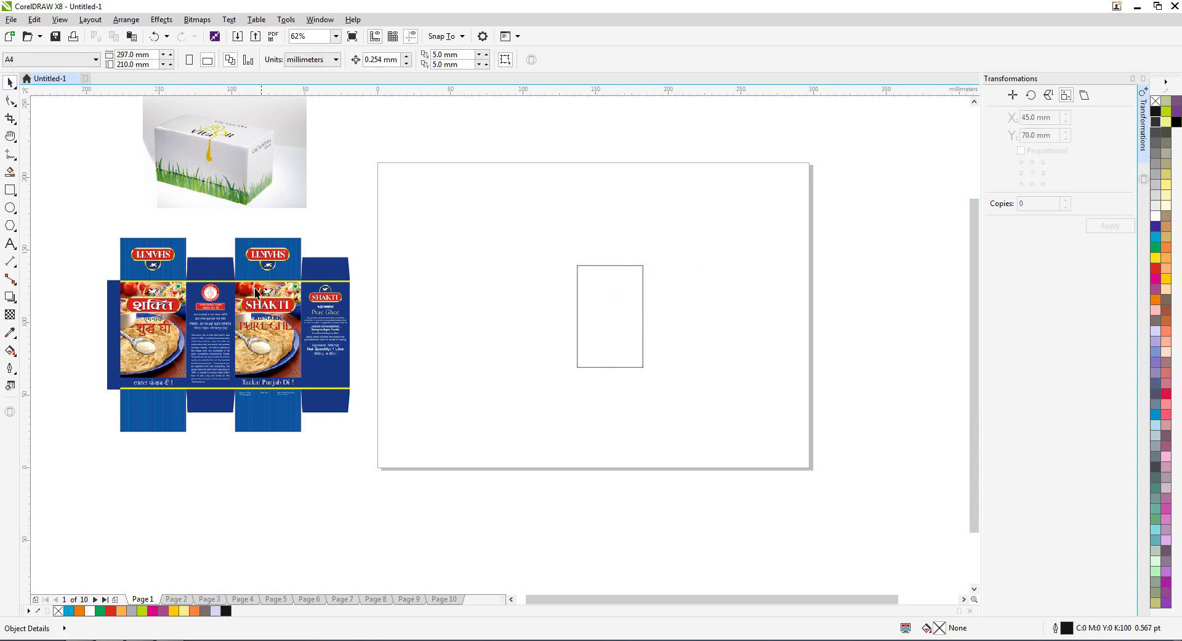
pyautogui.moveTo(607, 309); pyautogui.dragTo(601, 315)
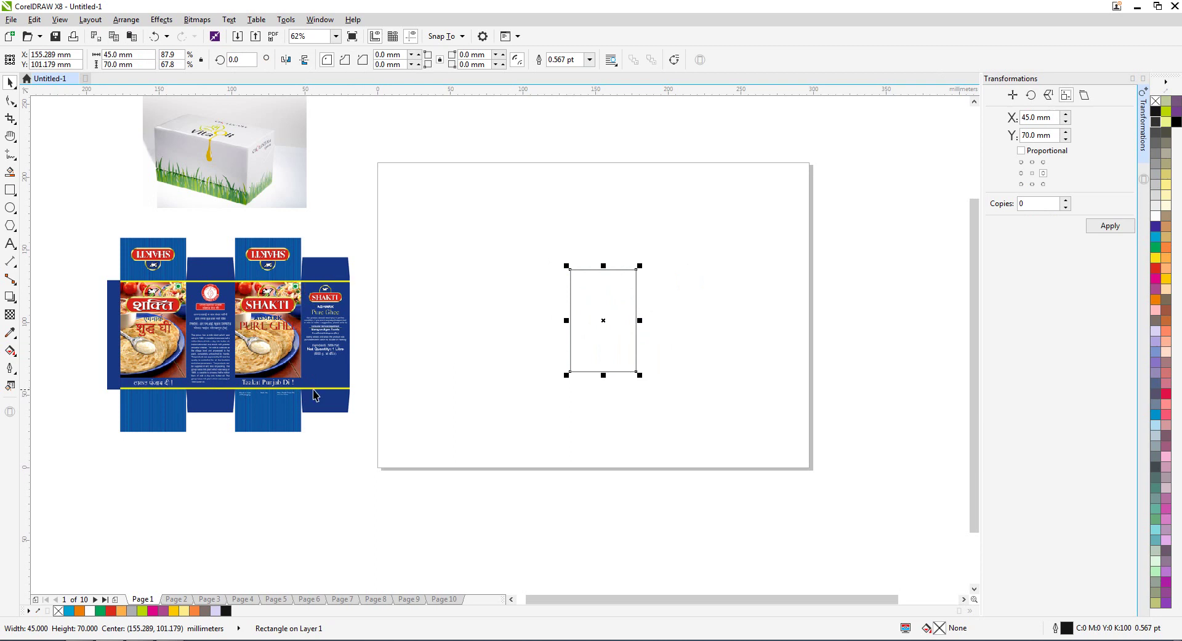
pyautogui.click(721, 355)
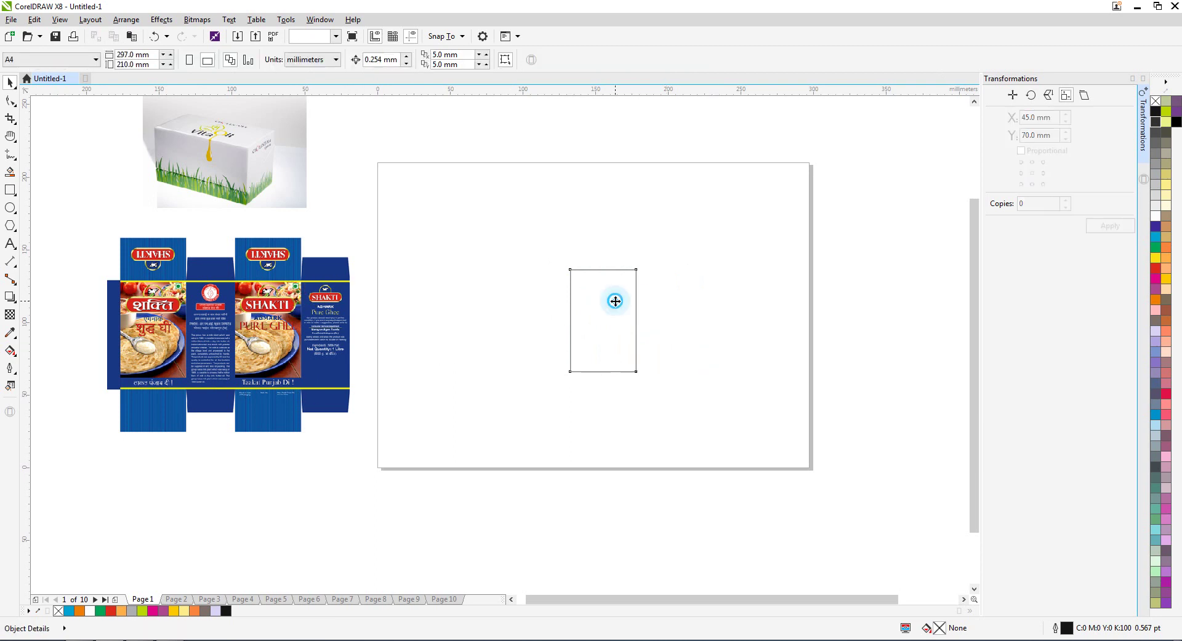
# Duplicate the rectangle and place the copy to the right of the original, leaving a small gap.
pyautogui.click(615, 301)
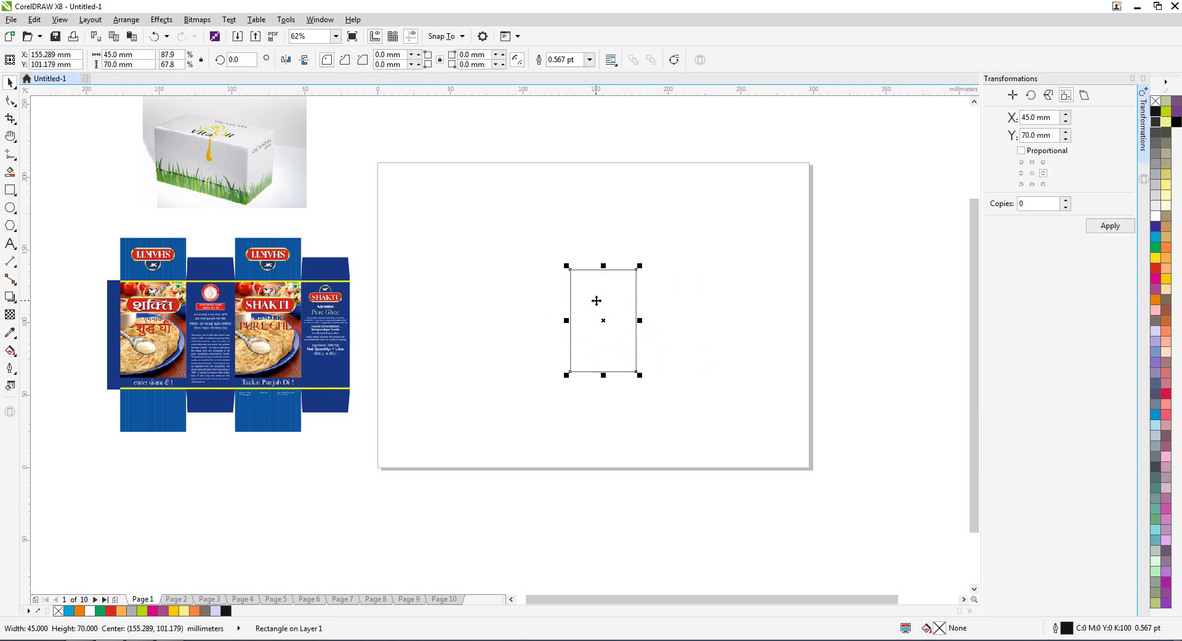
pyautogui.hotkey('ctrl', 'd')
pyautogui.moveTo(611, 288); pyautogui.dragTo(667, 290)
pyautogui.click(736, 266)
pyautogui.scroll(2, 660, 271)
pyautogui.click(631, 312)
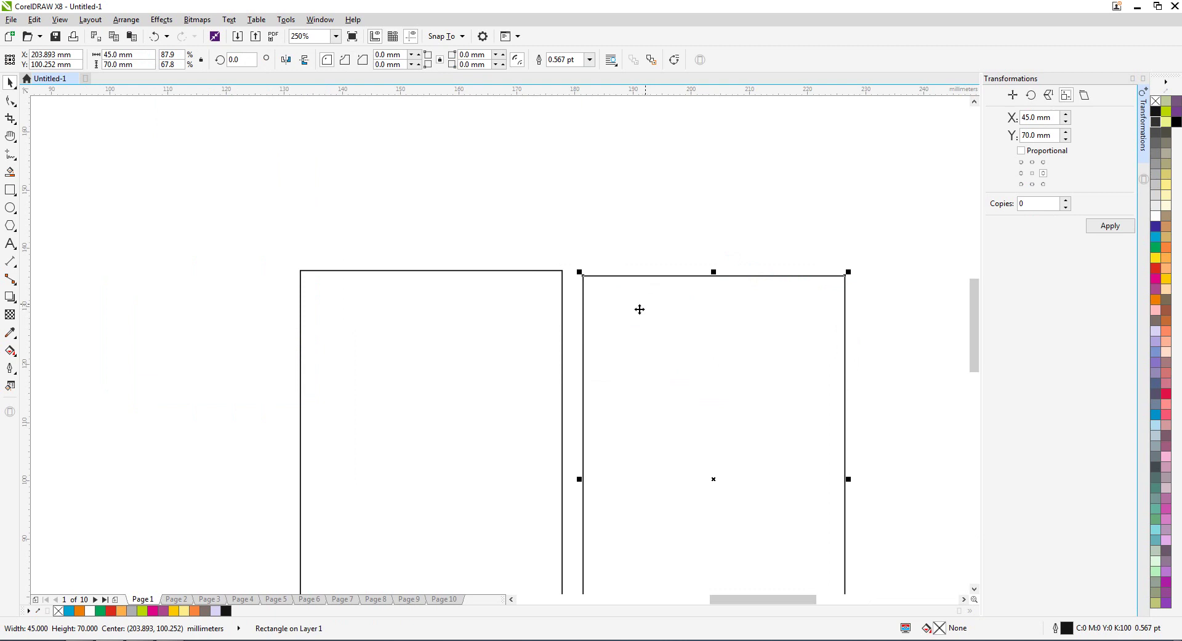
# Try to fit the copy by hand against the original rectangle's right edge.
pyautogui.scroll(2, 638, 308)
pyautogui.moveTo(650, 334); pyautogui.dragTo(567, 293)
pyautogui.click(623, 198)
pyautogui.scroll(-2, 549, 257)
pyautogui.scroll(-1, 542, 233)
pyautogui.click(591, 222)
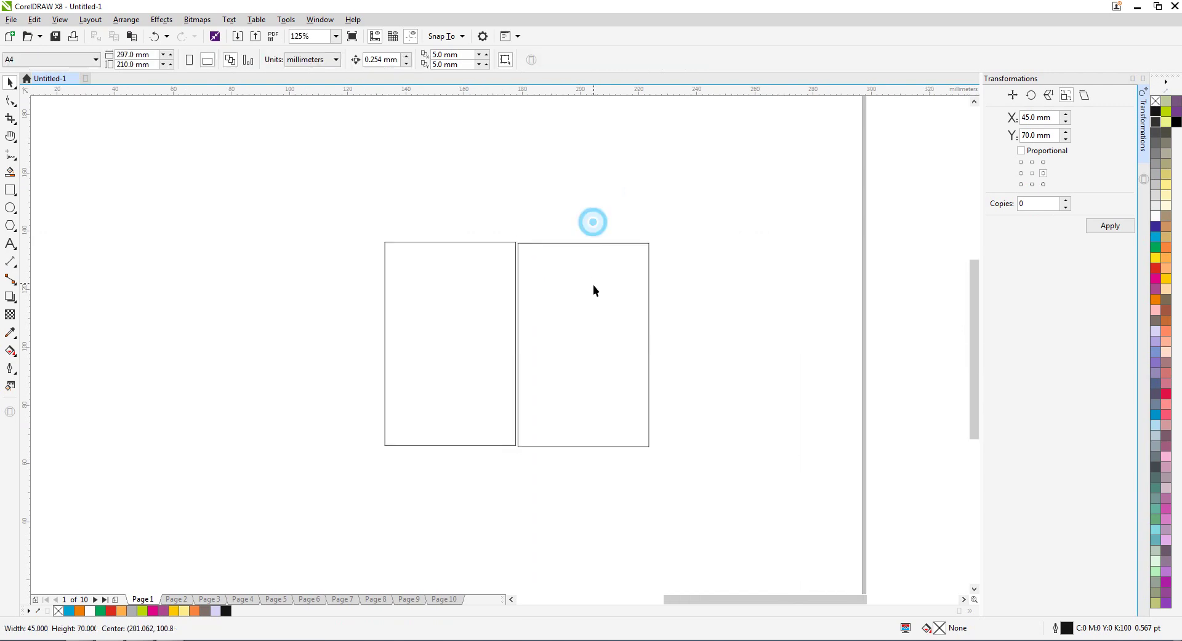
# Delete the duplicated rectangle on the right.
pyautogui.click(593, 287)
pyautogui.scroll(-1, 598, 293)
pyautogui.press('Delete')
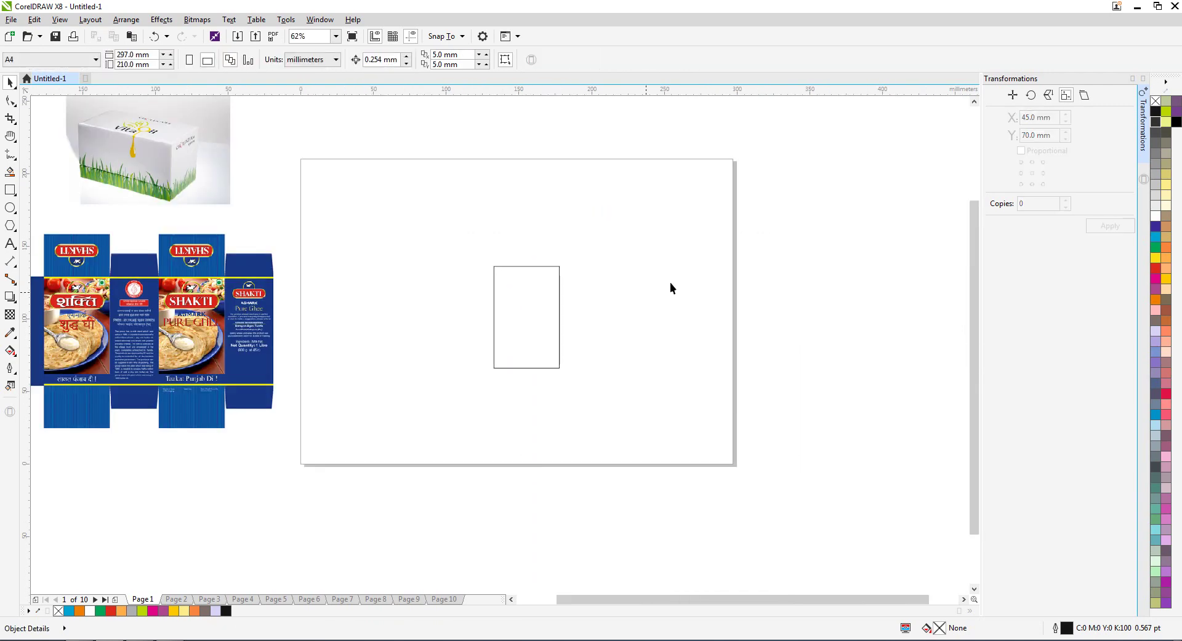
# Move the remaining rectangle left on the page, to a centre of about X 145.6 mm, Y 102.4 mm.
pyautogui.click(670, 283)
pyautogui.click(509, 289)
pyautogui.click(528, 303)
pyautogui.moveTo(528, 303); pyautogui.dragTo(512, 304)
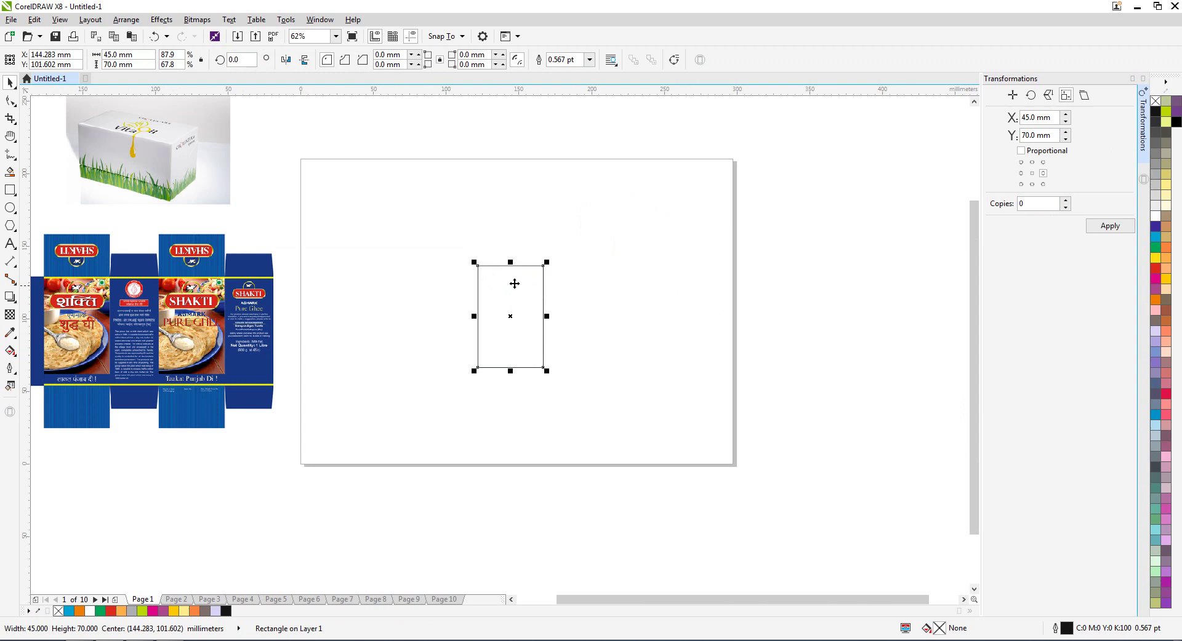
pyautogui.moveTo(515, 286); pyautogui.dragTo(516, 285)
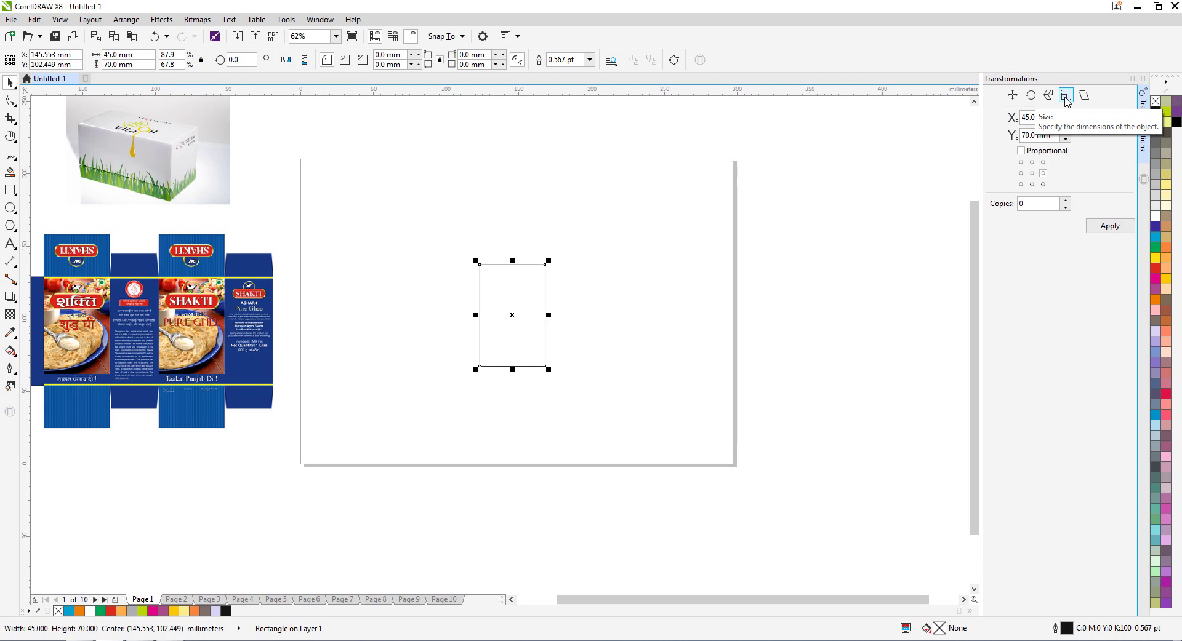
# Create one copy of the rectangle against its right edge using a relative position offset of 45 mm horizontally and 0 mm vertically.
pyautogui.click(1013, 95)
pyautogui.click(748, 268)
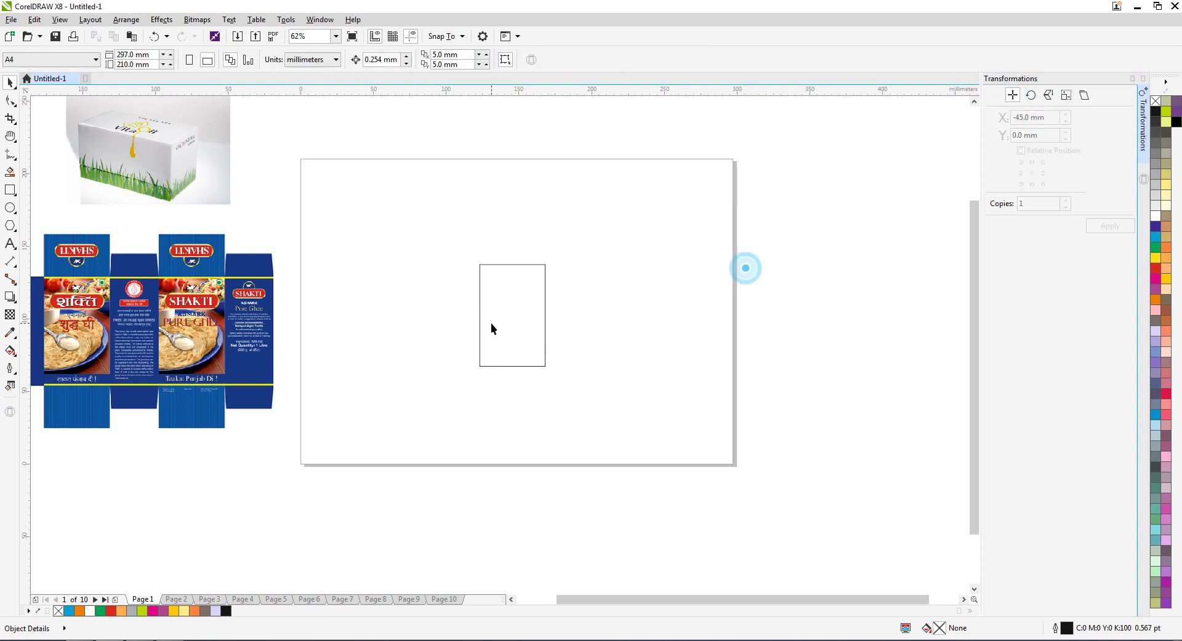
pyautogui.click(495, 307)
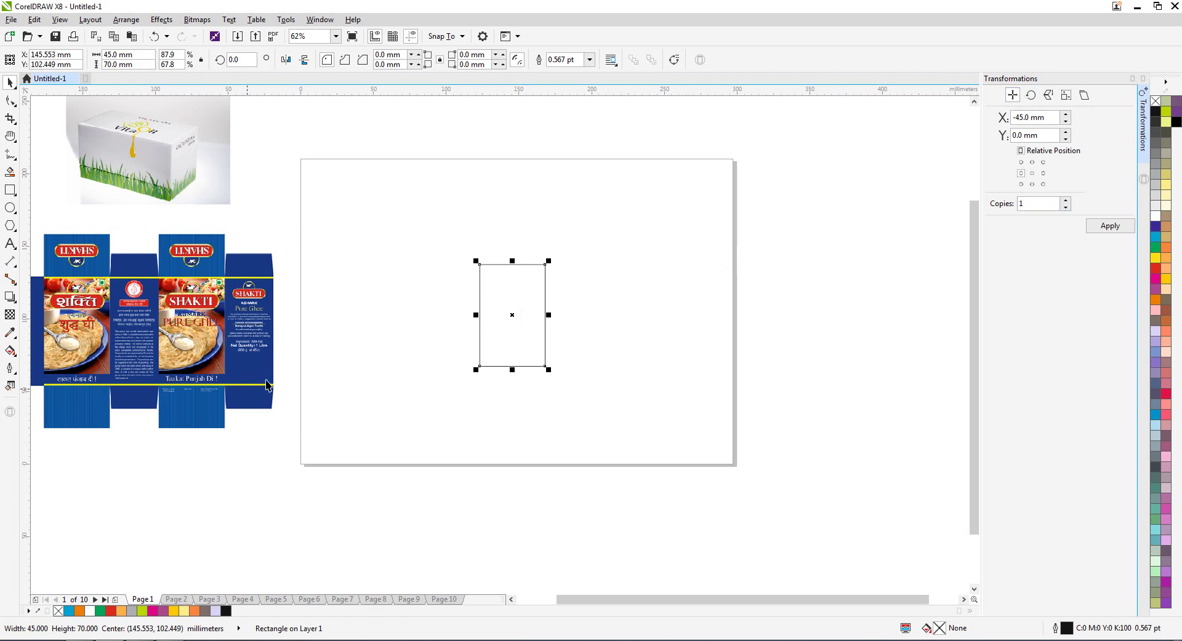
pyautogui.click(1043, 173)
pyautogui.click(1042, 202)
pyautogui.doubleClick(1043, 204)
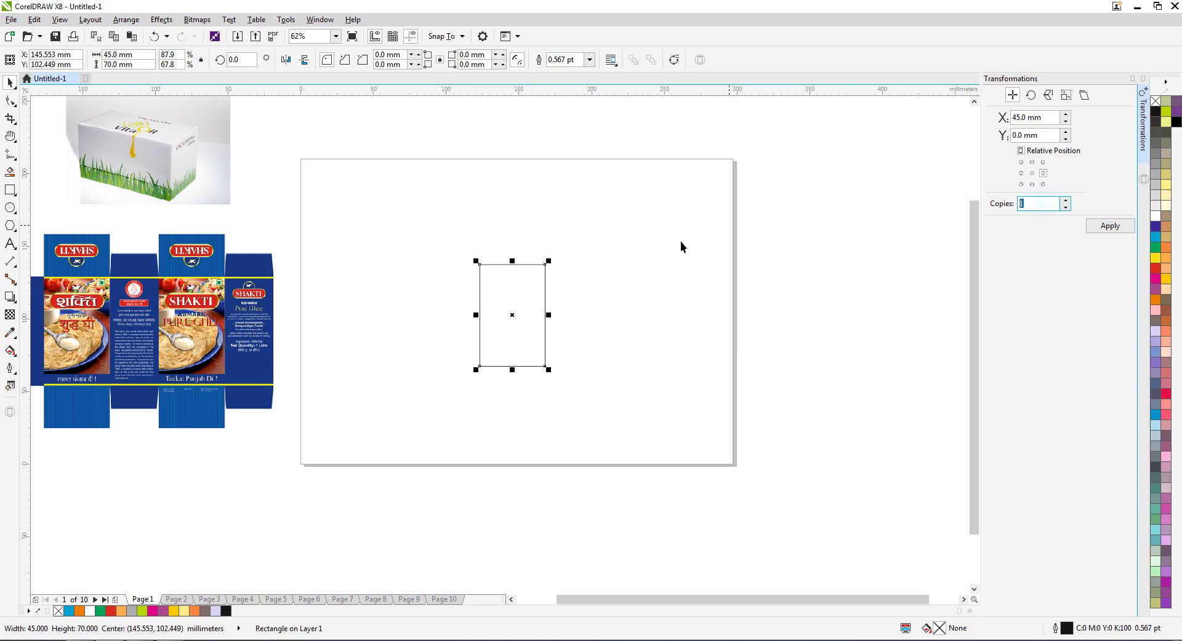
pyautogui.click(1115, 227)
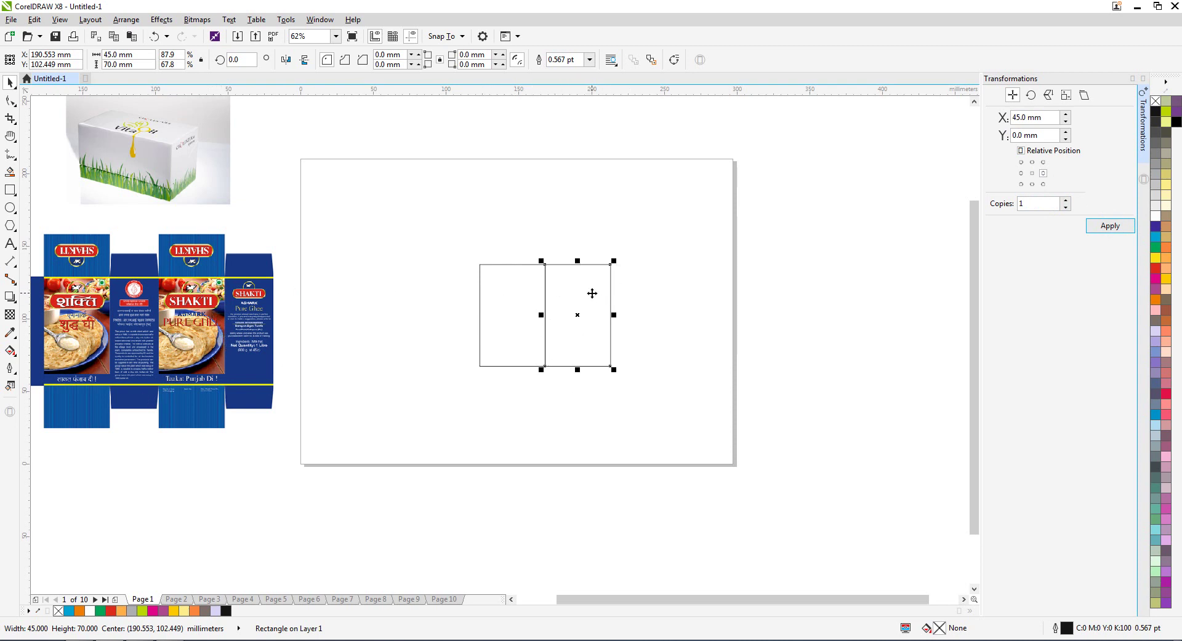
# Resize the copied rectangle to 30 mm wide with its left edge as the anchor, using 0 copies.
pyautogui.click(1067, 97)
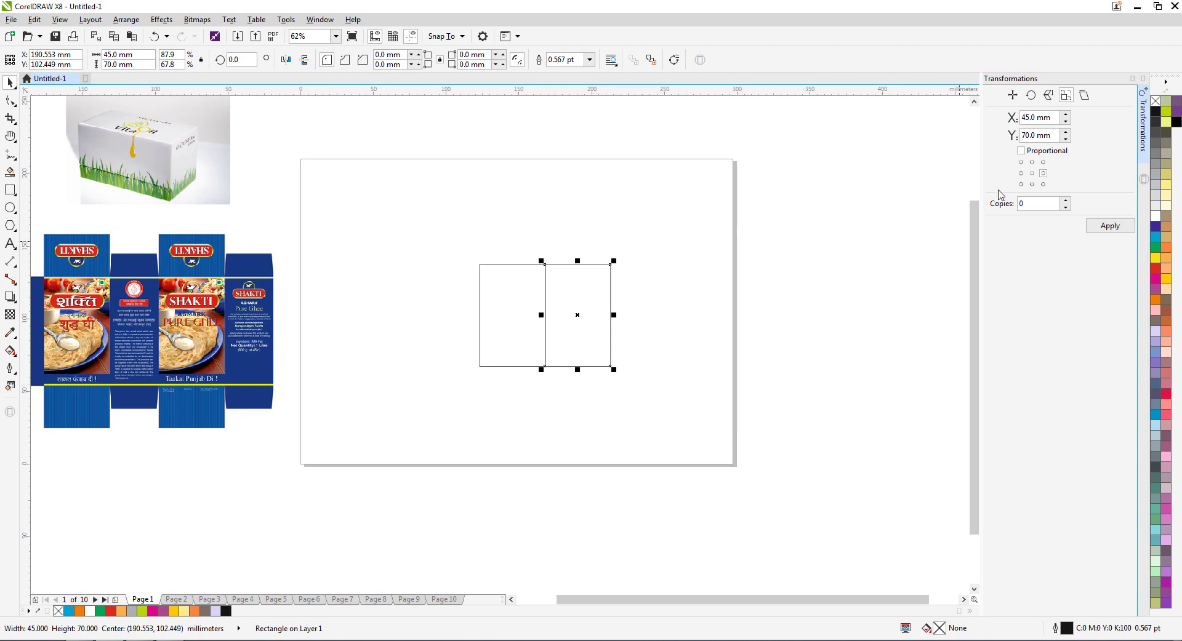
pyautogui.click(1021, 175)
pyautogui.doubleClick(1056, 119)
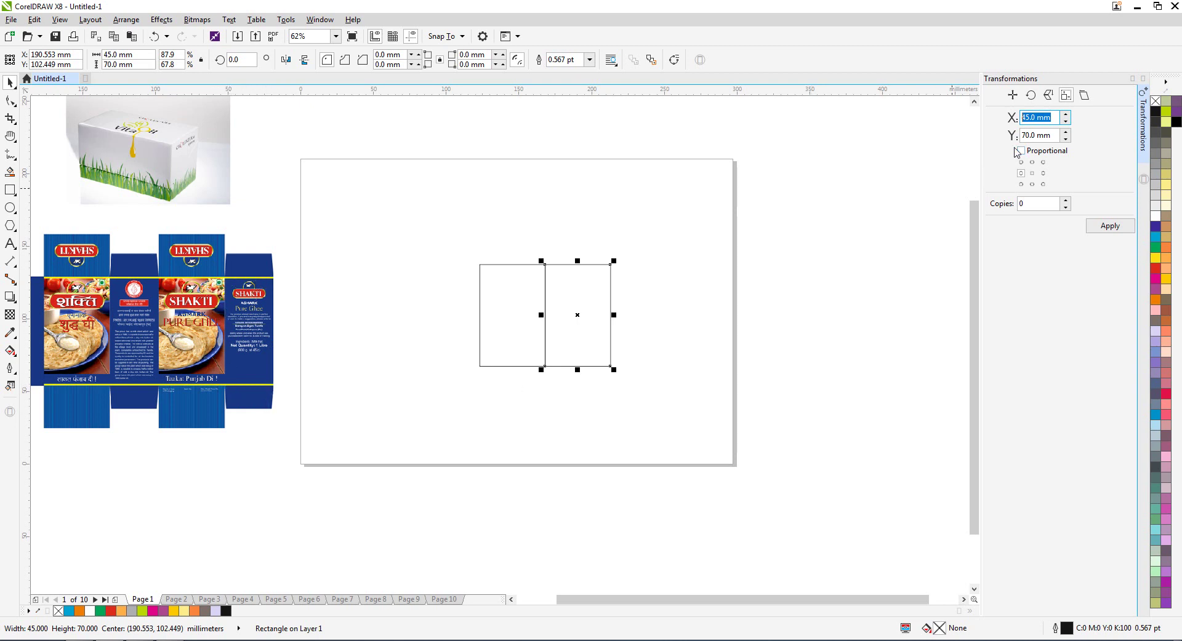
pyautogui.write('30')
pyautogui.click(1110, 226)
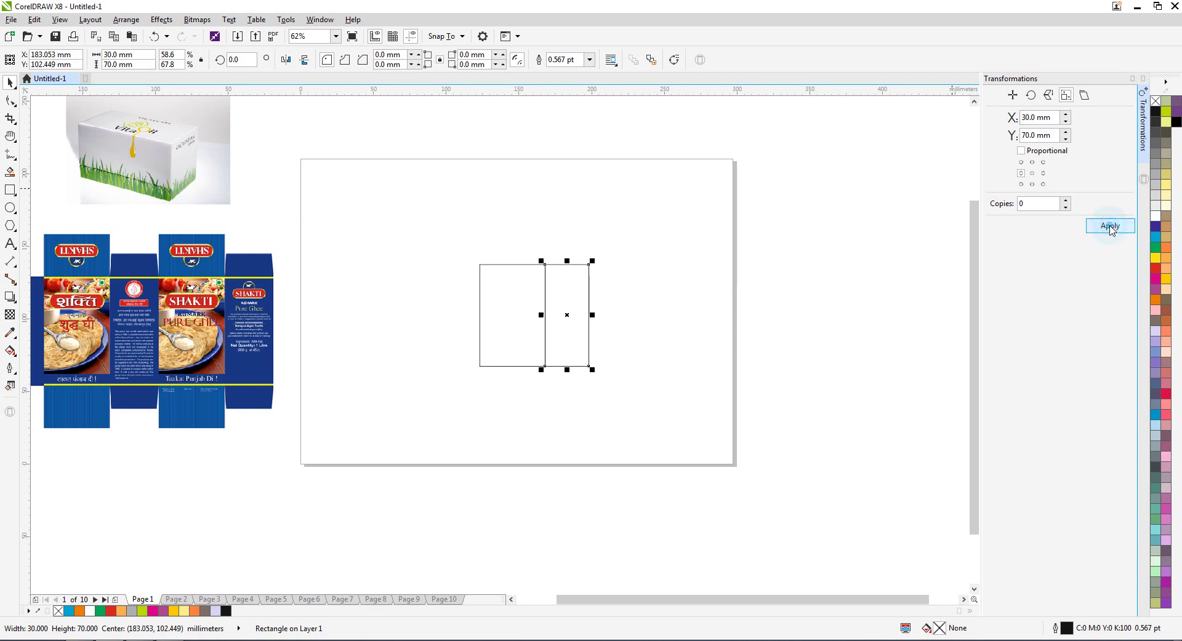
pyautogui.scroll(2, 518, 287)
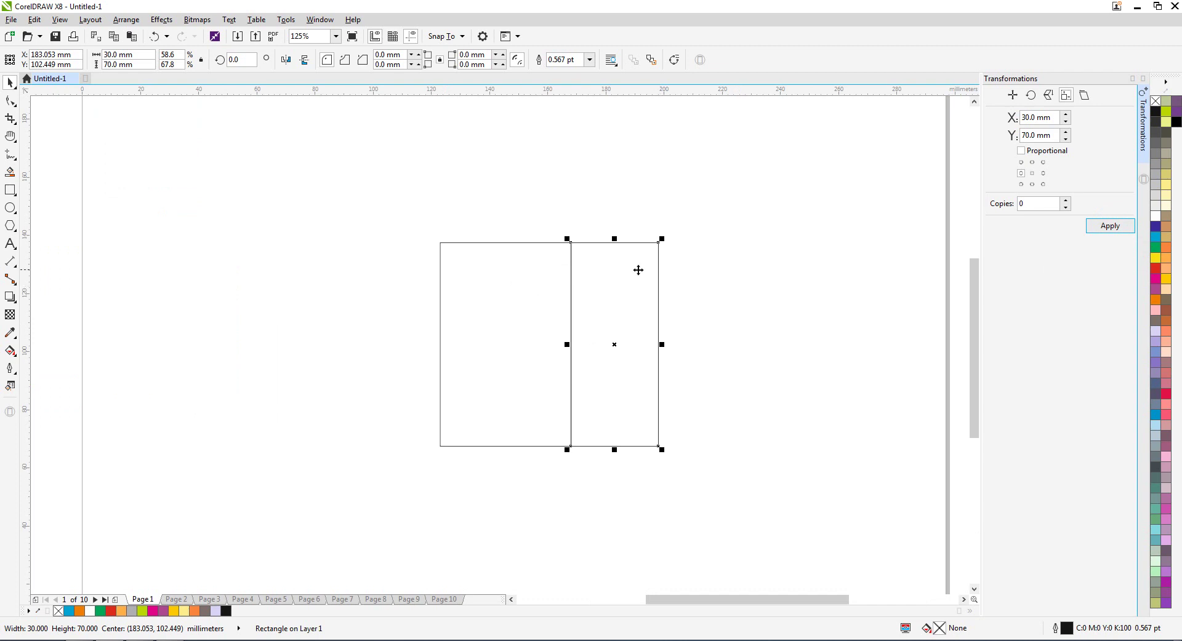
pyautogui.scroll(-2, 573, 252)
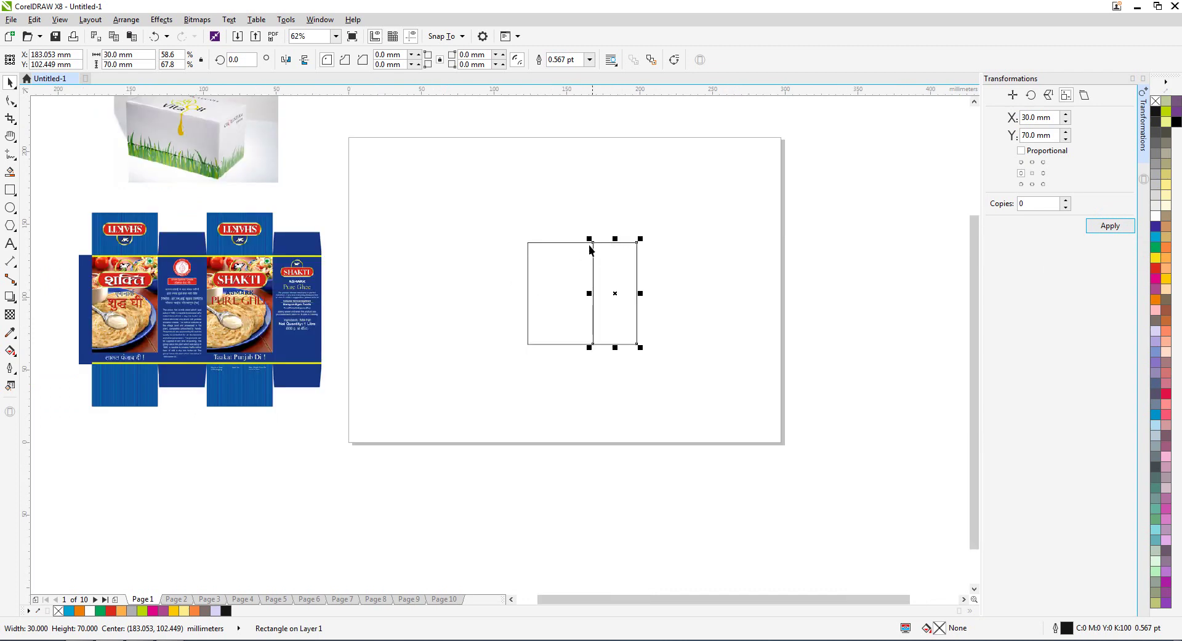
pyautogui.scroll(2, 588, 289)
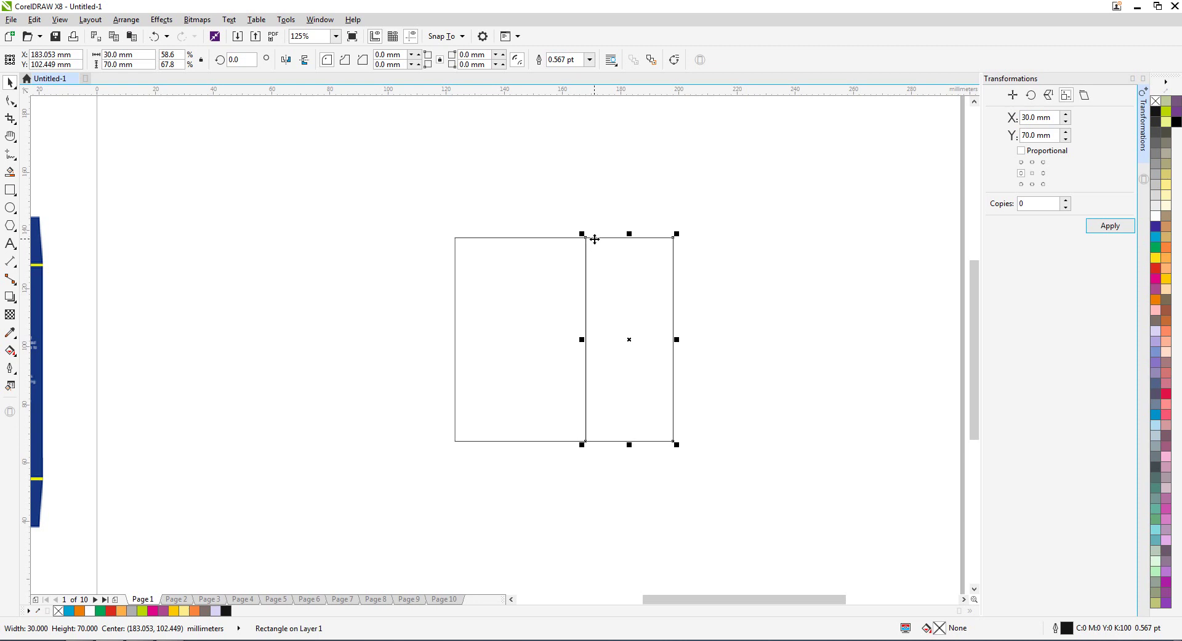
pyautogui.scroll(2, 592, 240)
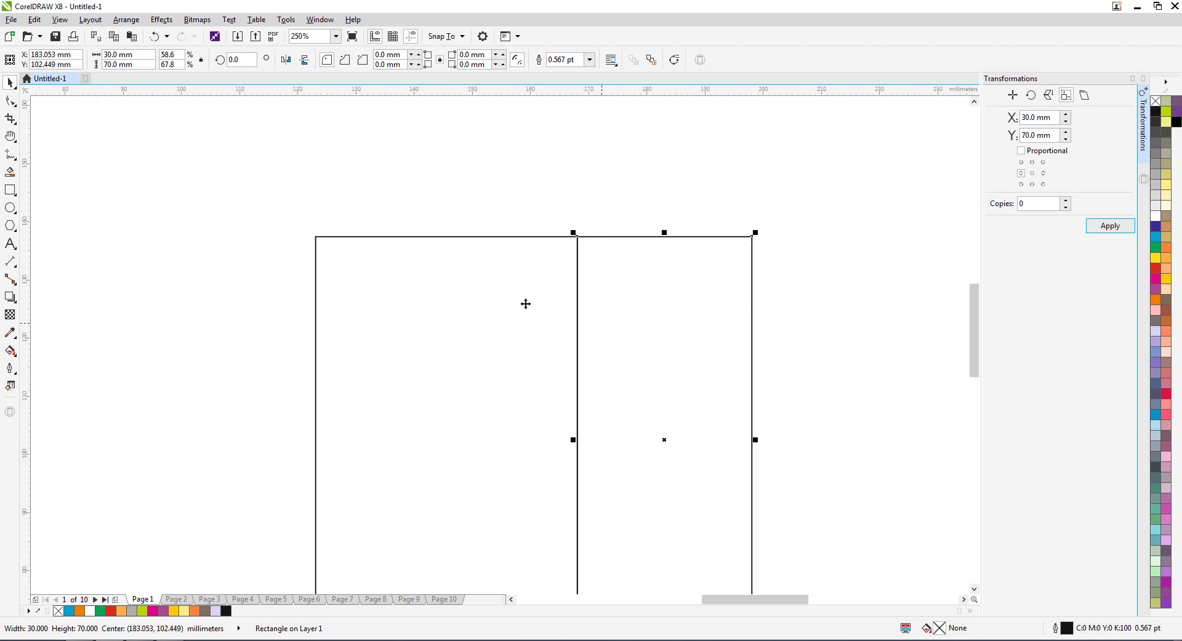
# Create one copy of the 45 mm wide rectangle against its left edge, using a relative position offset of -45 mm horizontally and 0 mm vertically.
pyautogui.scroll(-4, 514, 303)
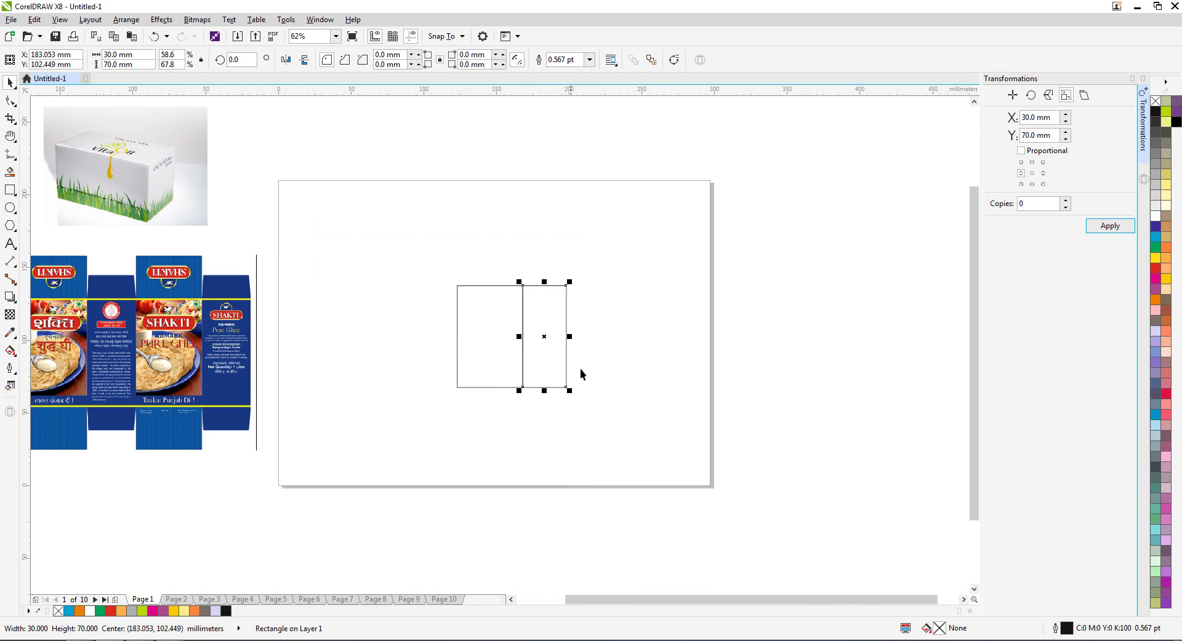
pyautogui.scroll(-1, 667, 360)
pyautogui.scroll(1, 589, 357)
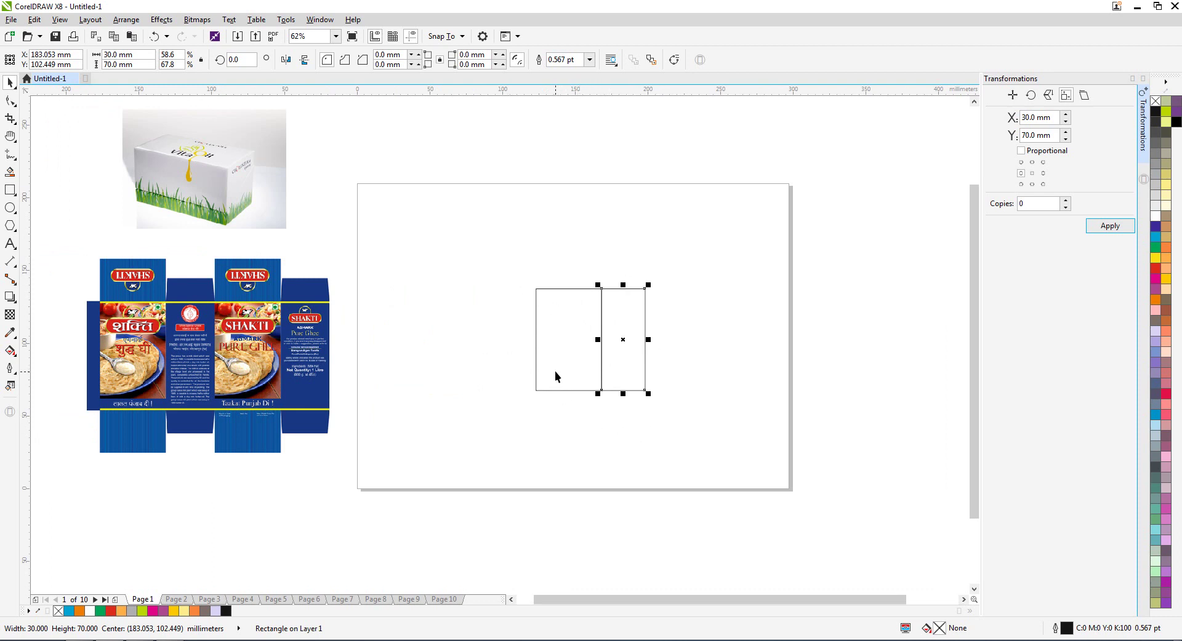
pyautogui.click(570, 317)
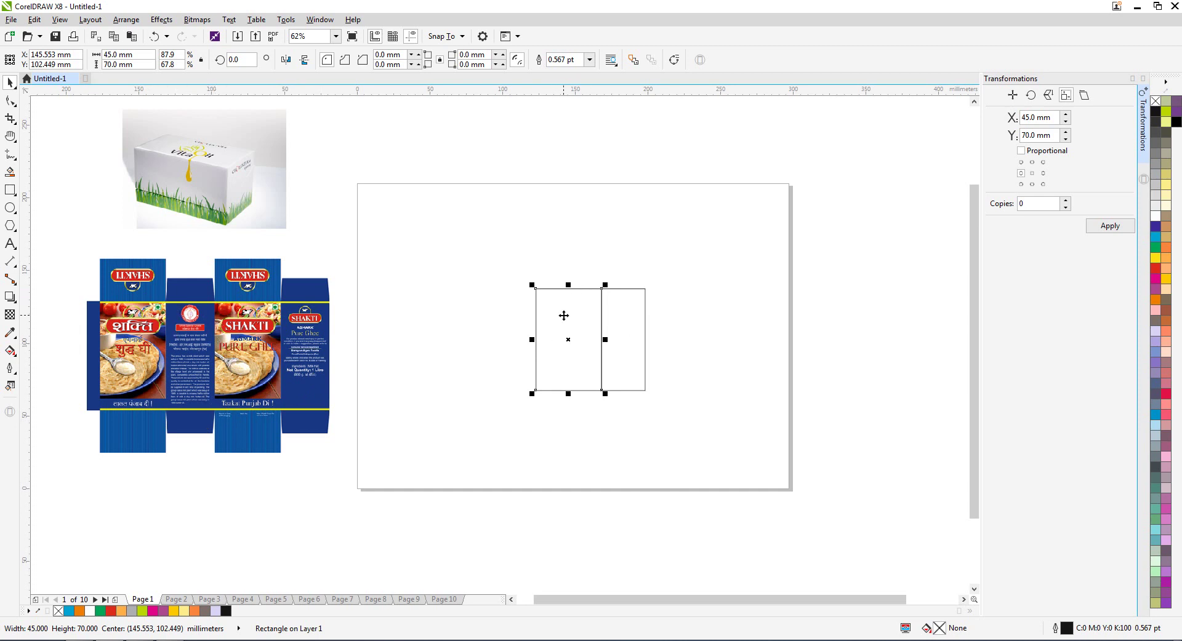
pyautogui.click(1012, 95)
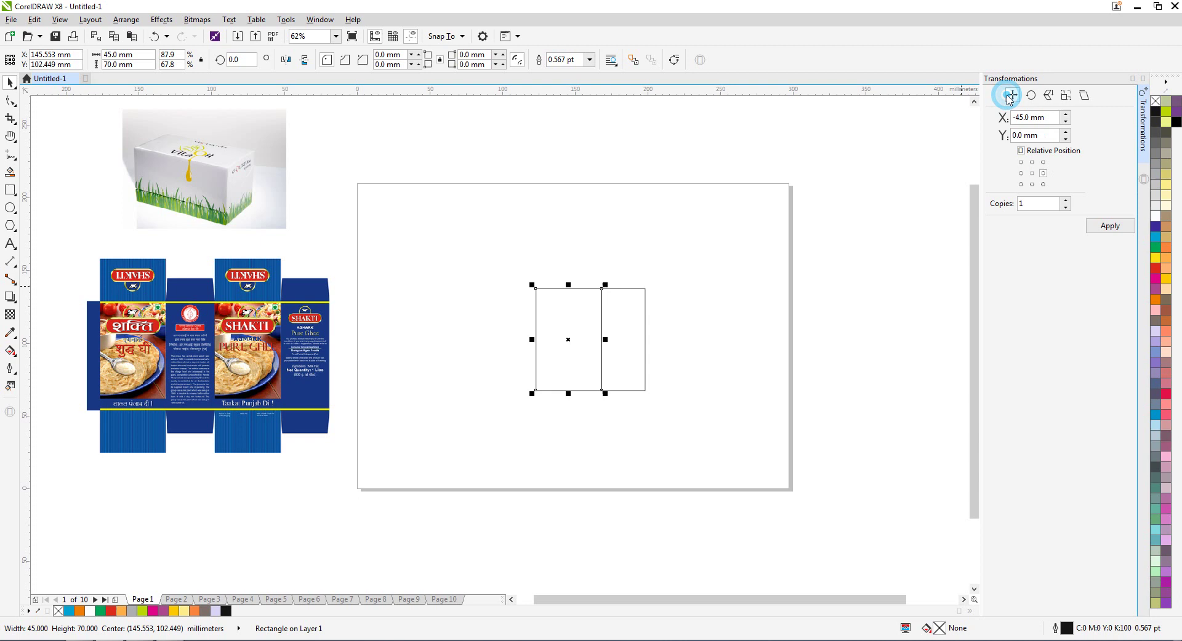
pyautogui.click(1021, 175)
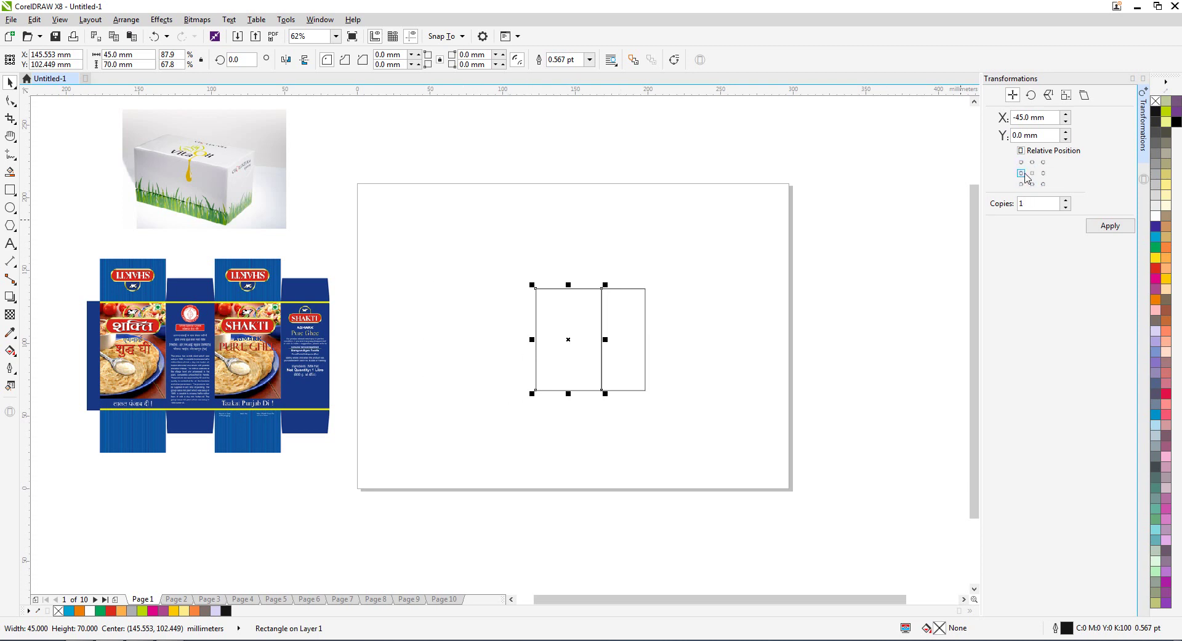
pyautogui.click(1110, 226)
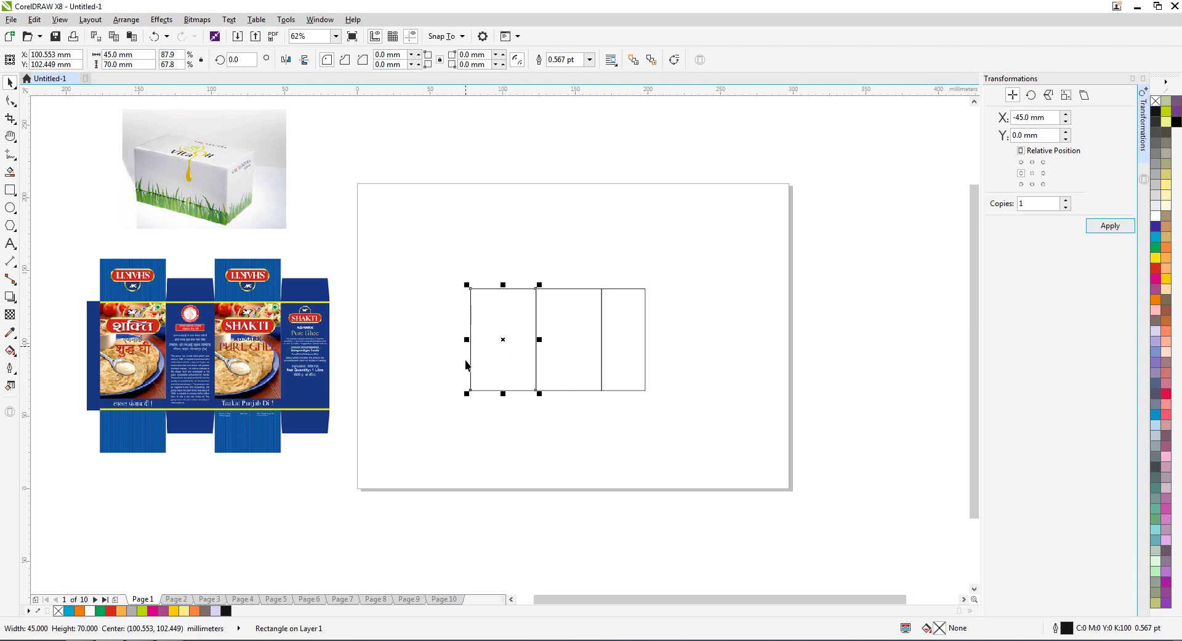
# Resize the new leftmost rectangle to 30 mm wide with its right edge as the anchor, using 0 copies.
pyautogui.scroll(2, 511, 327)
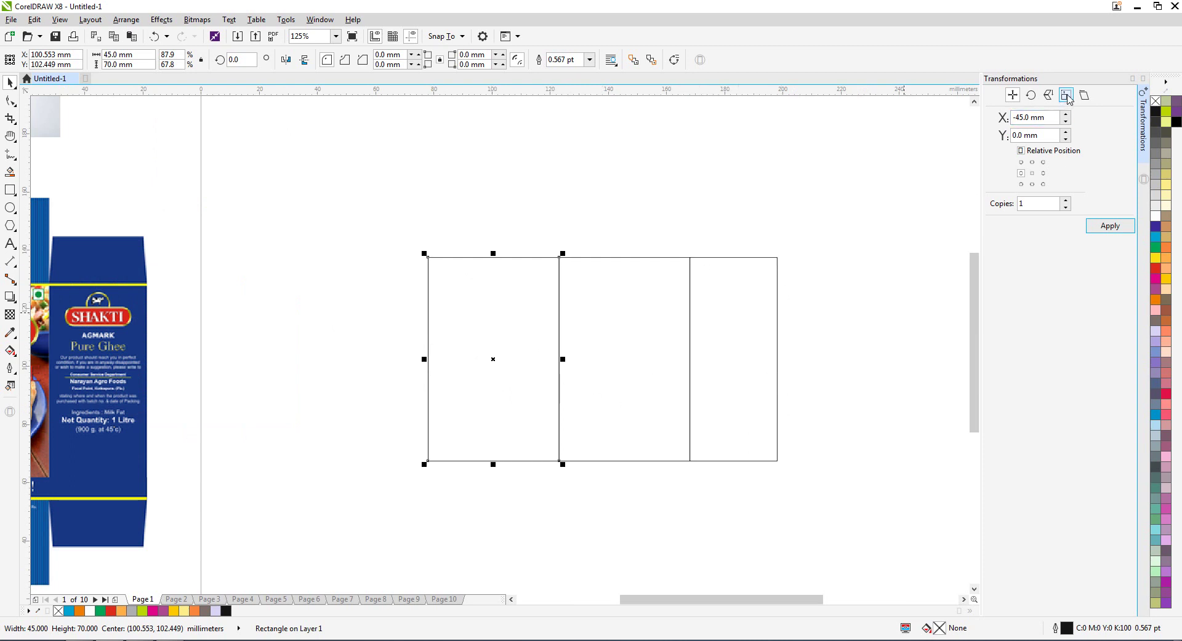
pyautogui.click(1066, 95)
pyautogui.click(1042, 173)
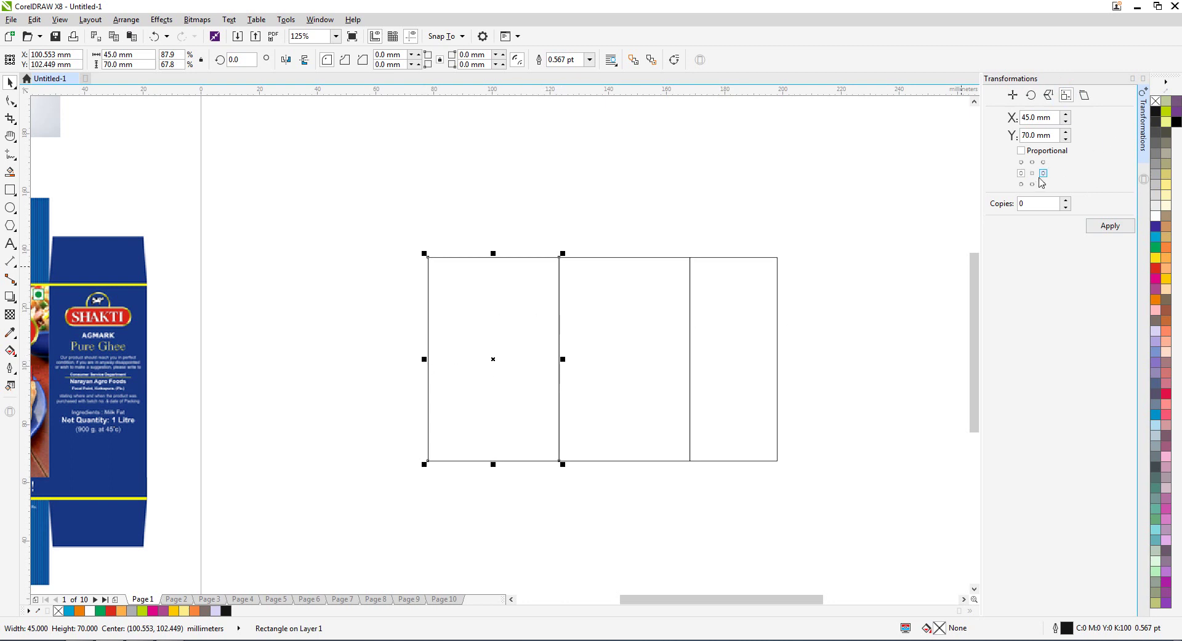
pyautogui.click(1042, 176)
pyautogui.doubleClick(1026, 118)
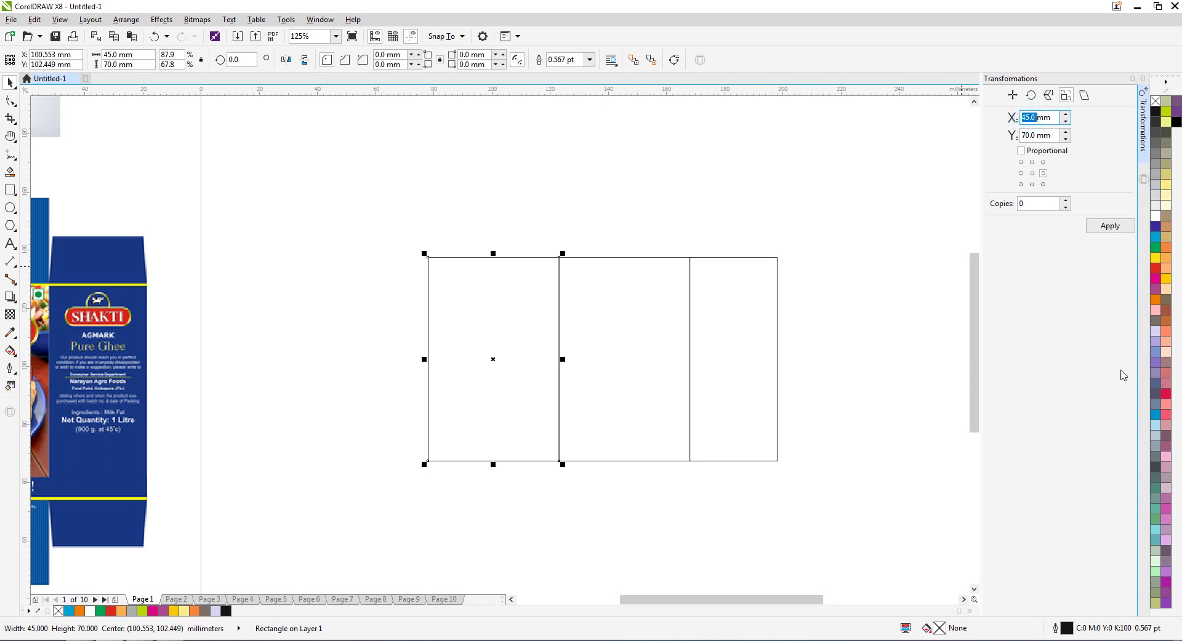
pyautogui.write('30')
pyautogui.press('Return')
pyautogui.scroll(-2, 571, 297)
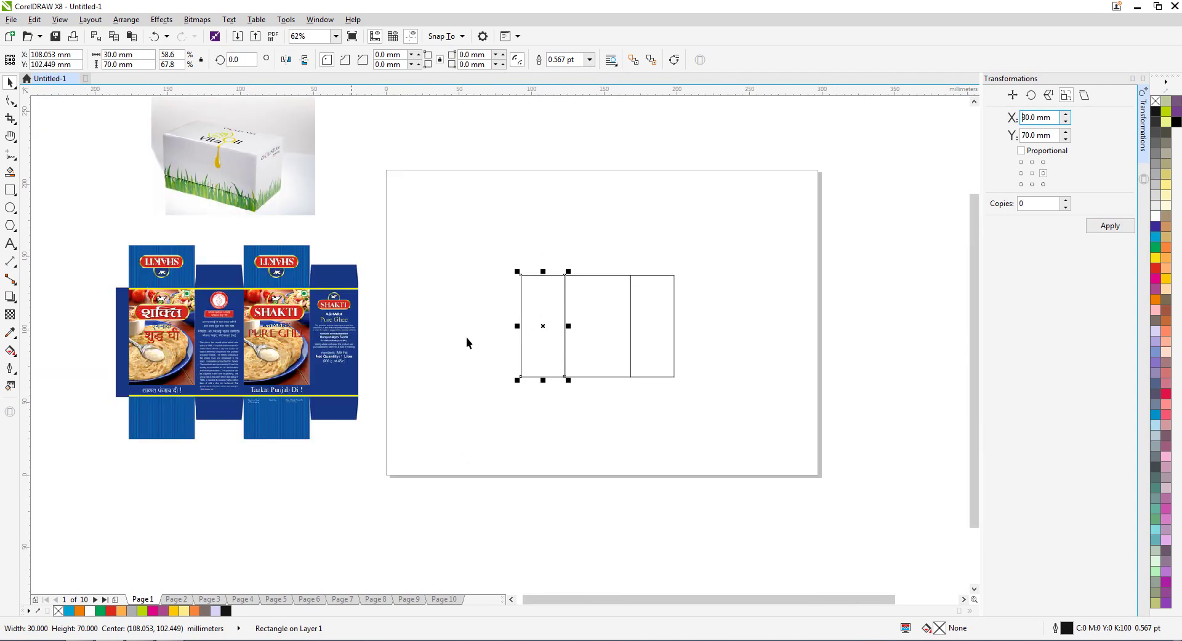
pyautogui.scroll(2, 575, 301)
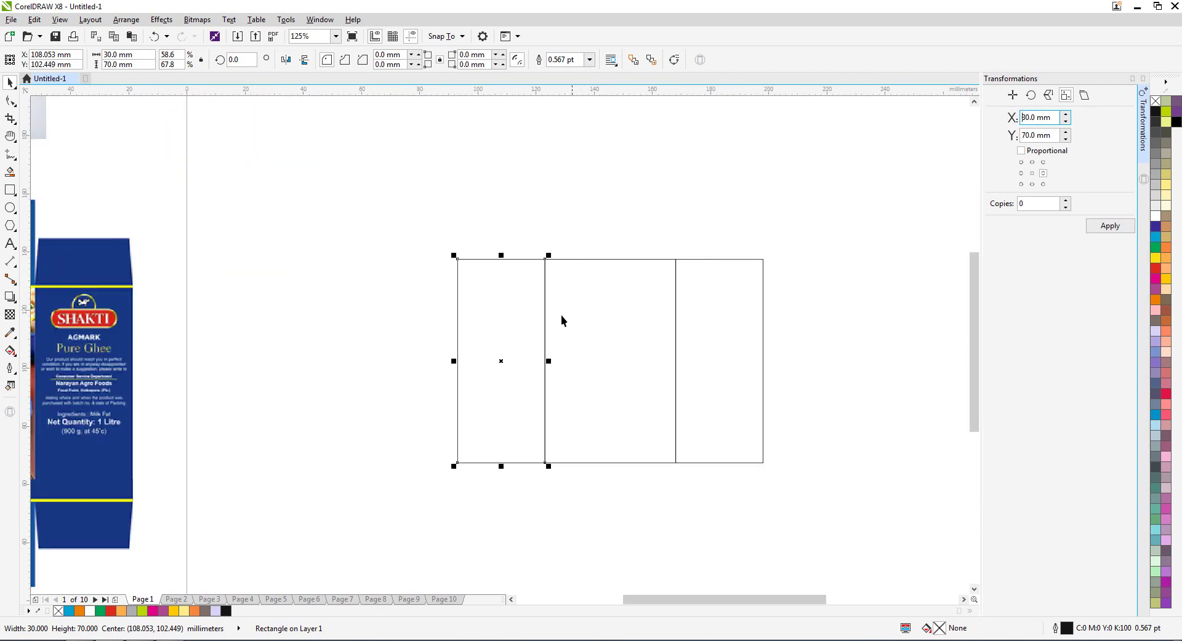
pyautogui.scroll(-2, 666, 302)
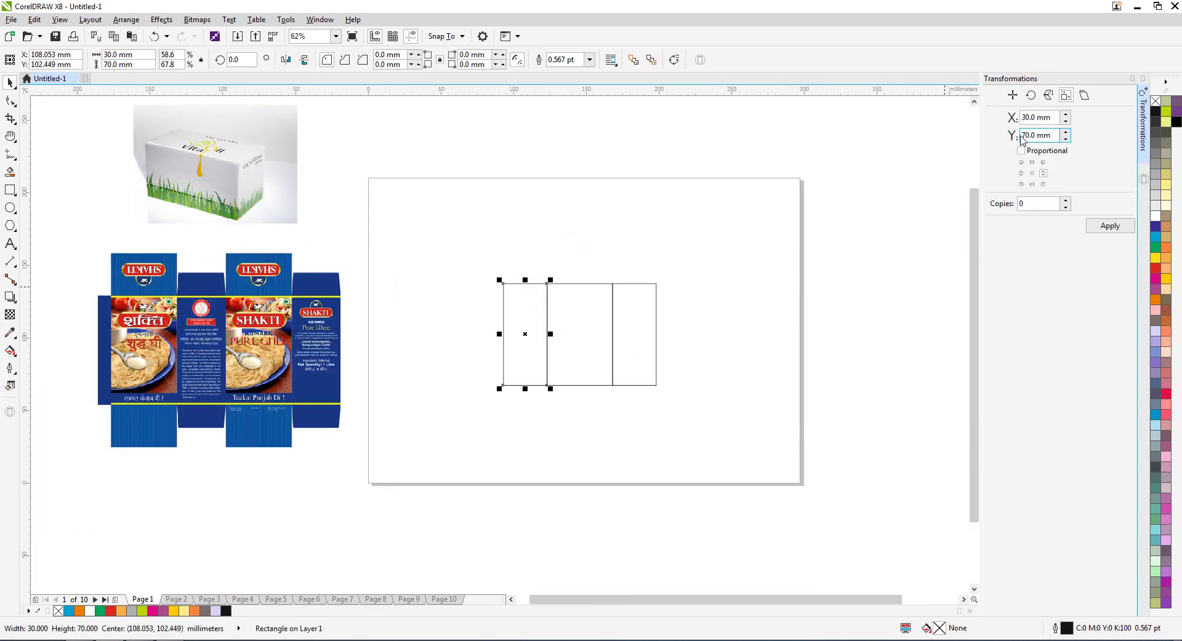
pyautogui.click(1013, 95)
pyautogui.click(1110, 226)
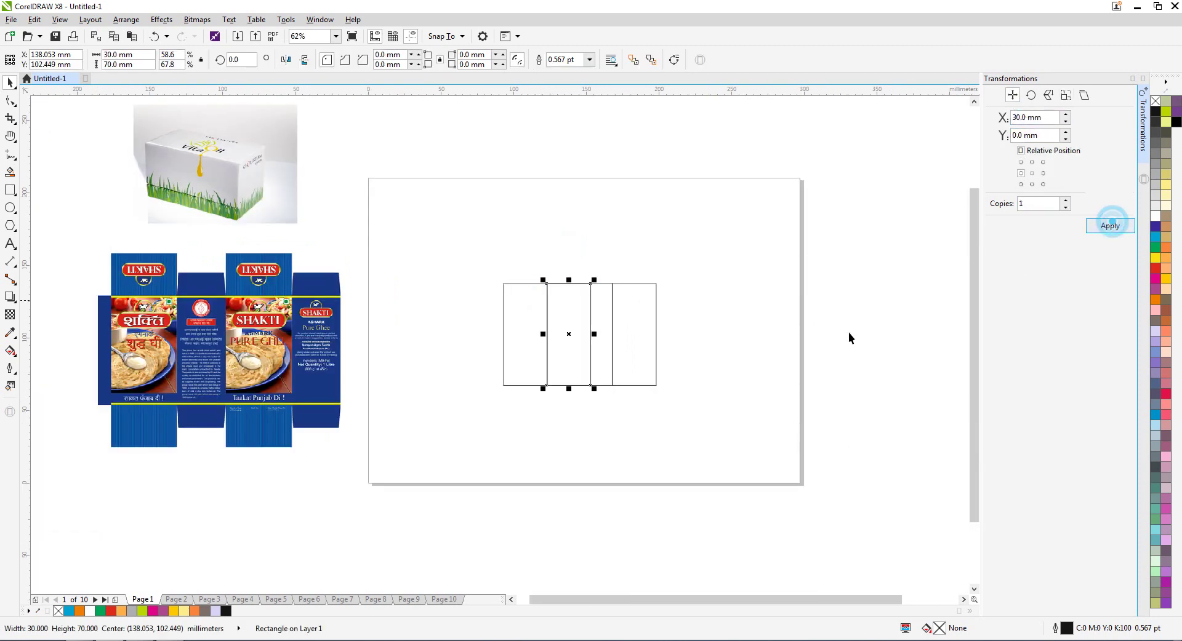
pyautogui.hotkey('ctrl', 'z')
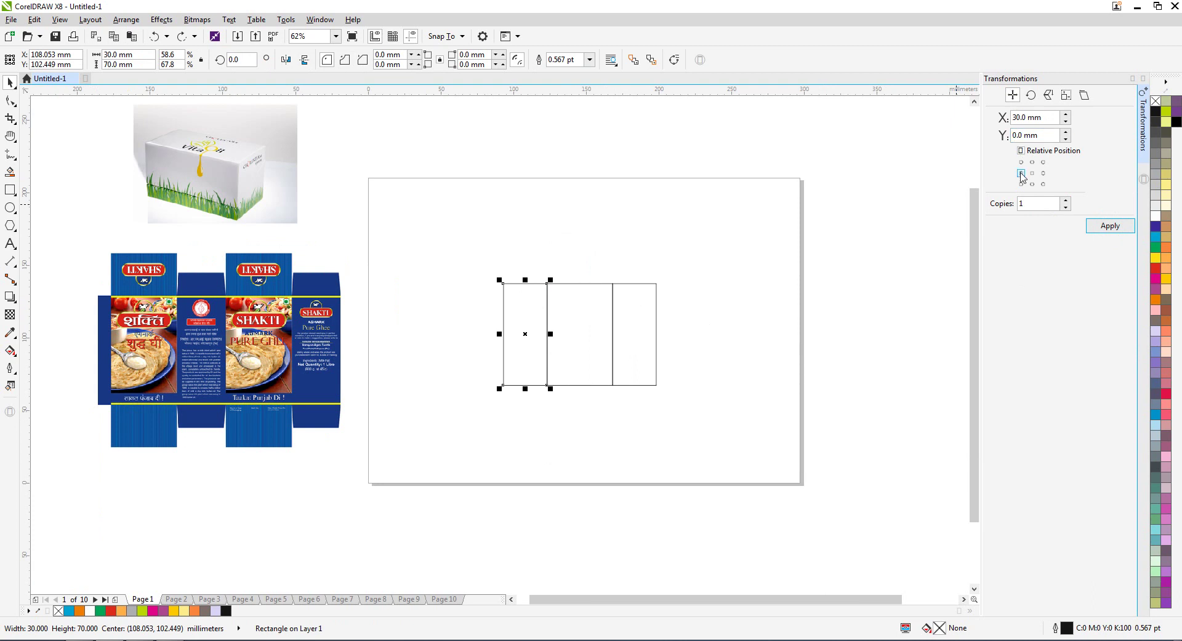
# Create one copy of the leftmost 30 mm rectangle against its left edge with a relative offset of -30 mm horizontally and 0 mm vertically.
pyautogui.click(1020, 174)
pyautogui.click(1021, 173)
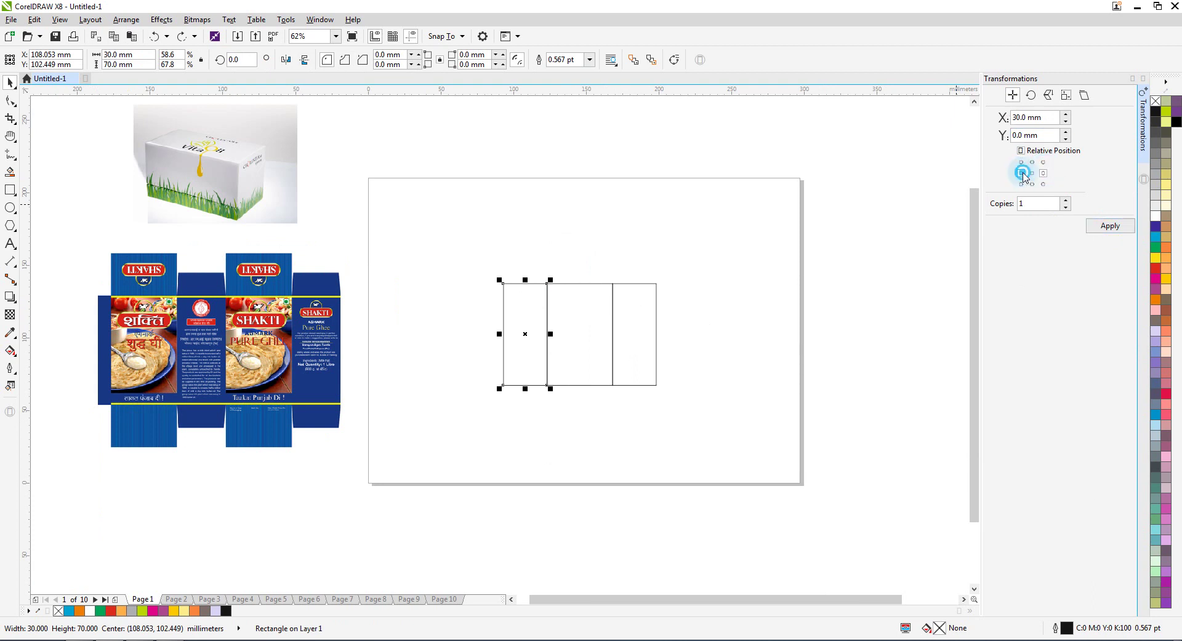
pyautogui.click(1111, 227)
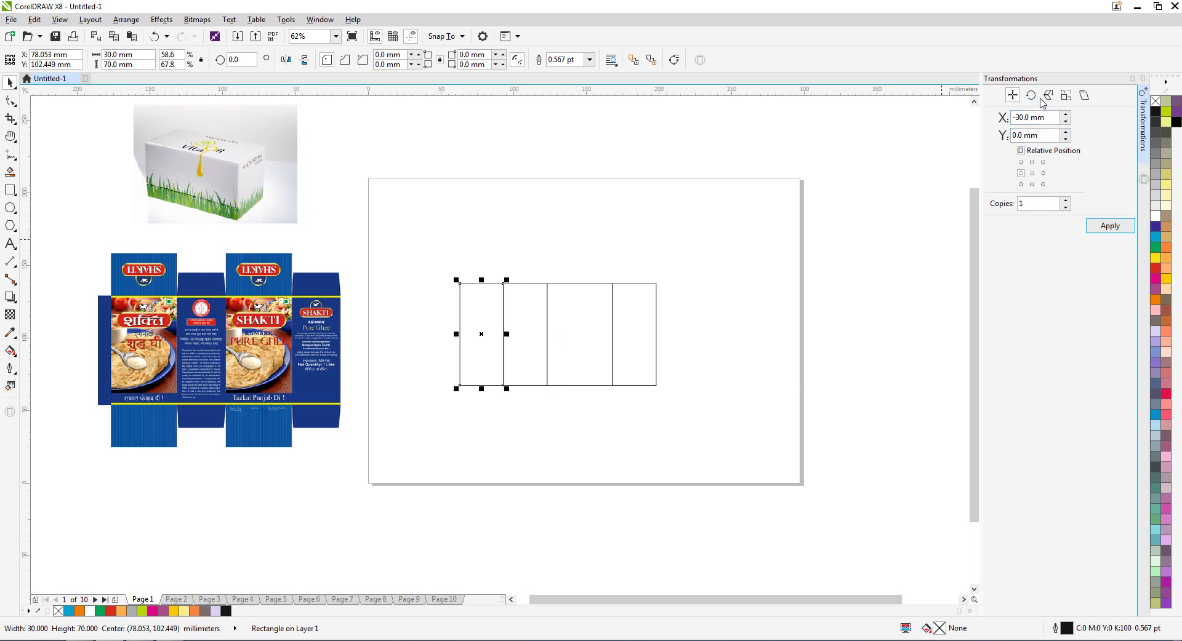
# Resize the newly copied leftmost rectangle to 45 mm wide with its right edge as the anchor, using 0 copies.
pyautogui.click(603, 293)
pyautogui.click(607, 285)
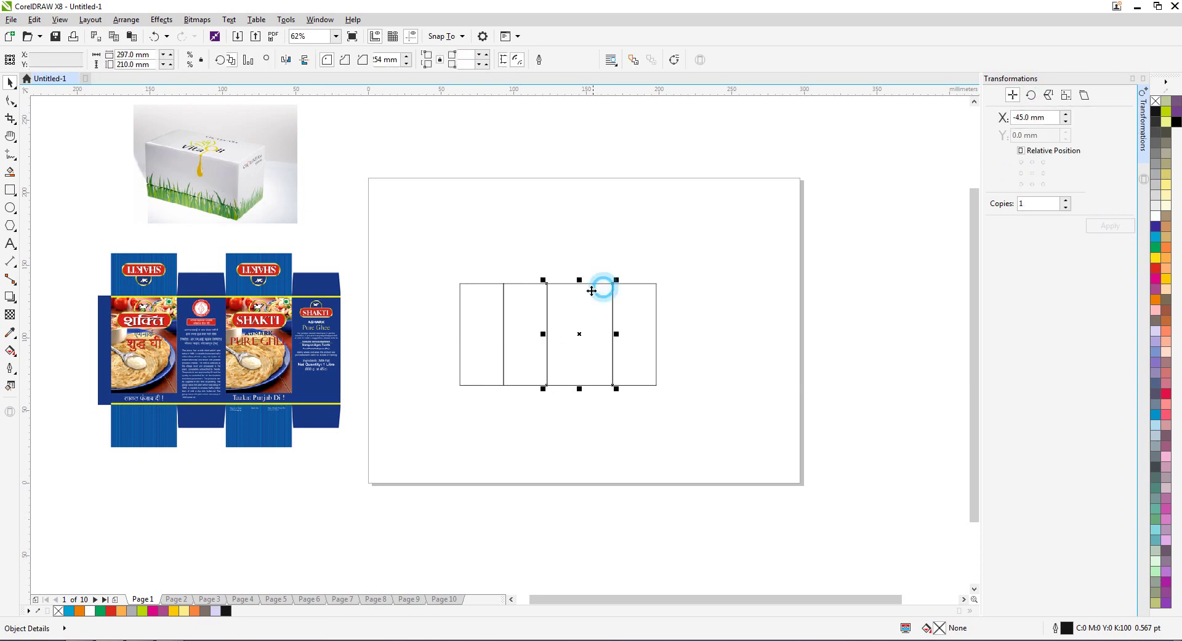
pyautogui.click(509, 314)
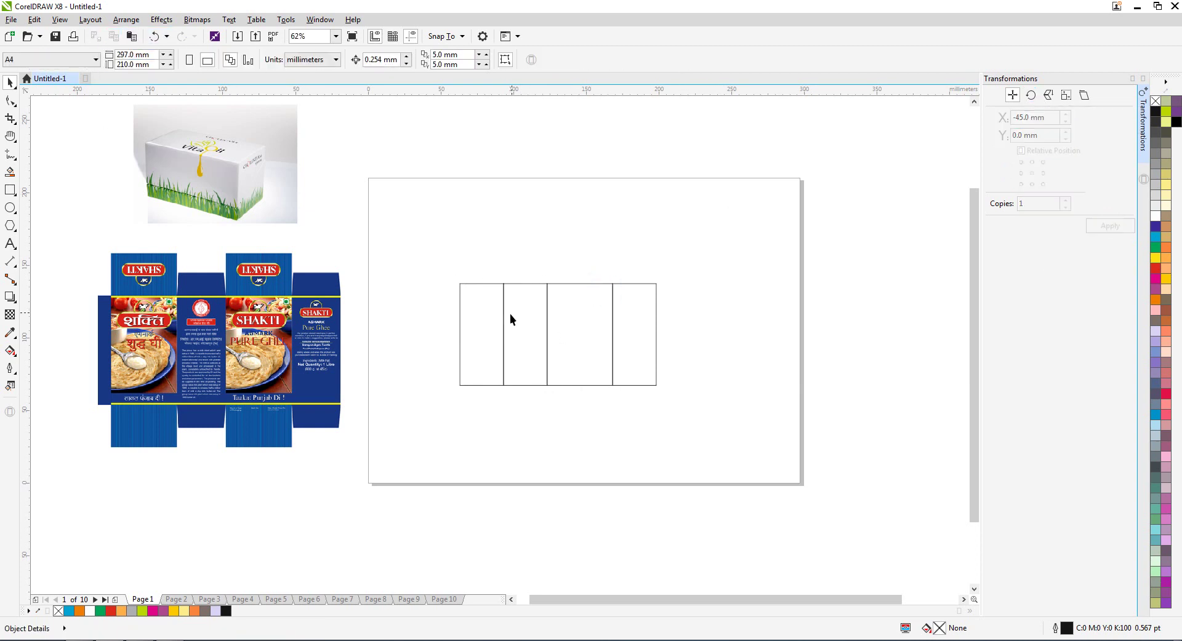
pyautogui.click(482, 307)
pyautogui.click(1068, 95)
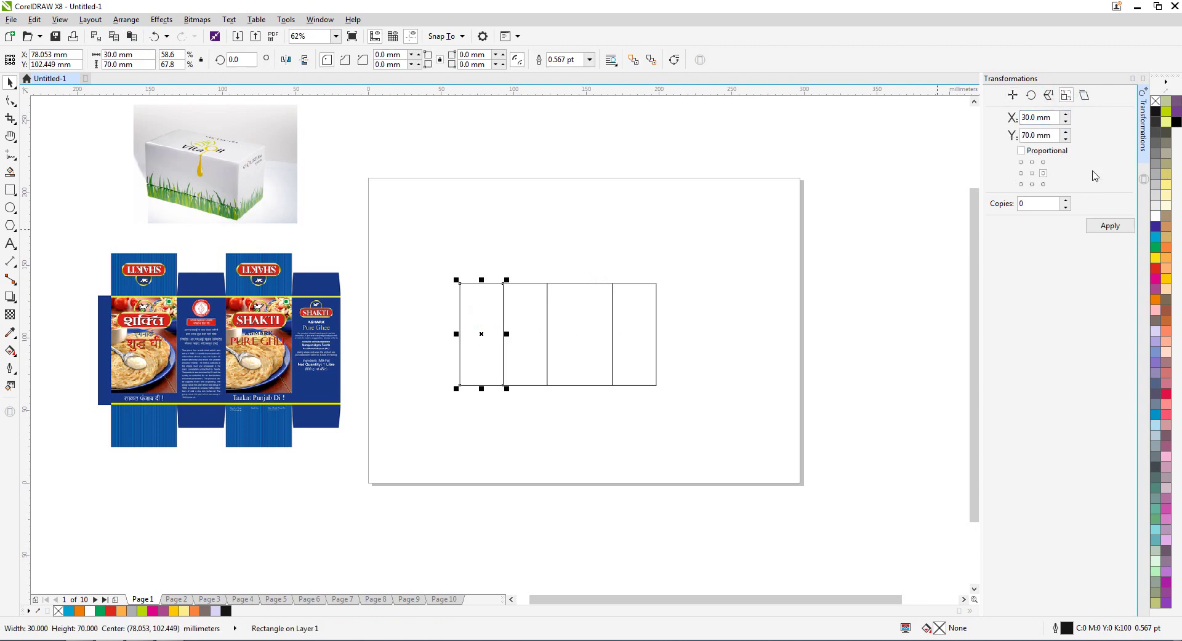
pyautogui.click(1021, 173)
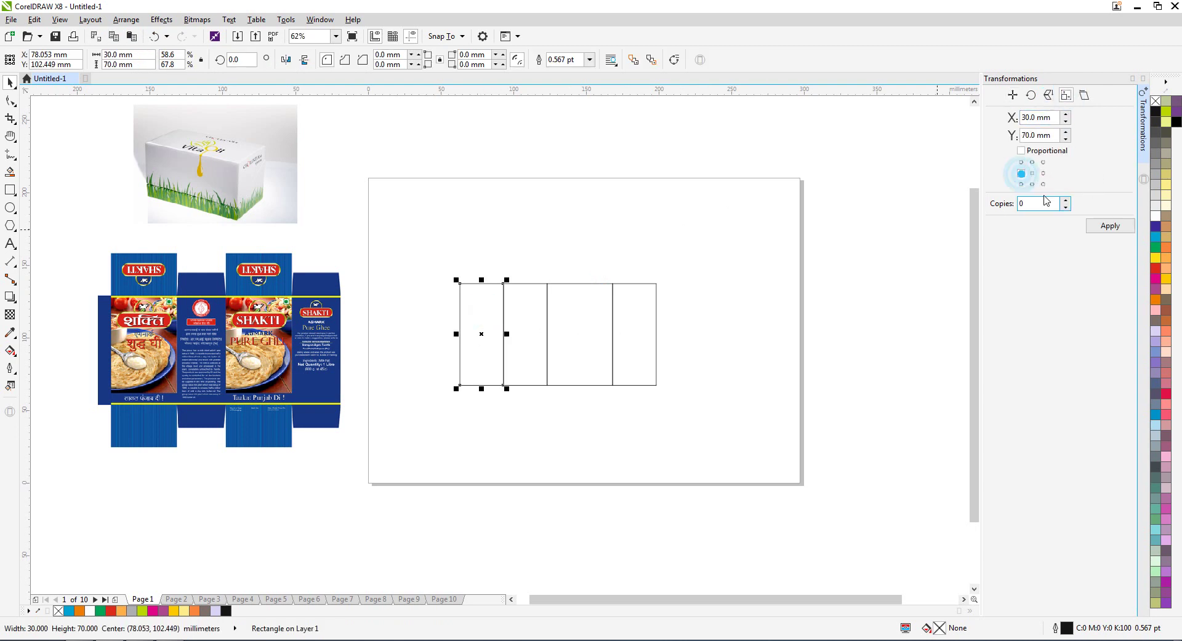
pyautogui.click(1043, 173)
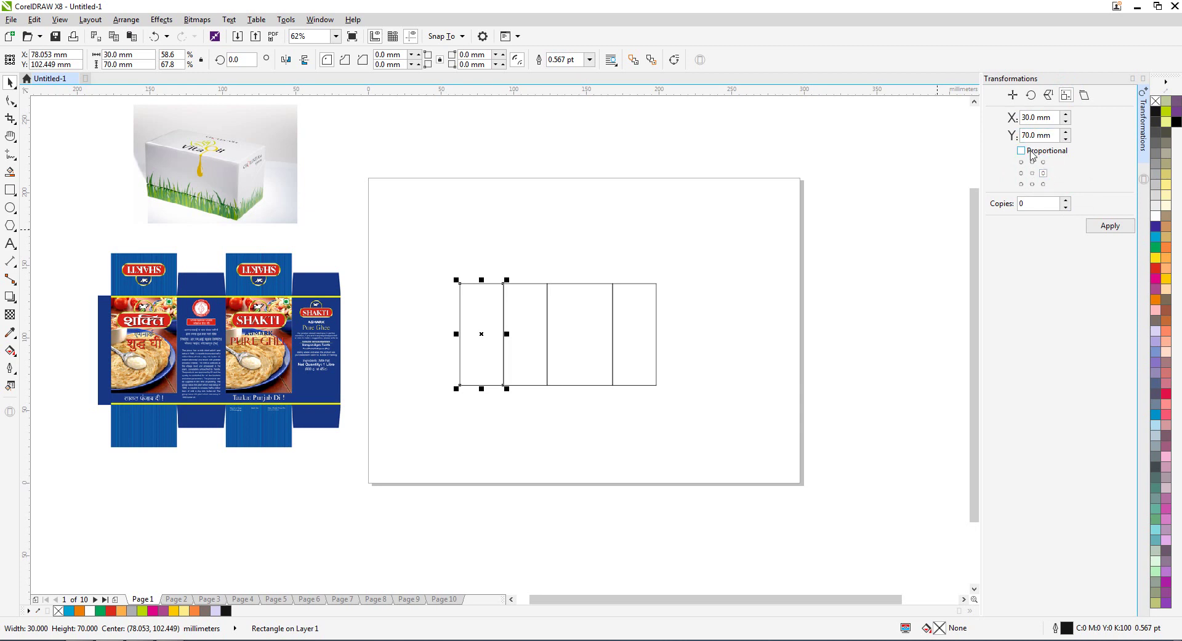
pyautogui.click(1039, 117)
pyautogui.write('45')
pyautogui.click(1110, 227)
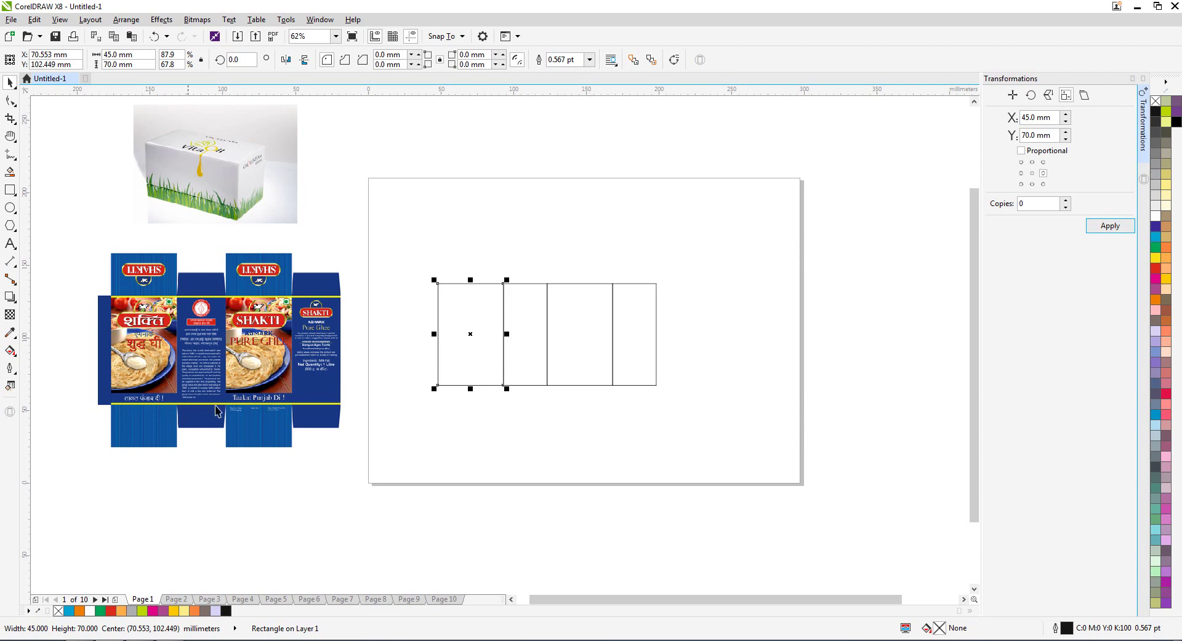
# Move all four adjoining rectangles together about 46 mm to the right on the page.
pyautogui.scroll(-1, 873, 310)
pyautogui.scroll(1, 665, 300)
pyautogui.moveTo(595, 259); pyautogui.dragTo(898, 462)
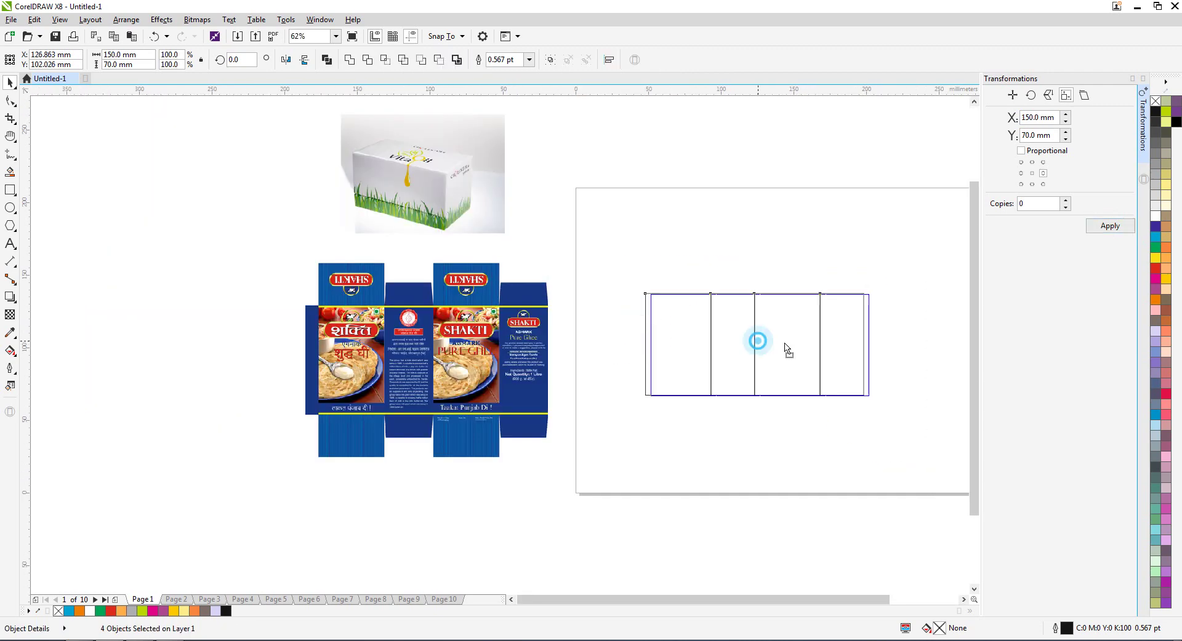
pyautogui.moveTo(722, 343); pyautogui.dragTo(788, 345)
pyautogui.scroll(-1, 694, 254)
pyautogui.click(694, 253)
pyautogui.scroll(1, 630, 299)
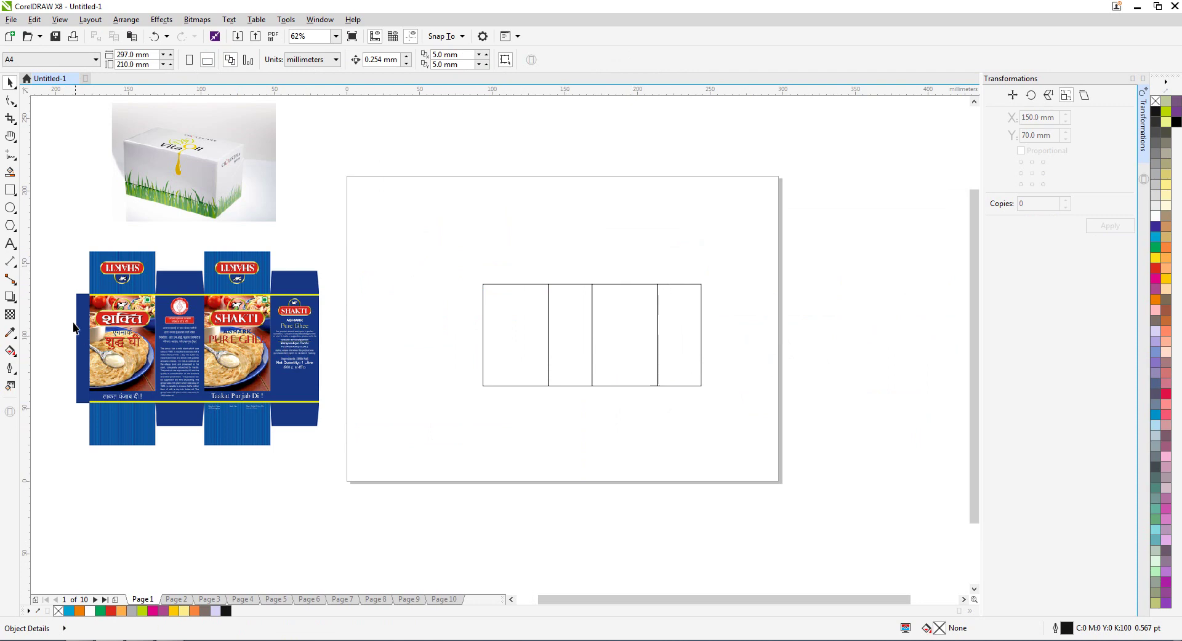
# Create one copy of the leftmost 45 mm rectangle against its left edge for the side flap, using a relative offset of -45 mm by 0 mm.
pyautogui.scroll(1, 77, 309)
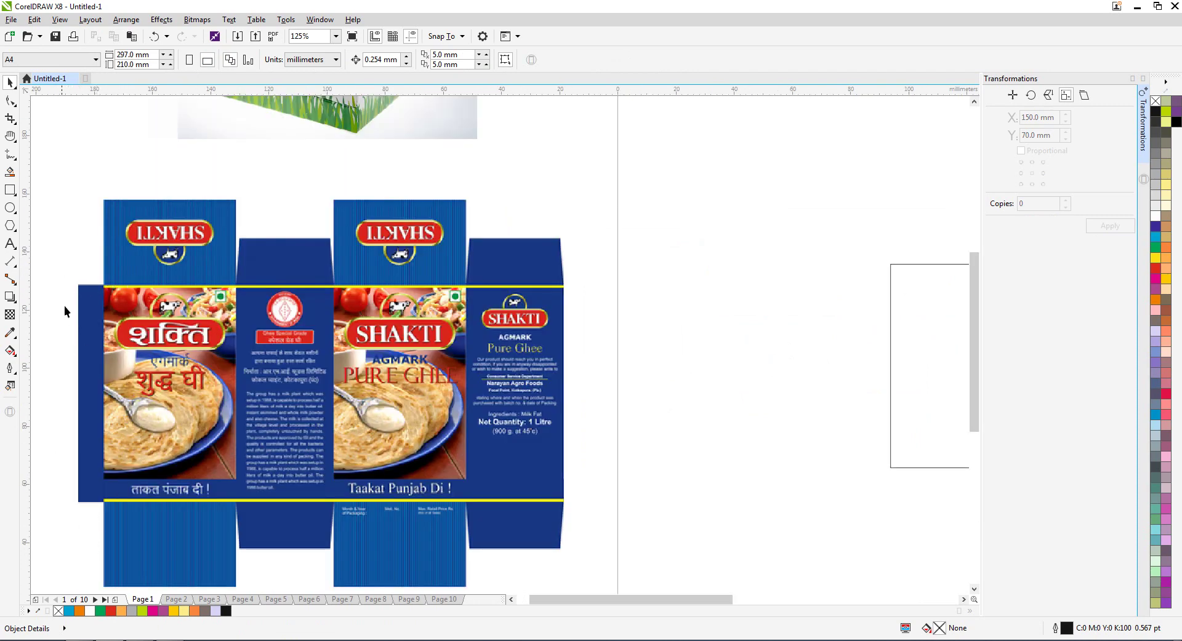
pyautogui.scroll(-1, 190, 285)
pyautogui.click(545, 186)
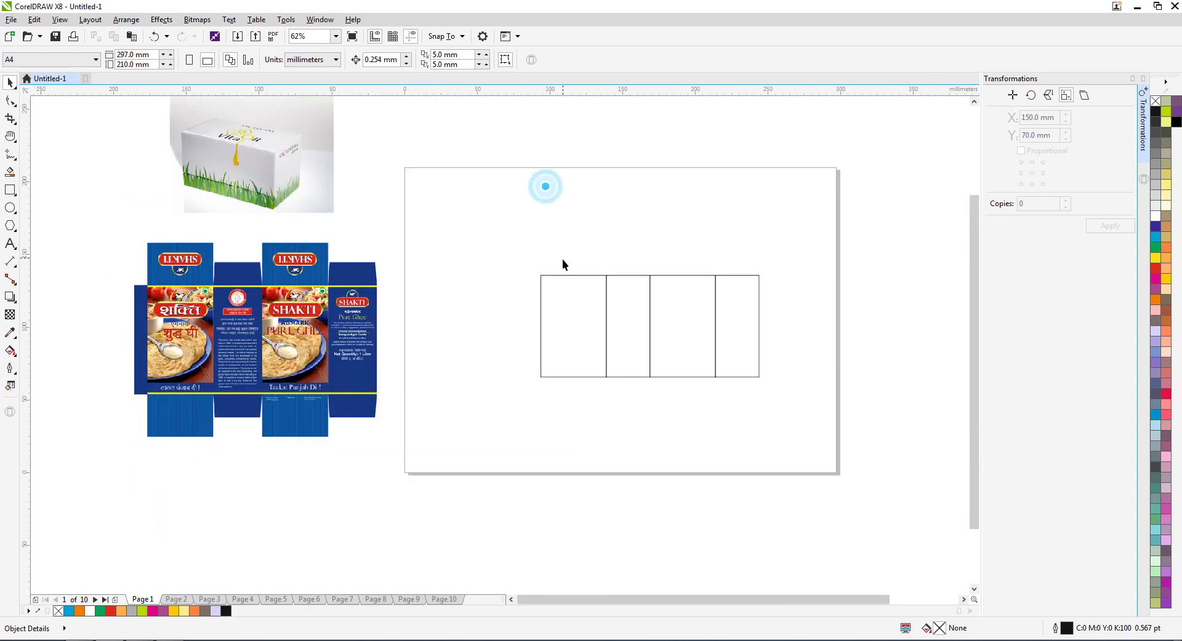
pyautogui.click(576, 321)
pyautogui.click(1012, 94)
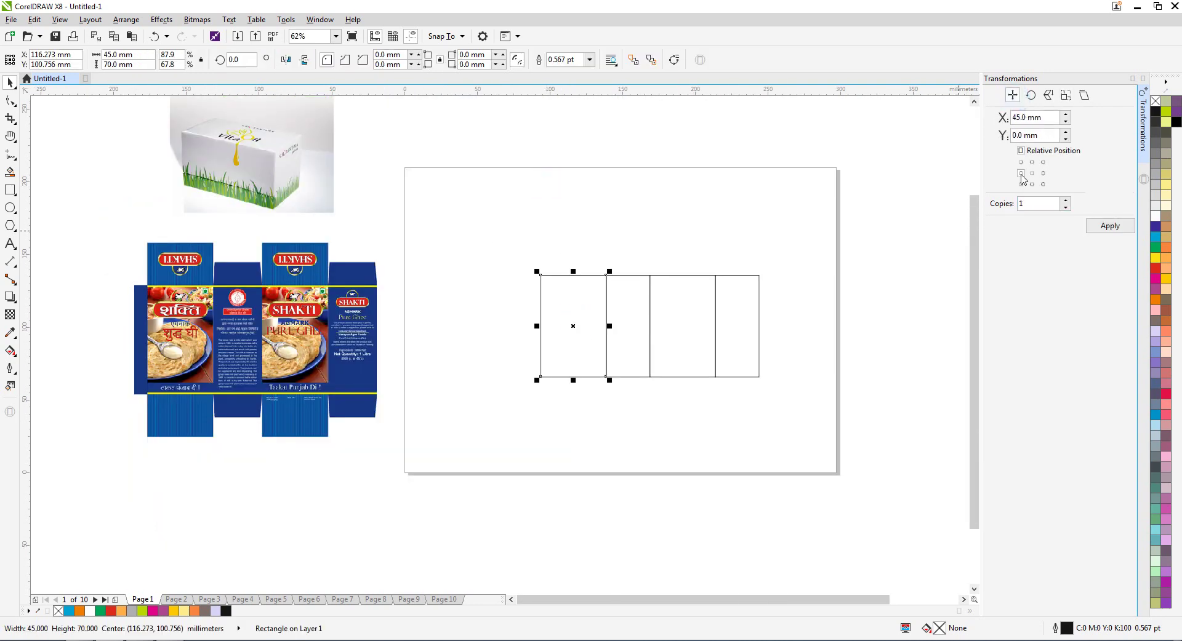
pyautogui.click(1022, 174)
pyautogui.click(1042, 174)
pyautogui.click(1022, 175)
pyautogui.doubleClick(1029, 203)
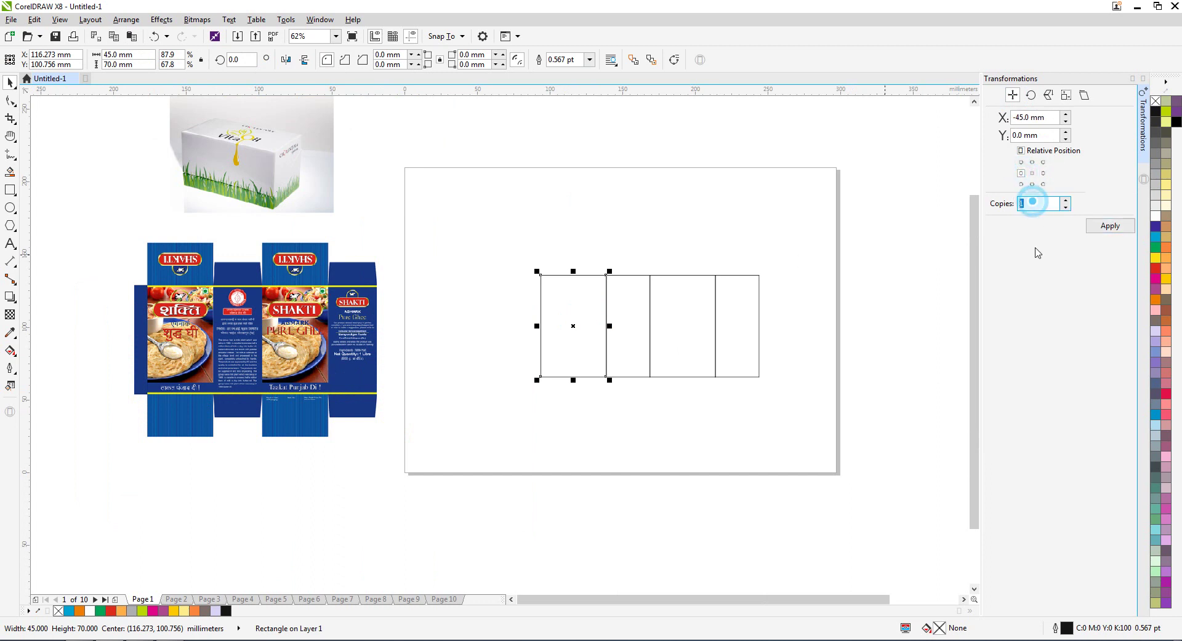
pyautogui.click(1109, 226)
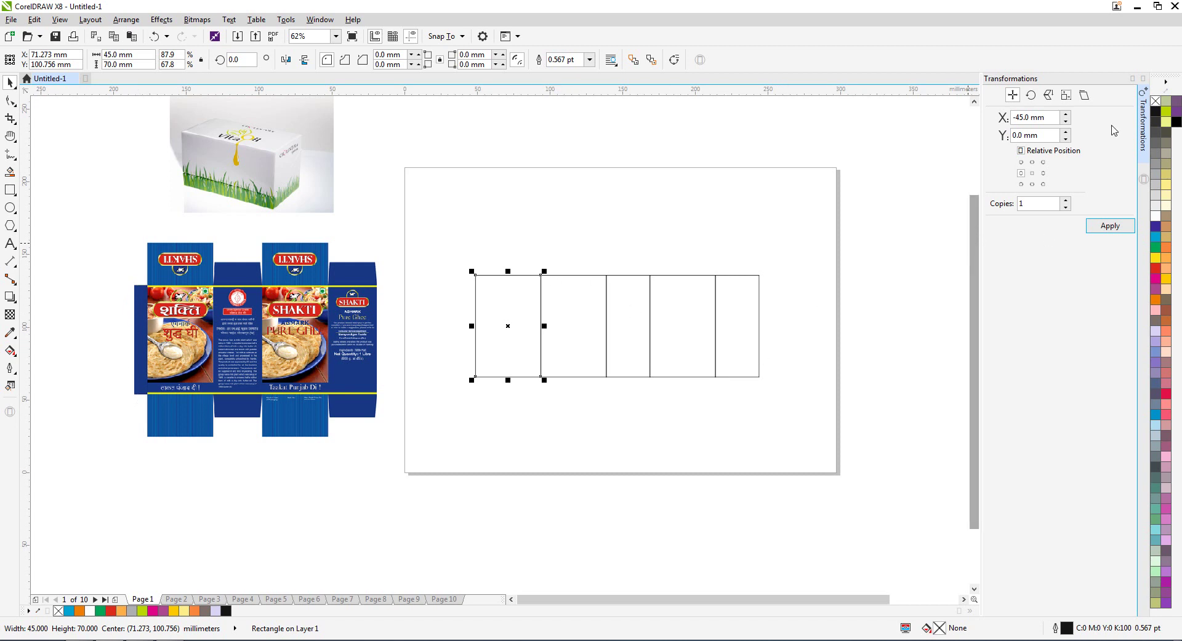
# Resize the flap rectangle at the far left to 20 mm wide with its right edge as the anchor.
pyautogui.click(1065, 95)
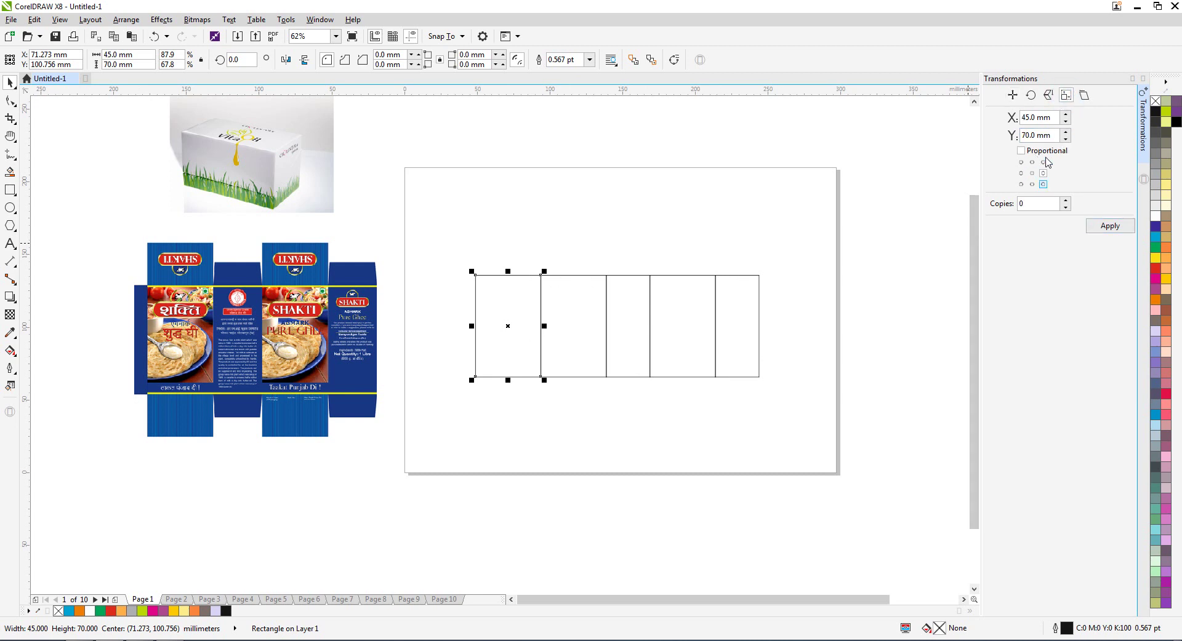
pyautogui.click(1039, 117)
pyautogui.write('20')
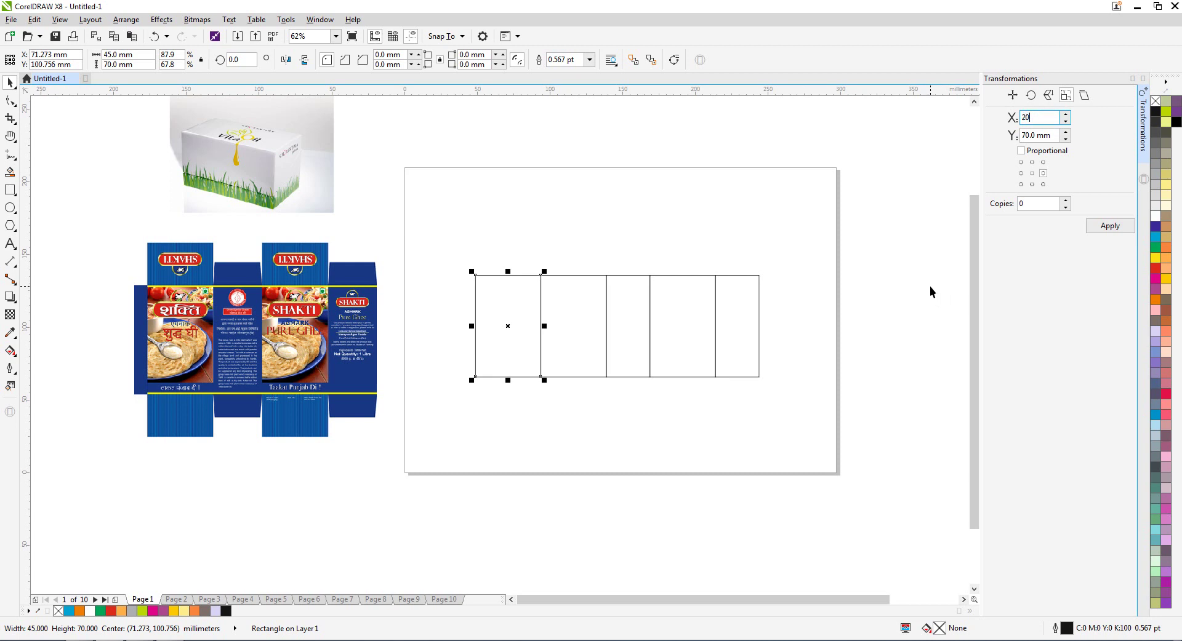
pyautogui.click(1105, 228)
# Set the far-left flap rectangle's width to 10 mm, keeping its right edge as the anchor.
pyautogui.hotkey('shift', 'Tab')
pyautogui.hotkey('shift', 'Tab')
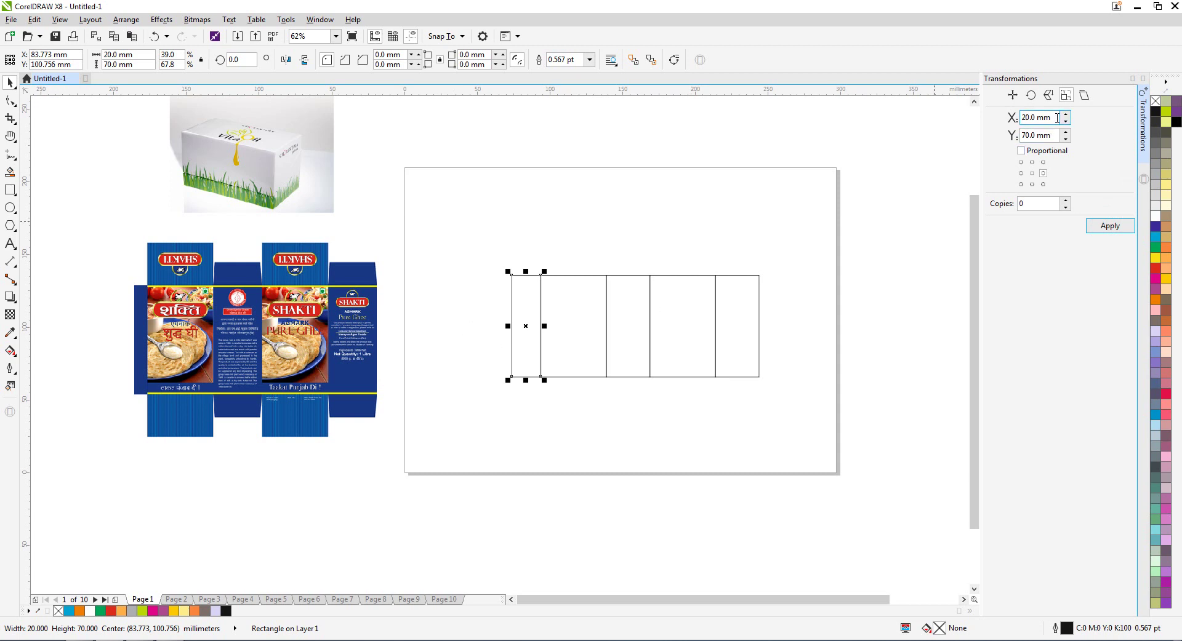
pyautogui.write('10')
pyautogui.click(1118, 225)
pyautogui.click(557, 411)
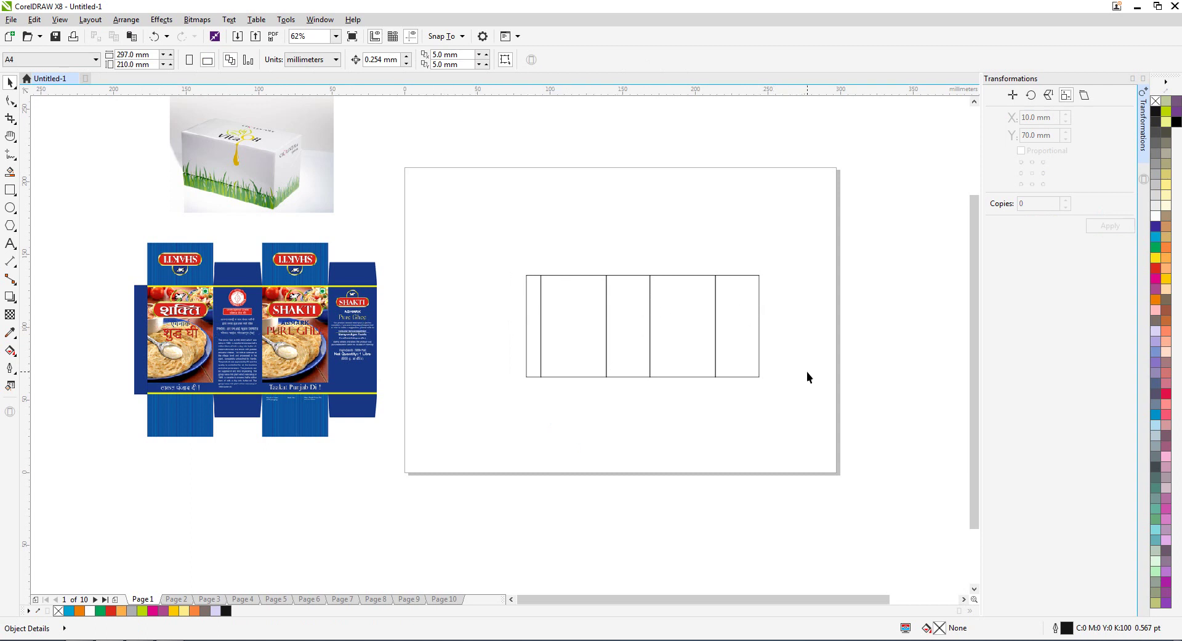
# Create one copy of the first 45 mm panel directly above it, using a relative offset of 0 mm by 70 mm.
pyautogui.click(582, 434)
pyautogui.click(600, 412)
pyautogui.click(579, 305)
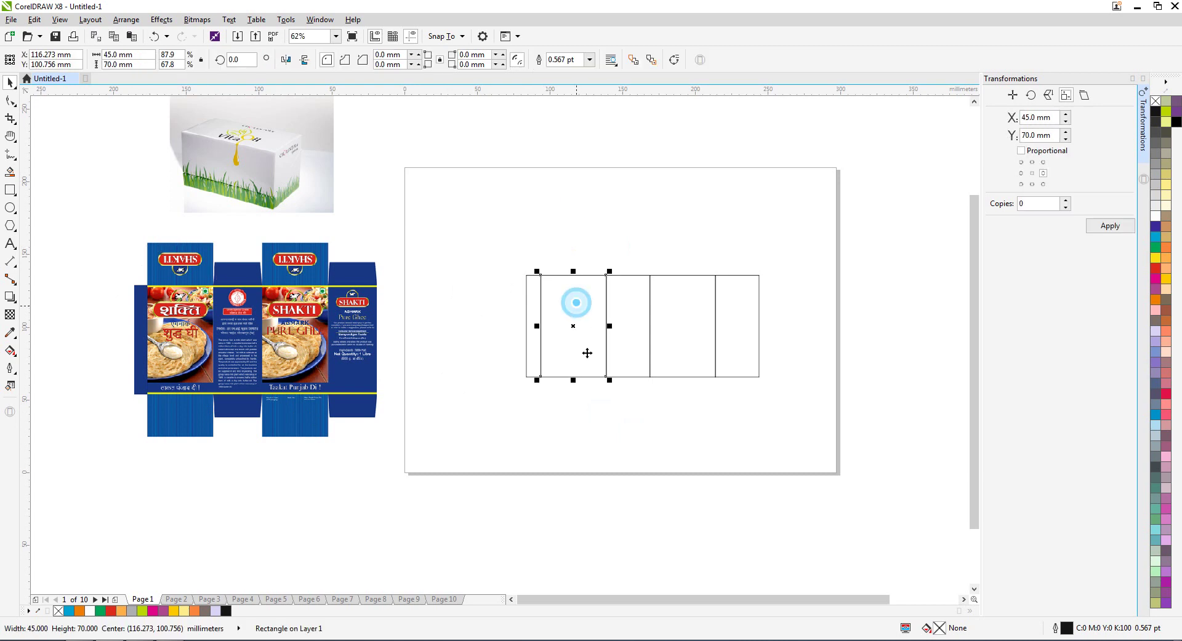
pyautogui.click(1012, 95)
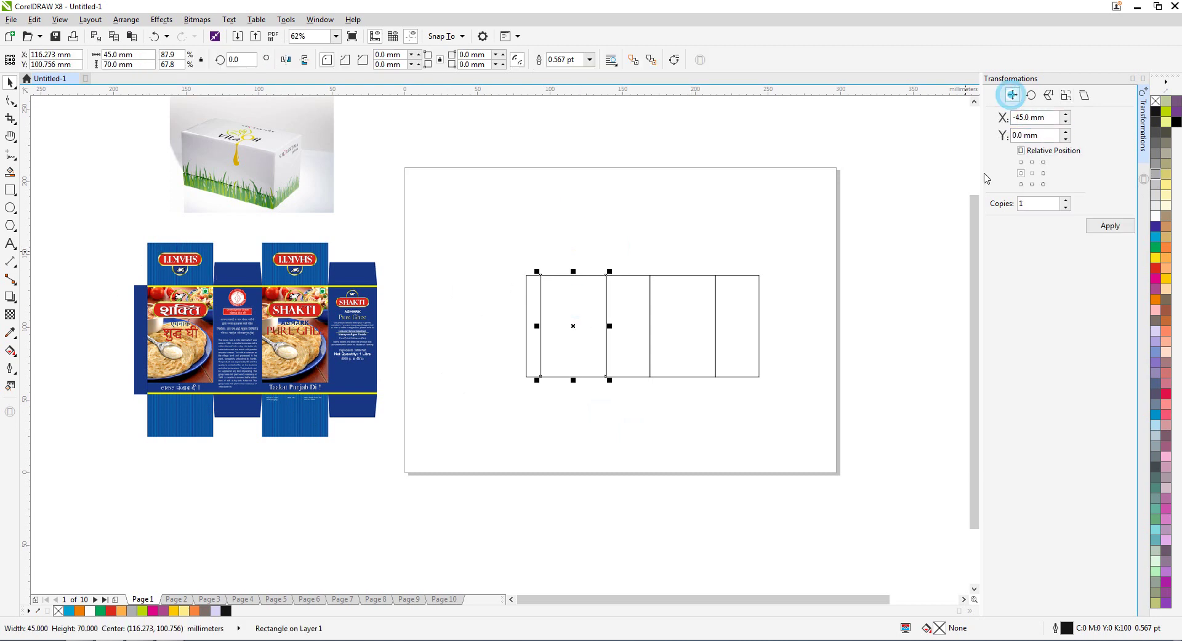
pyautogui.click(1033, 162)
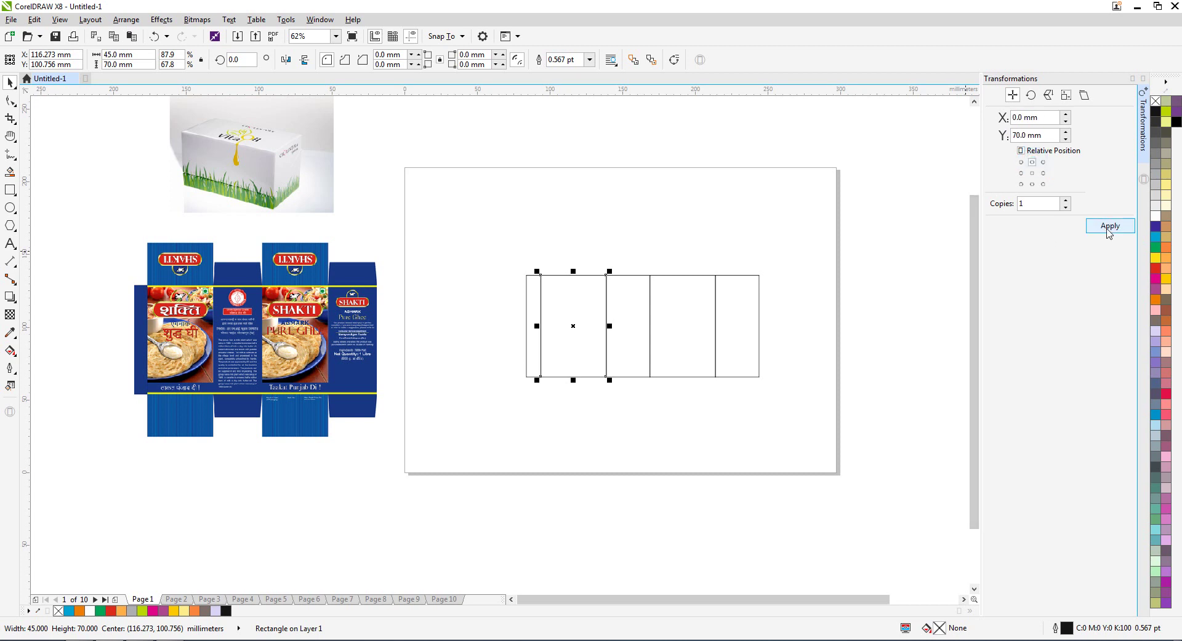
pyautogui.click(1110, 227)
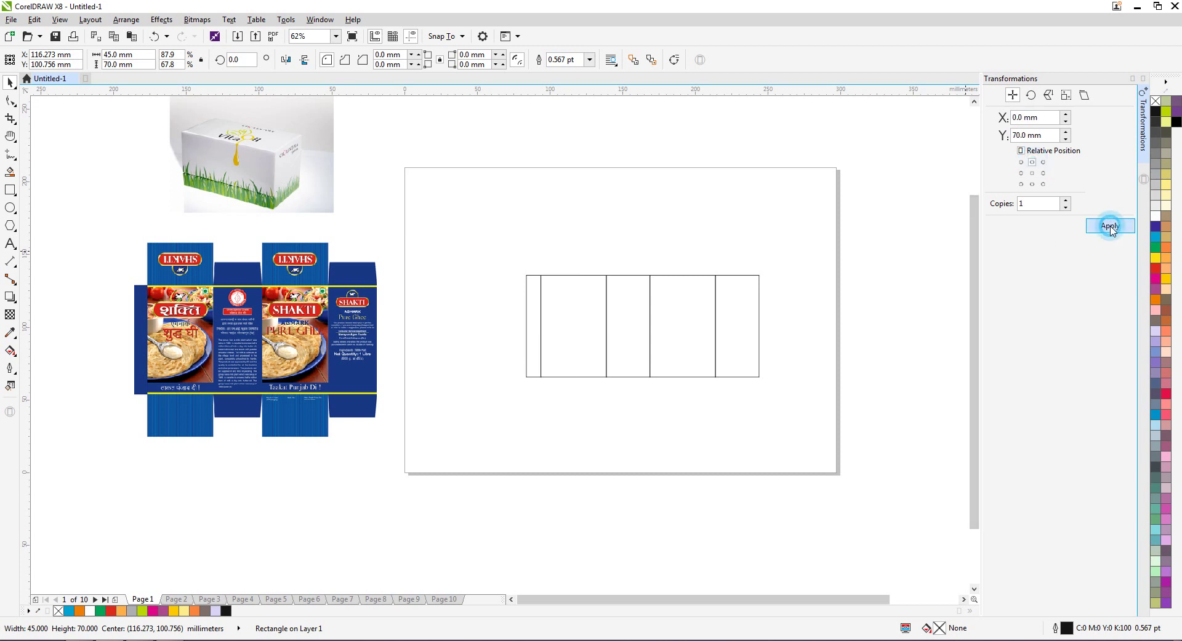
pyautogui.click(745, 173)
pyautogui.click(556, 216)
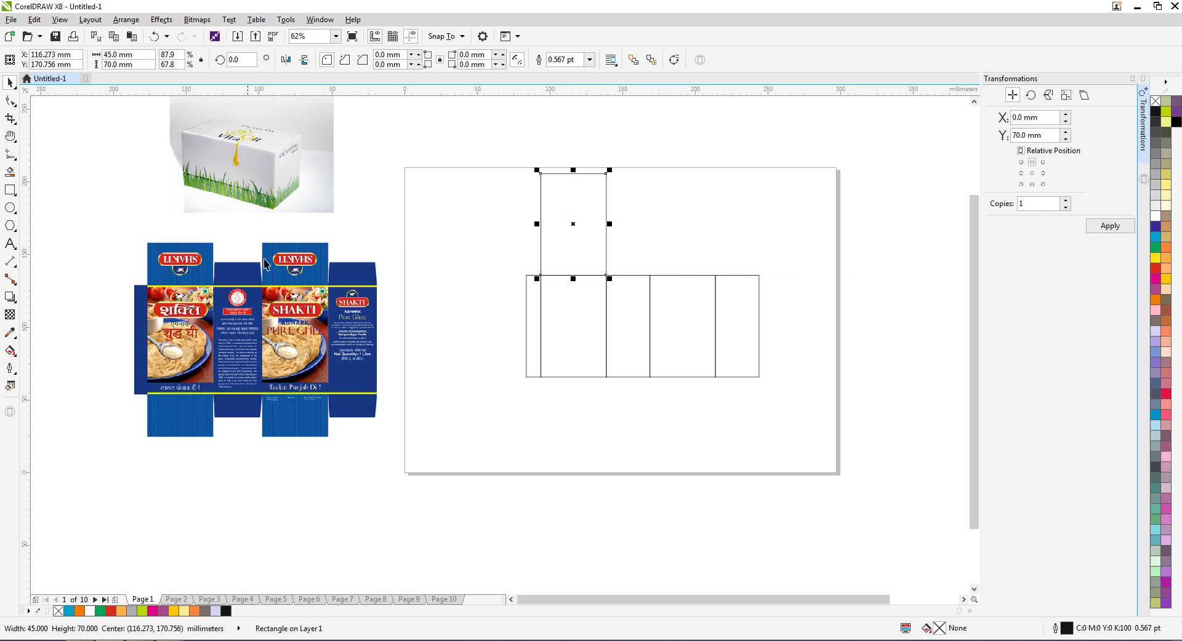
# Resize the copy above the first panel to 25 mm high, keeping its bottom edge as the anchor.
pyautogui.click(1066, 95)
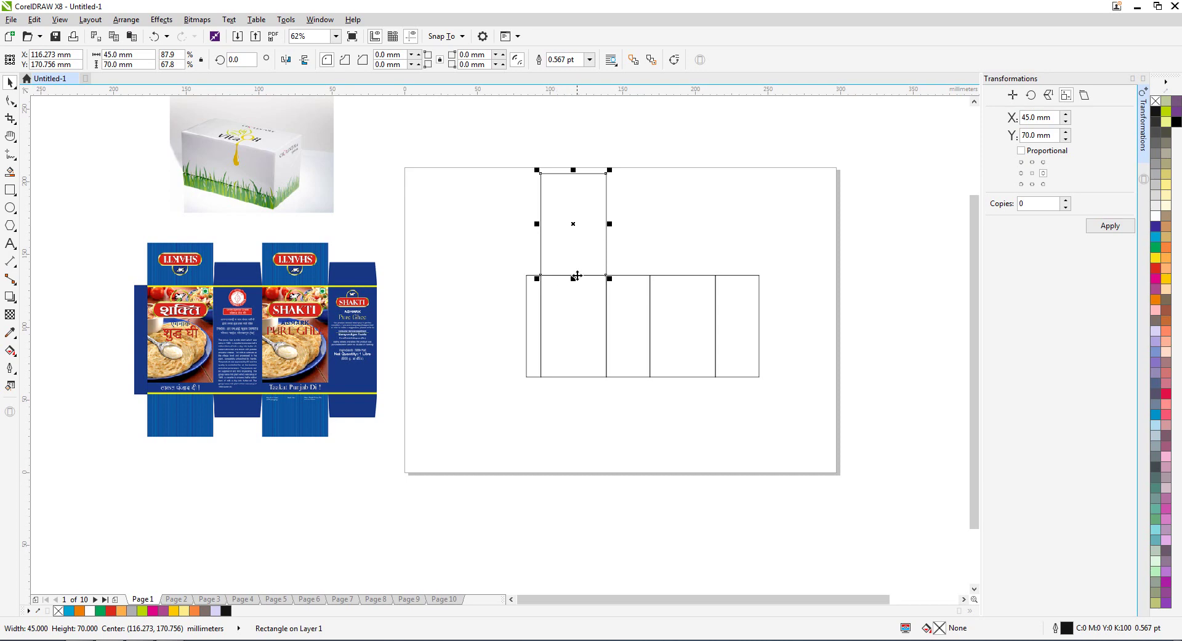
pyautogui.scroll(4, 575, 274)
pyautogui.scroll(-2, 577, 320)
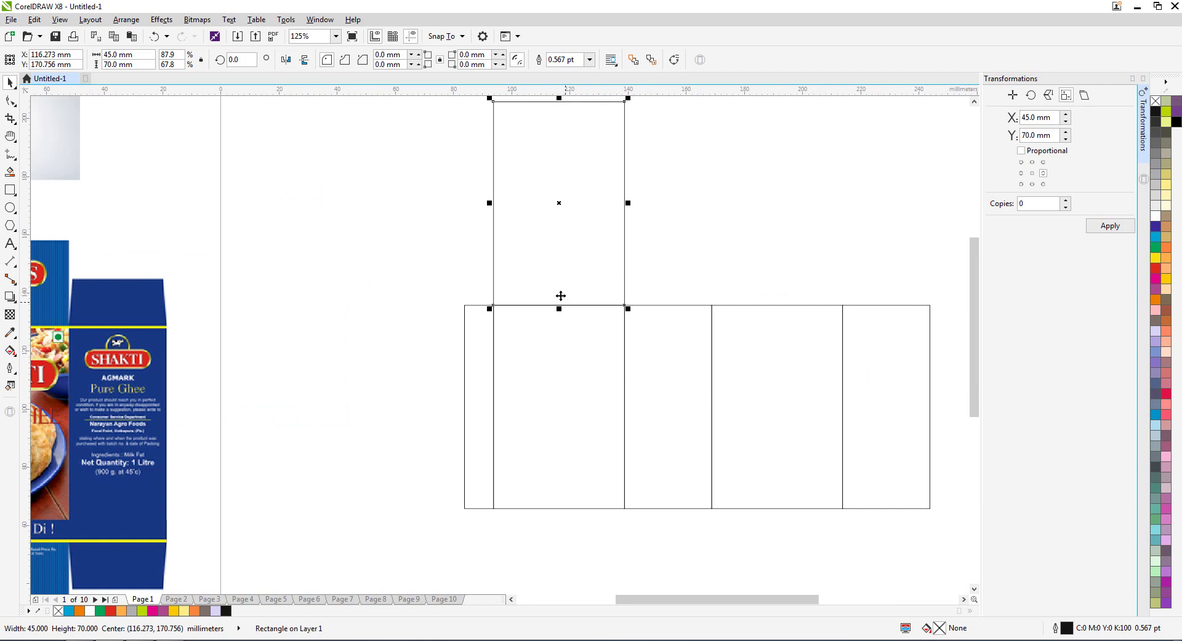
pyautogui.scroll(-2, 561, 296)
pyautogui.click(1033, 182)
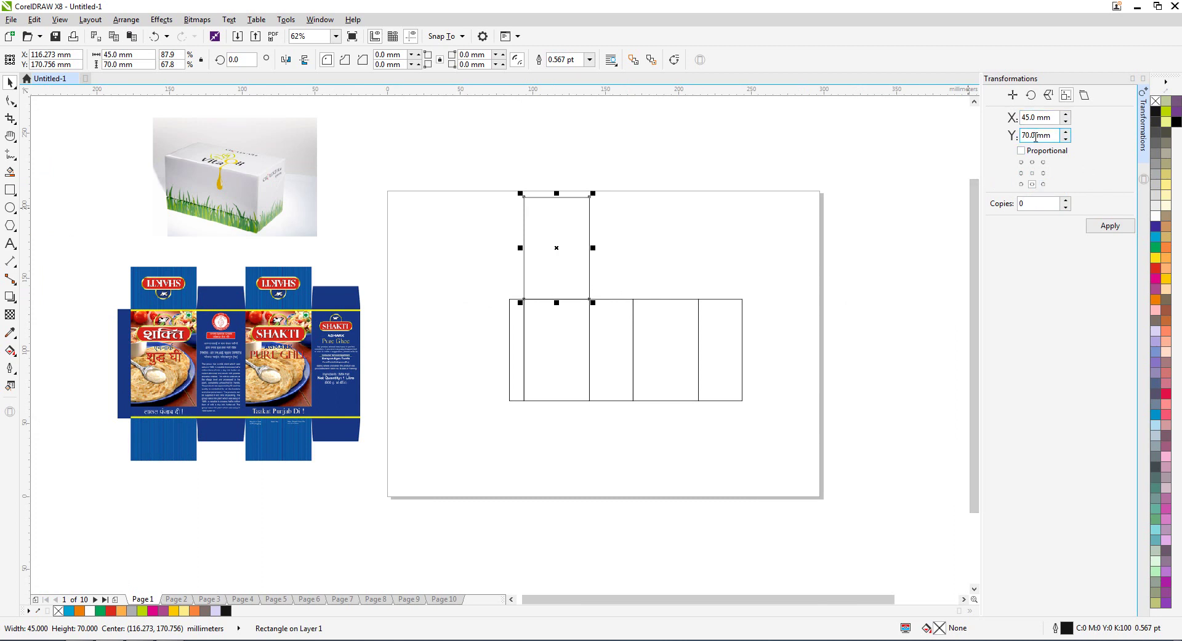
pyautogui.doubleClick(1032, 136)
pyautogui.write('25')
pyautogui.click(1105, 227)
pyautogui.click(679, 213)
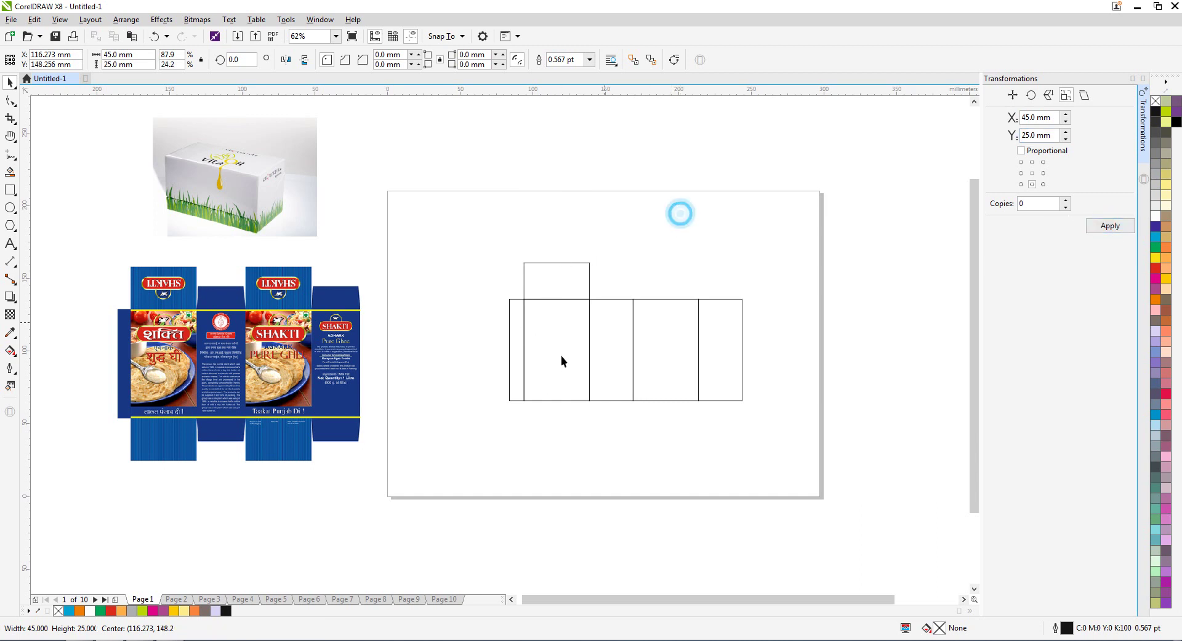
pyautogui.click(557, 298)
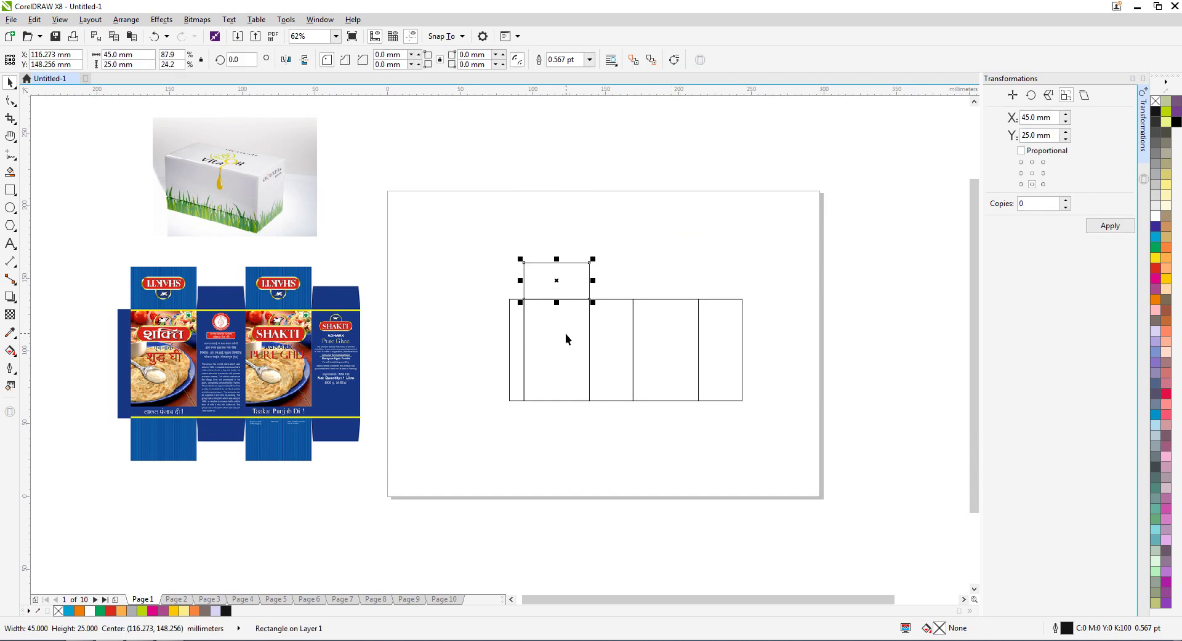
pyautogui.moveTo(558, 274); pyautogui.dragTo(556, 415)
pyautogui.press('Delete')
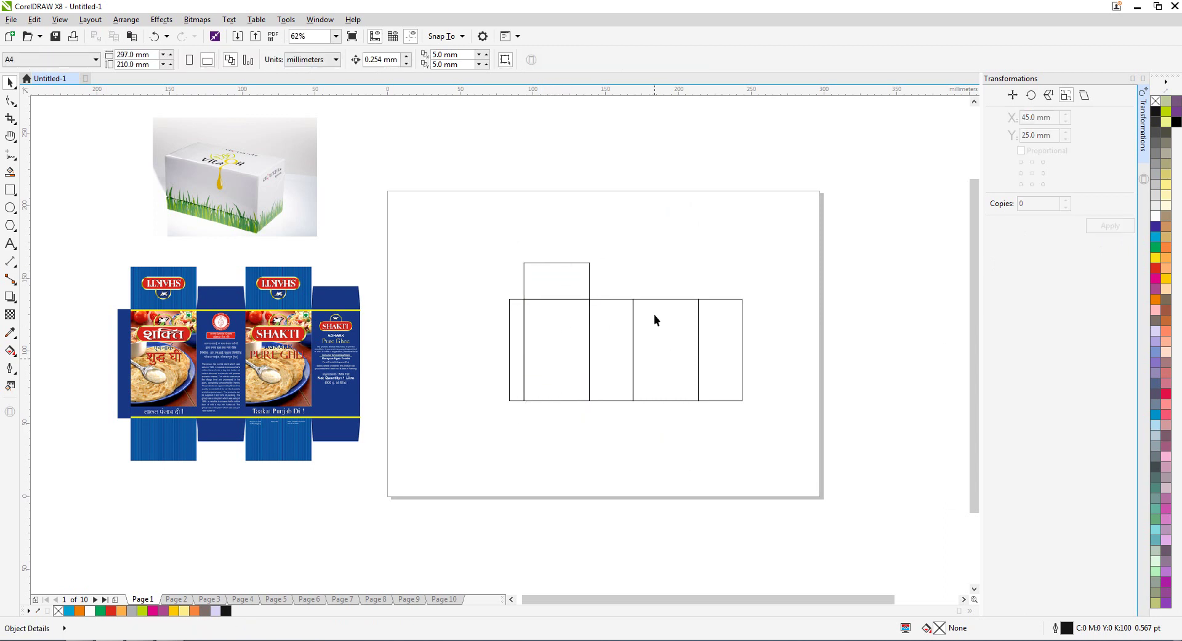
# Create one copy of the first 45 mm panel directly below it, using a relative offset of 0 mm by -70 mm.
pyautogui.click(655, 260)
pyautogui.click(551, 360)
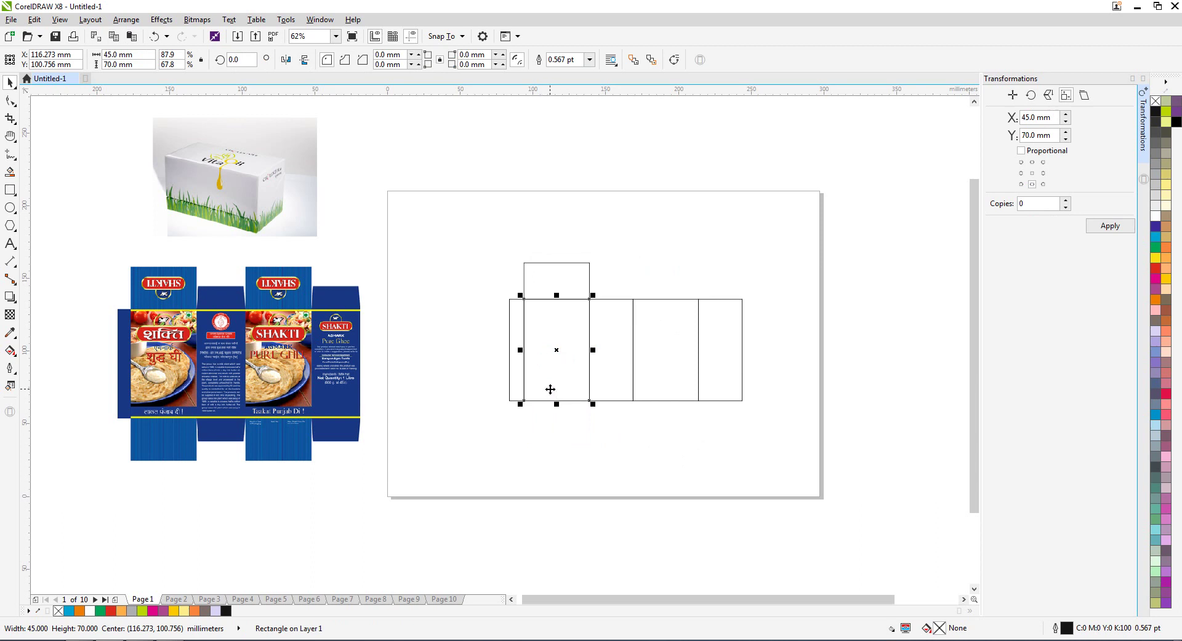
pyautogui.click(633, 266)
pyautogui.click(557, 349)
pyautogui.click(646, 264)
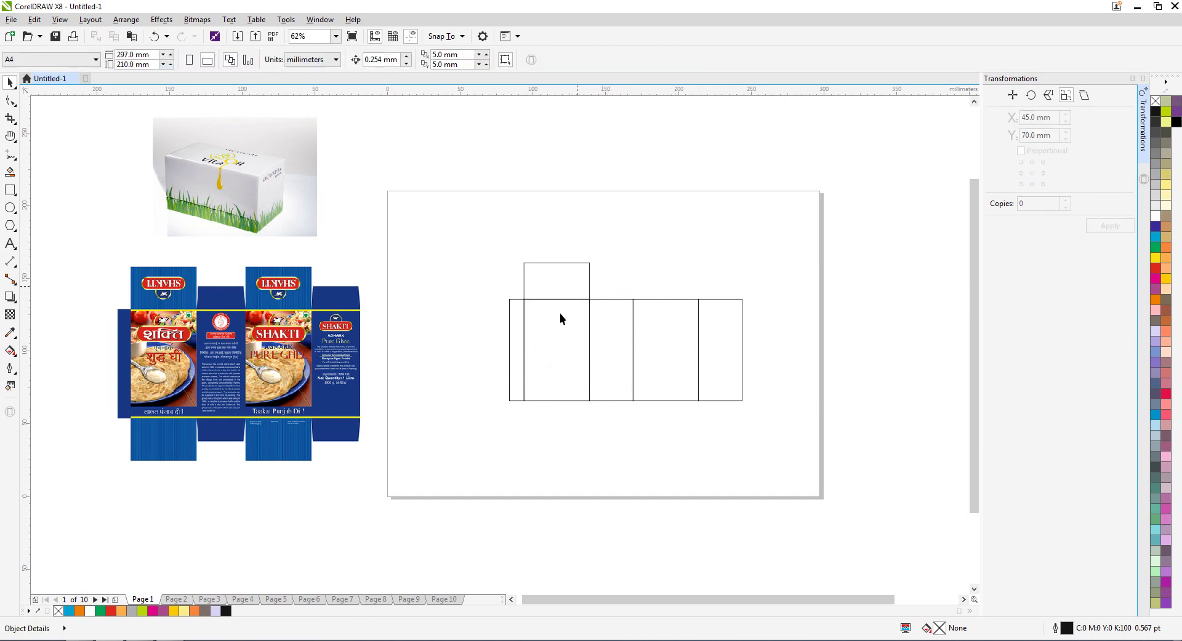
pyautogui.click(549, 354)
pyautogui.click(1012, 95)
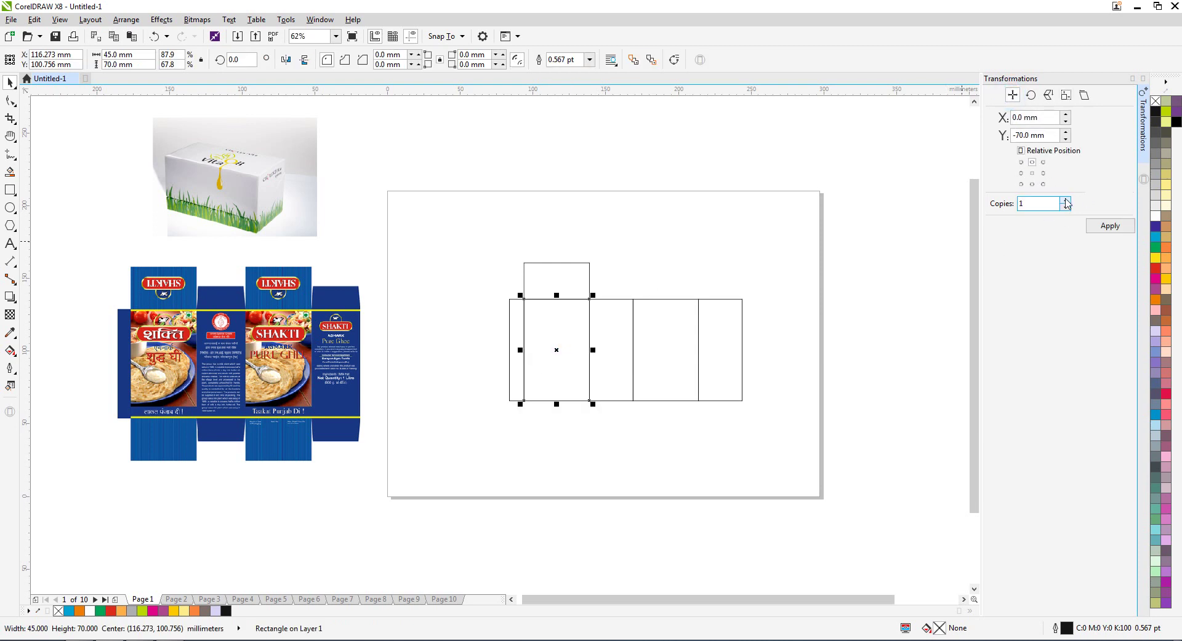
pyautogui.click(1032, 184)
pyautogui.click(1111, 228)
pyautogui.click(674, 443)
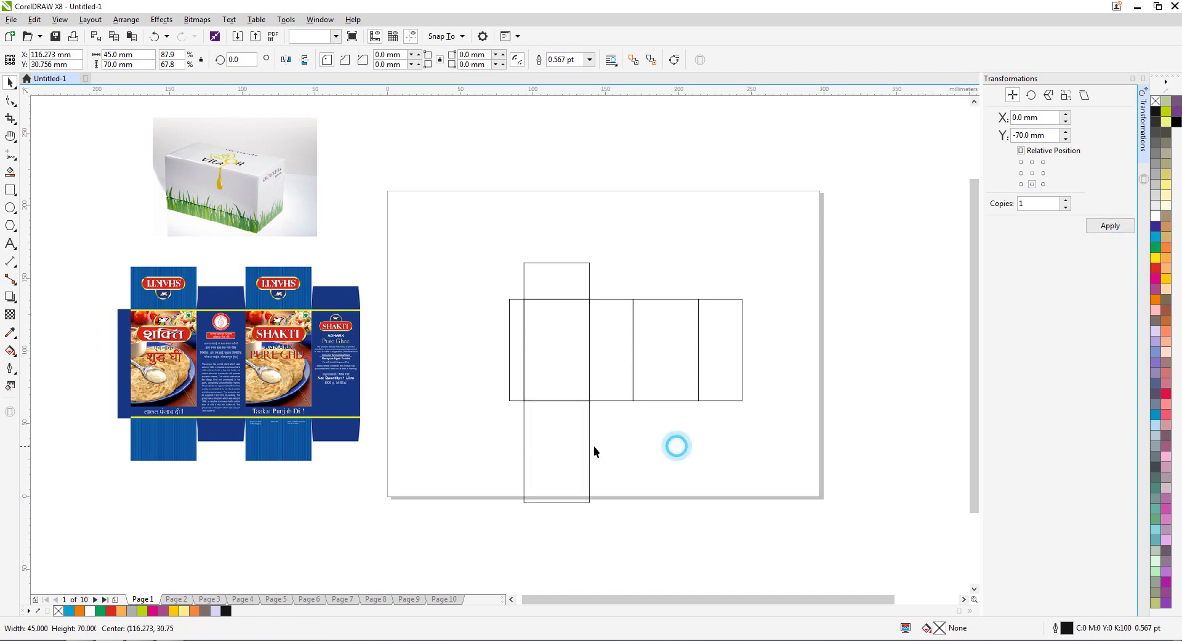
# Resize the copy below the first panel to 25 mm high, keeping its top edge as the anchor.
pyautogui.click(572, 444)
pyautogui.click(1065, 95)
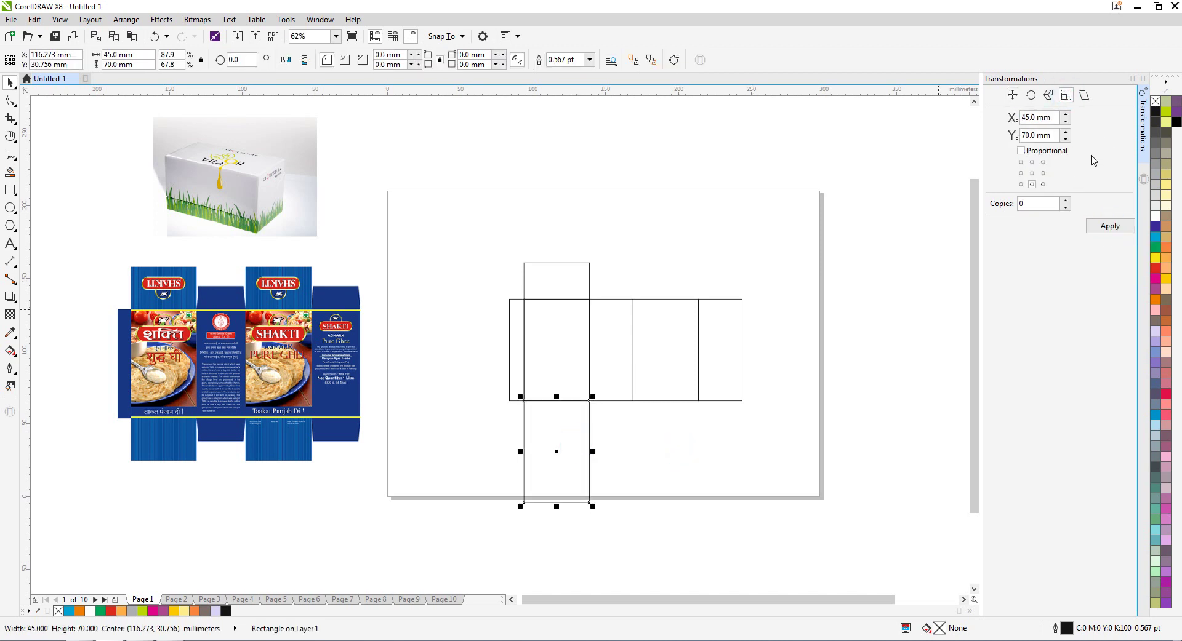
pyautogui.click(1032, 162)
pyautogui.doubleClick(1026, 134)
pyautogui.write('25')
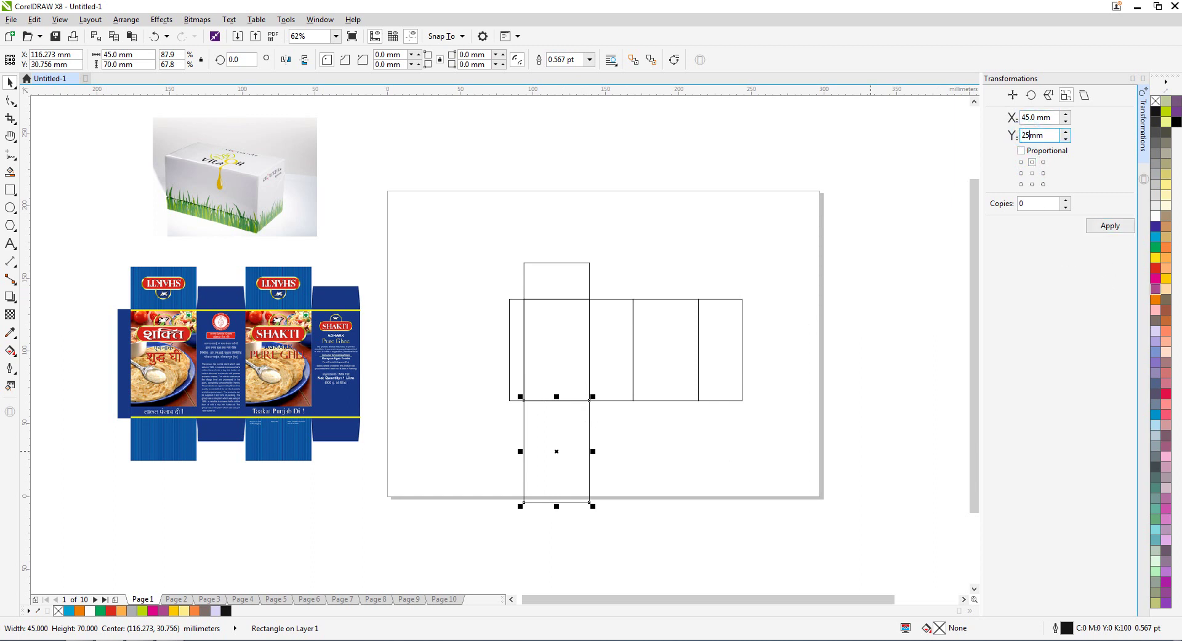
pyautogui.click(1110, 226)
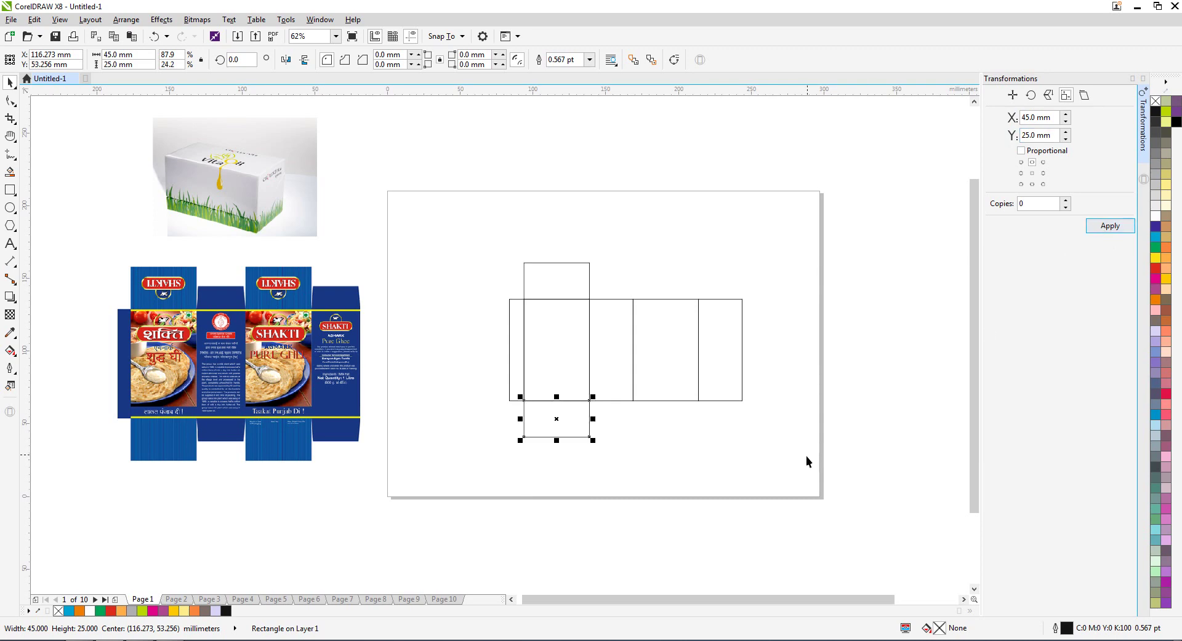
pyautogui.click(804, 457)
pyautogui.click(571, 299)
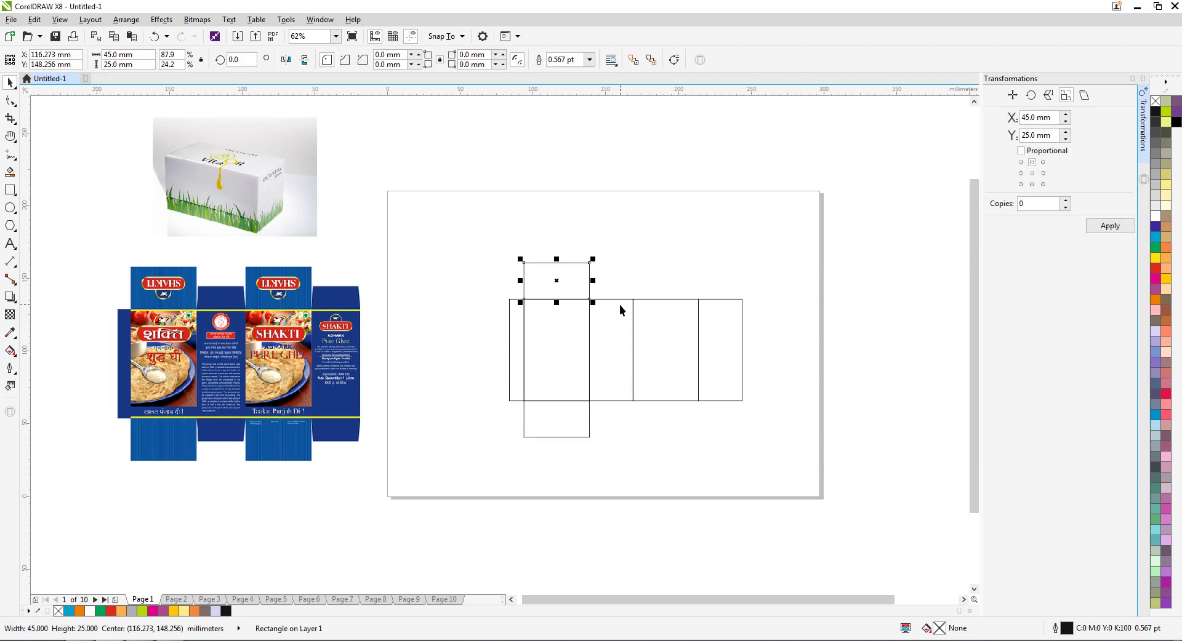
pyautogui.scroll(2, 619, 304)
pyautogui.scroll(-2, 613, 298)
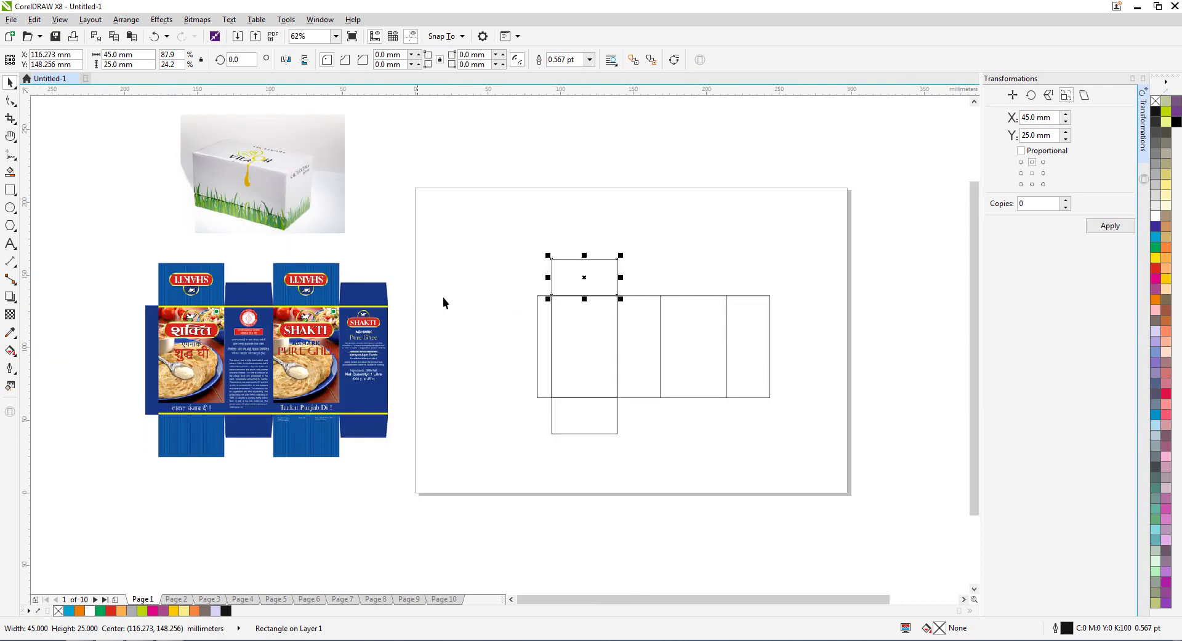
pyautogui.scroll(2, 615, 274)
pyautogui.click(740, 229)
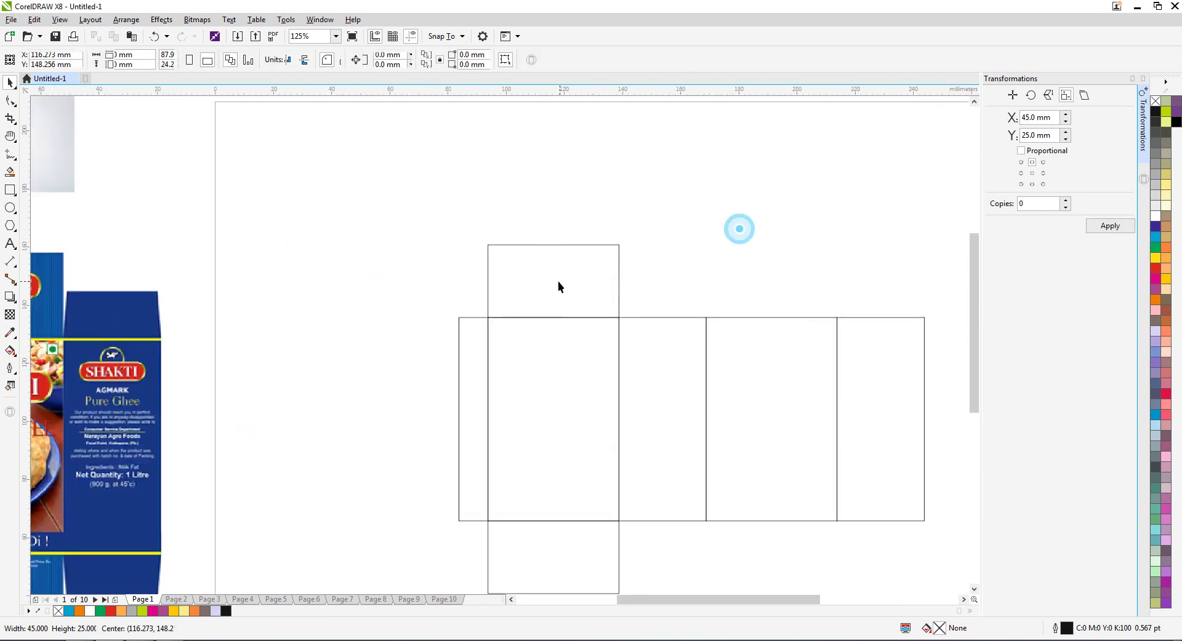
pyautogui.click(560, 282)
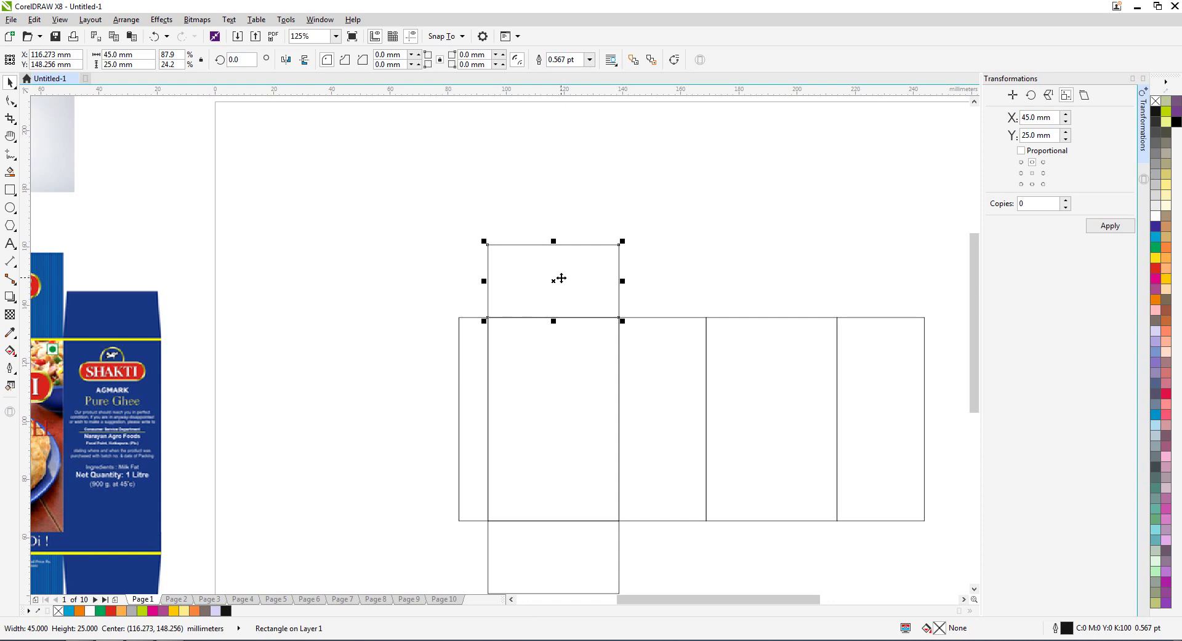
pyautogui.click(712, 224)
pyautogui.scroll(-2, 471, 262)
pyautogui.scroll(1, 557, 261)
# Duplicate the top flap of the first panel and centre the copy horizontally over the second 45 mm panel.
pyautogui.click(439, 284)
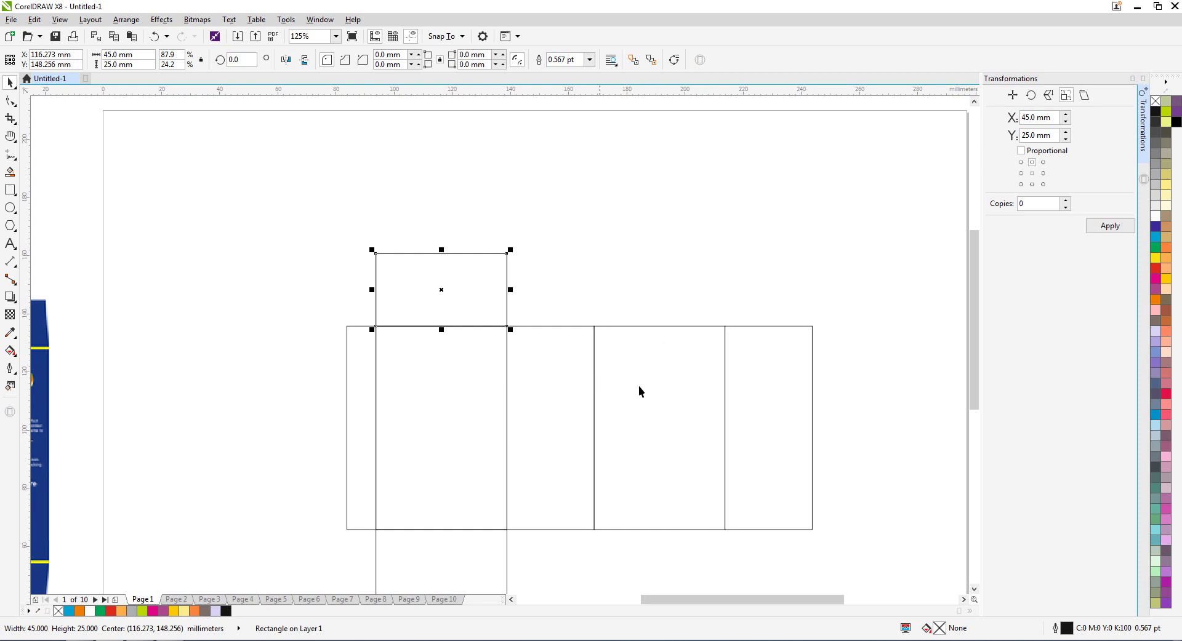
pyautogui.scroll(-2, 650, 357)
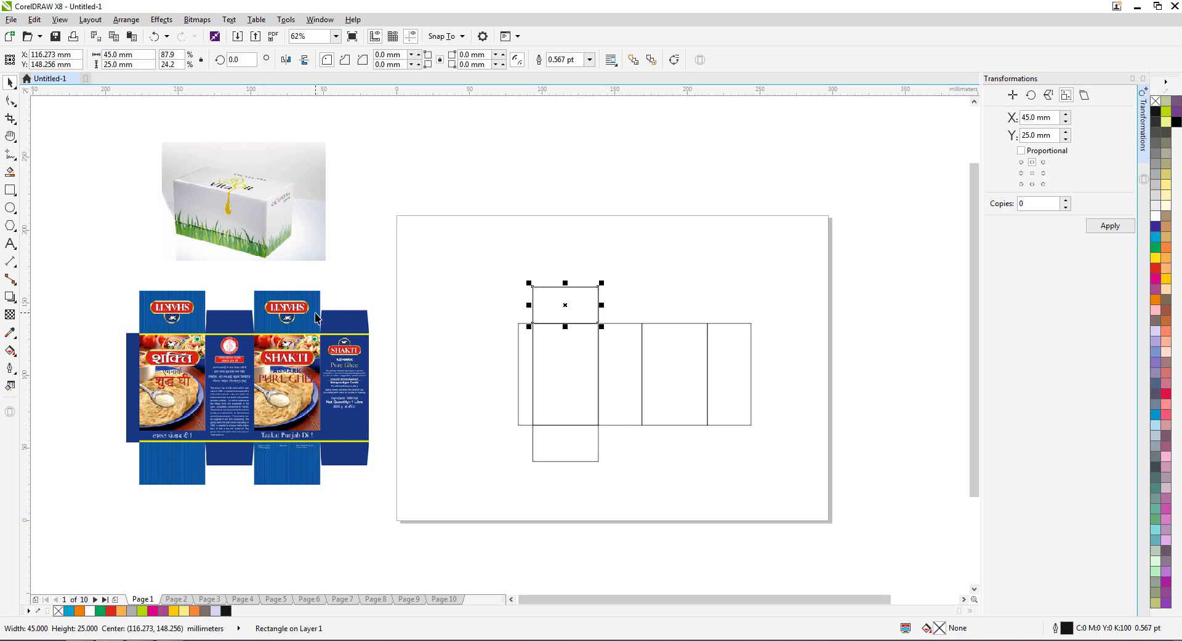
pyautogui.click(670, 288)
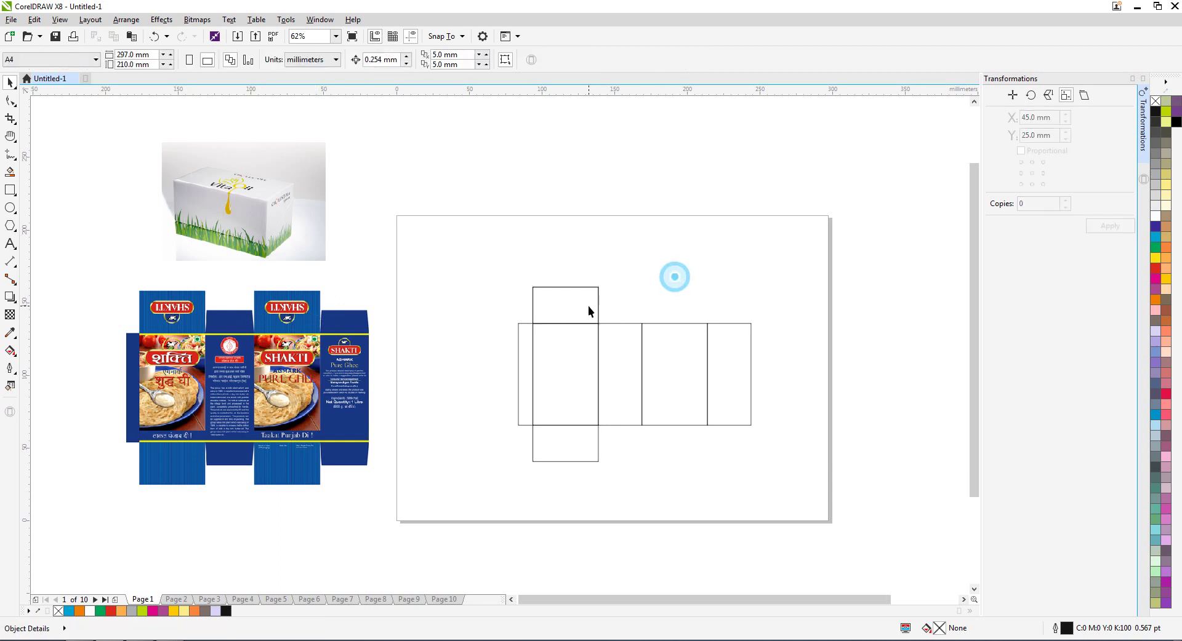
pyautogui.click(575, 301)
pyautogui.scroll(2, 606, 380)
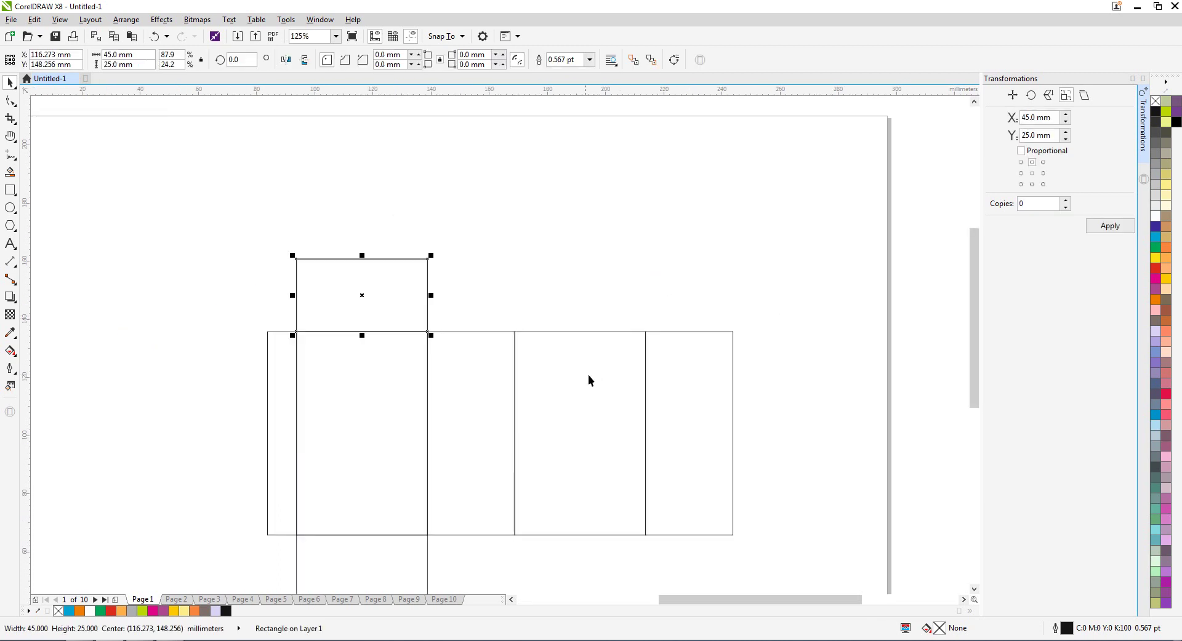
pyautogui.keyDown('shift'); pyautogui.click(580, 363); pyautogui.keyUp('shift')
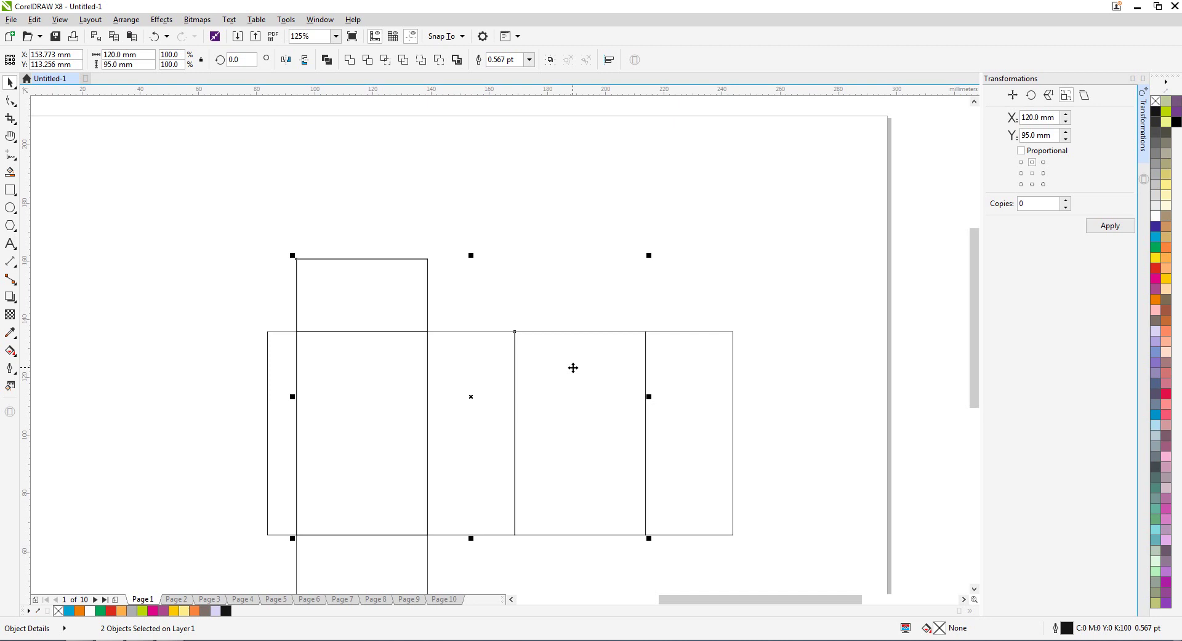
pyautogui.press('c')
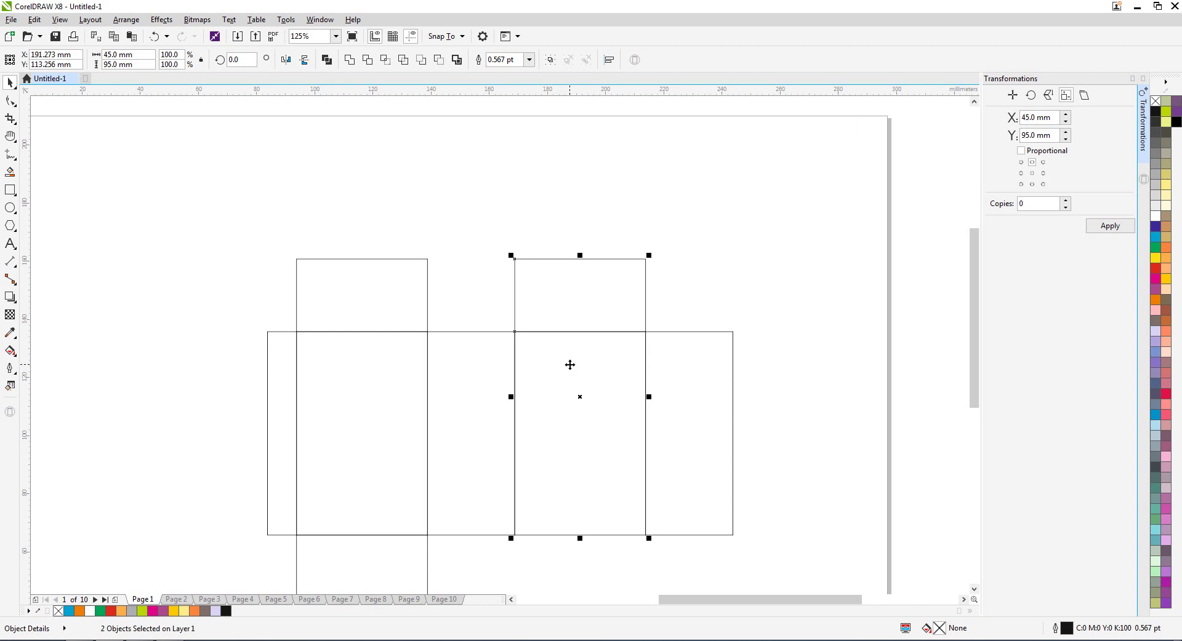
pyautogui.click(500, 280)
pyautogui.scroll(-2, 500, 278)
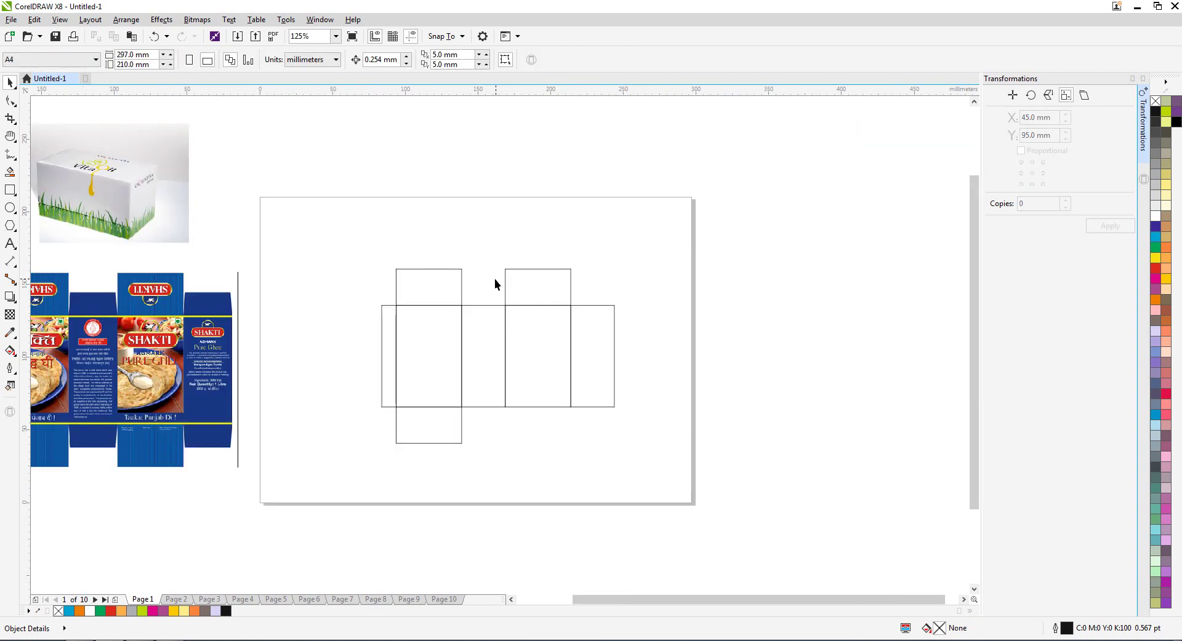
# Duplicate the bottom flap of the first panel and align the copy to the right edge of the second 45 mm panel.
pyautogui.click(430, 423)
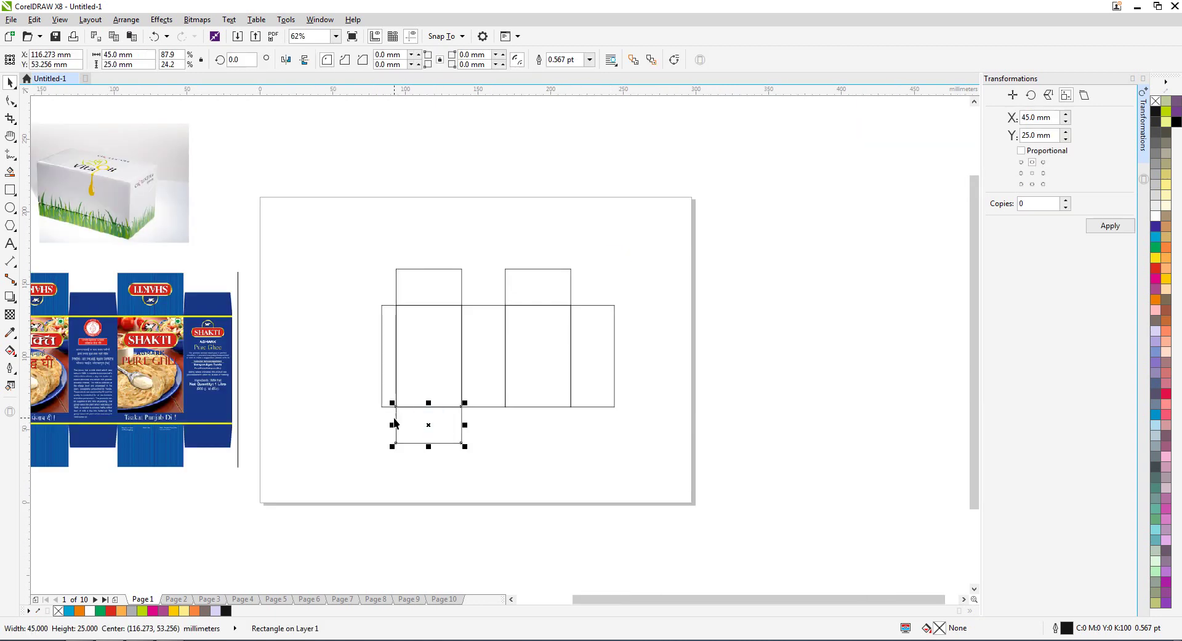
pyautogui.scroll(2, 513, 451)
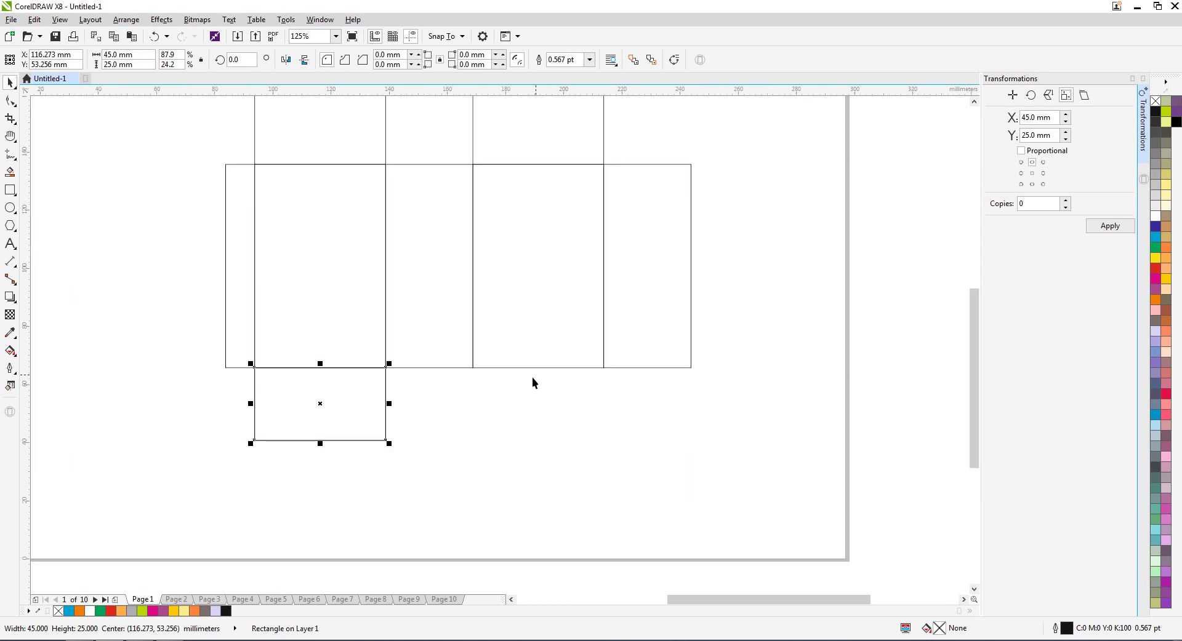
pyautogui.keyDown('shift'); pyautogui.click(544, 302); pyautogui.keyUp('shift')
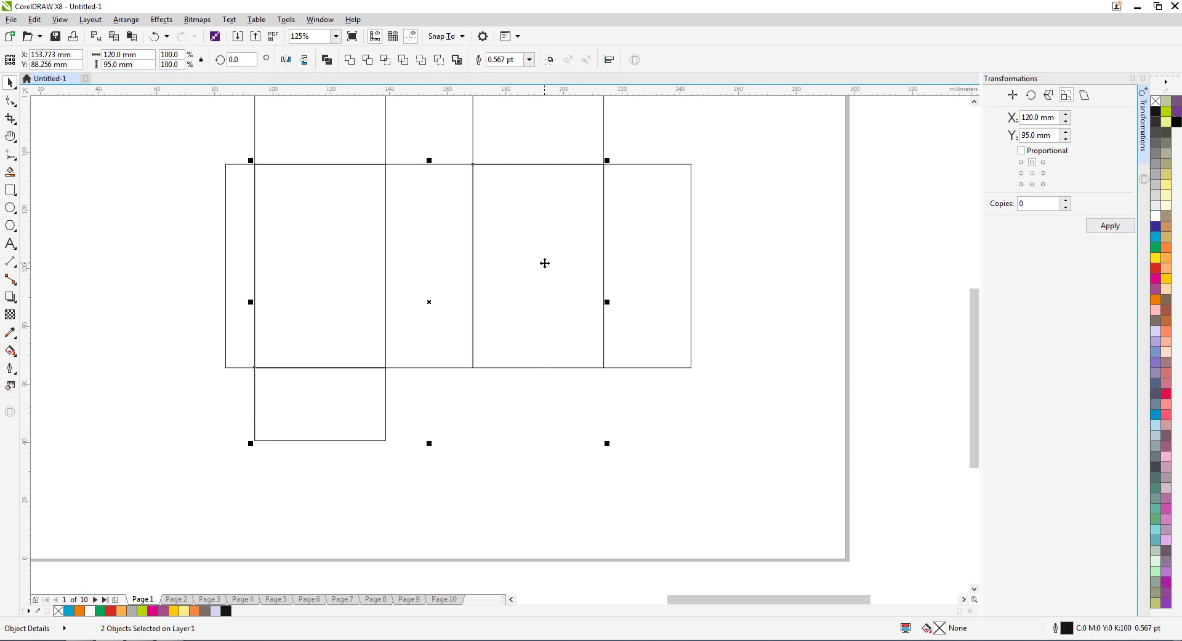
pyautogui.press('r')
pyautogui.click(548, 470)
pyautogui.scroll(-2, 548, 469)
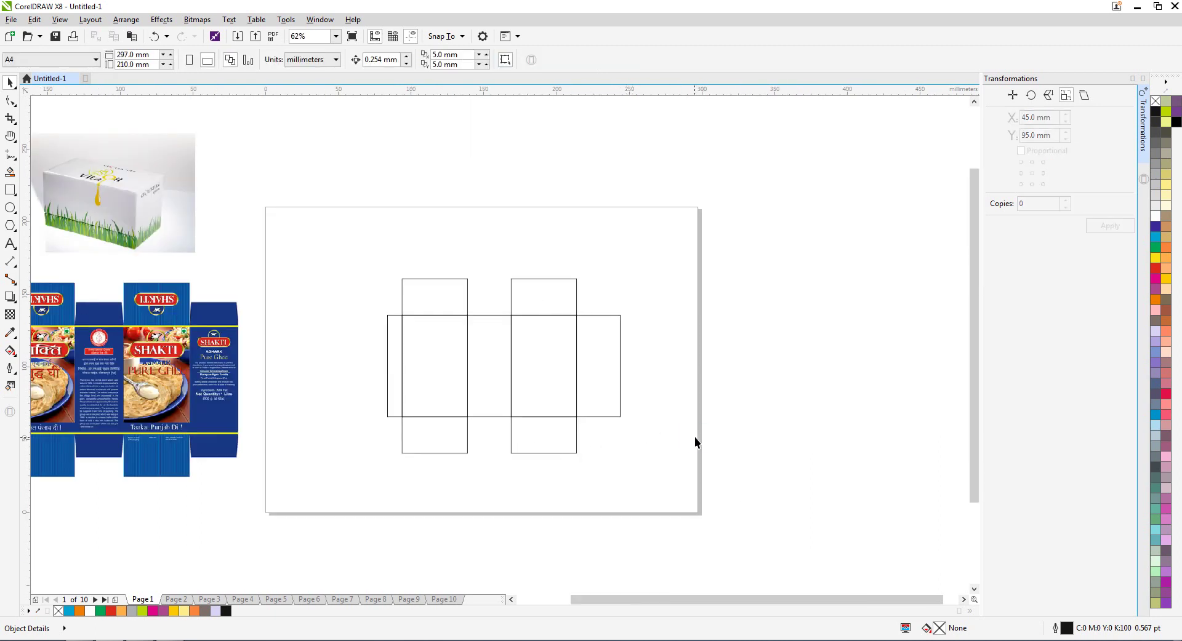
pyautogui.scroll(-2, 662, 426)
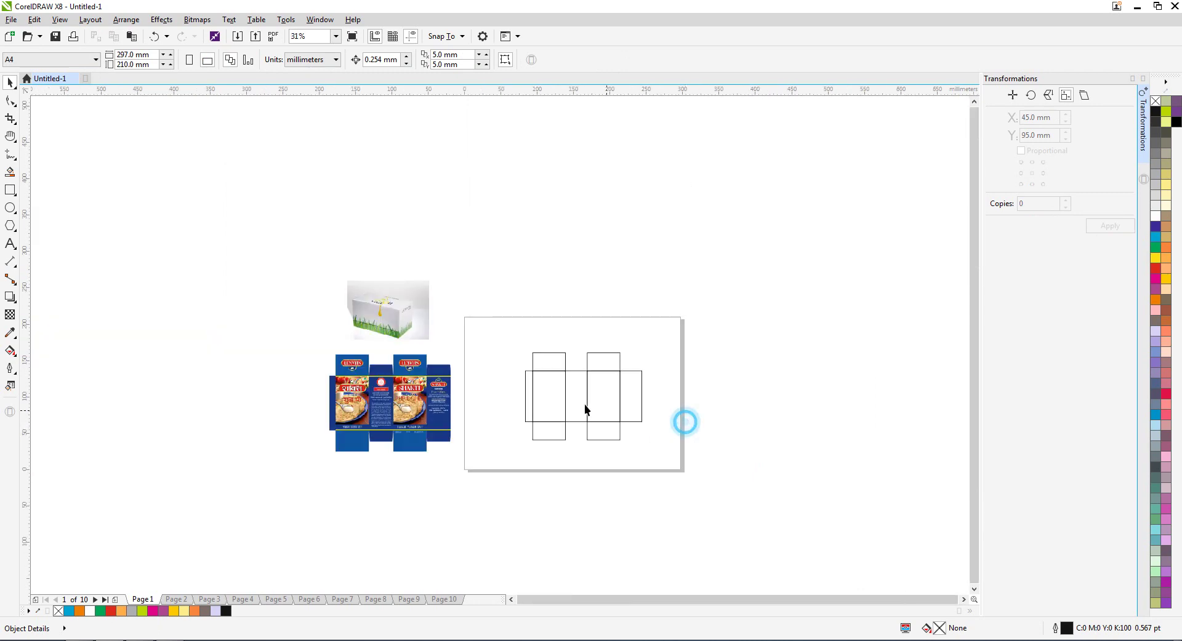
pyautogui.scroll(2, 584, 404)
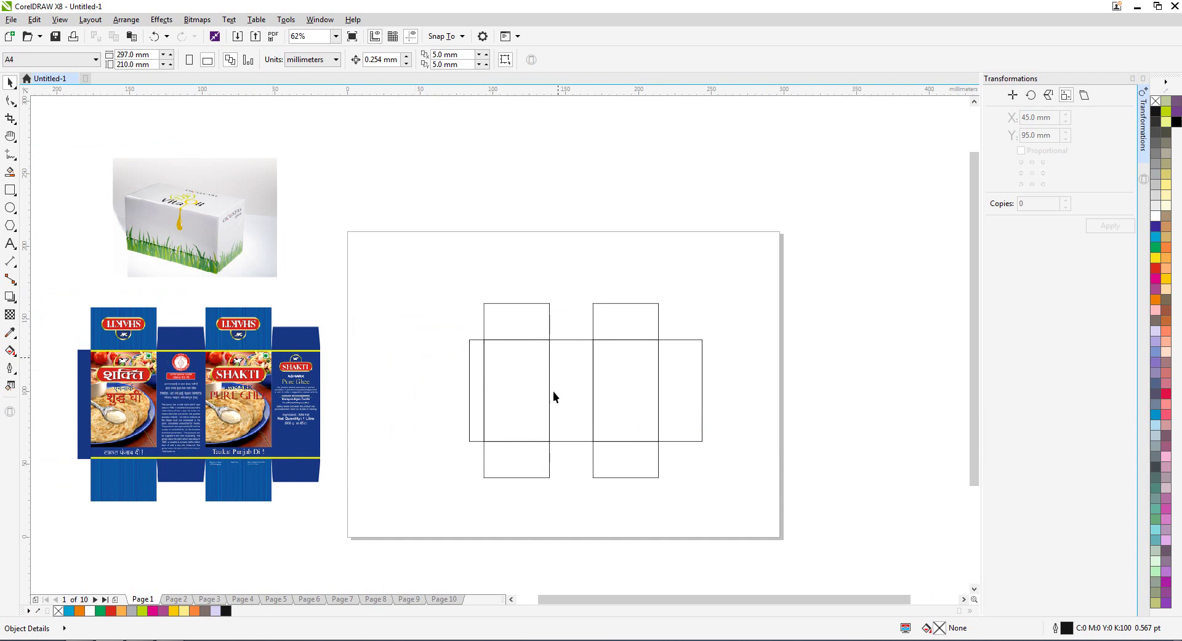
# Create one copy of the first 30 mm panel directly above it, using a relative offset of 0 mm by 70 mm.
pyautogui.click(593, 362)
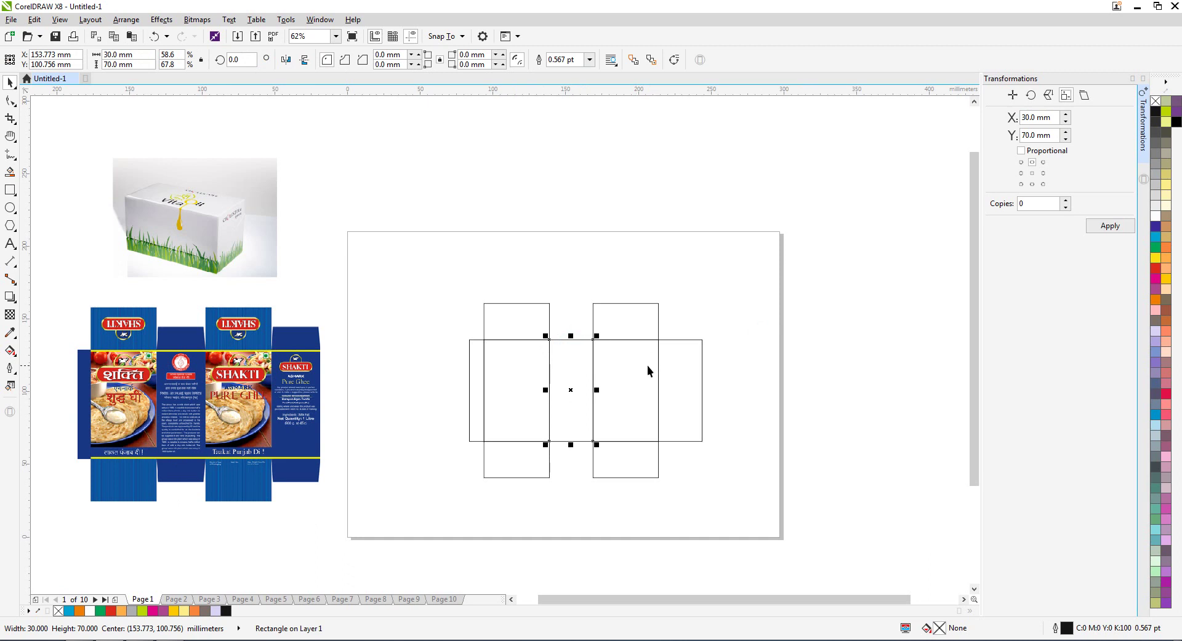
pyautogui.scroll(2, 595, 363)
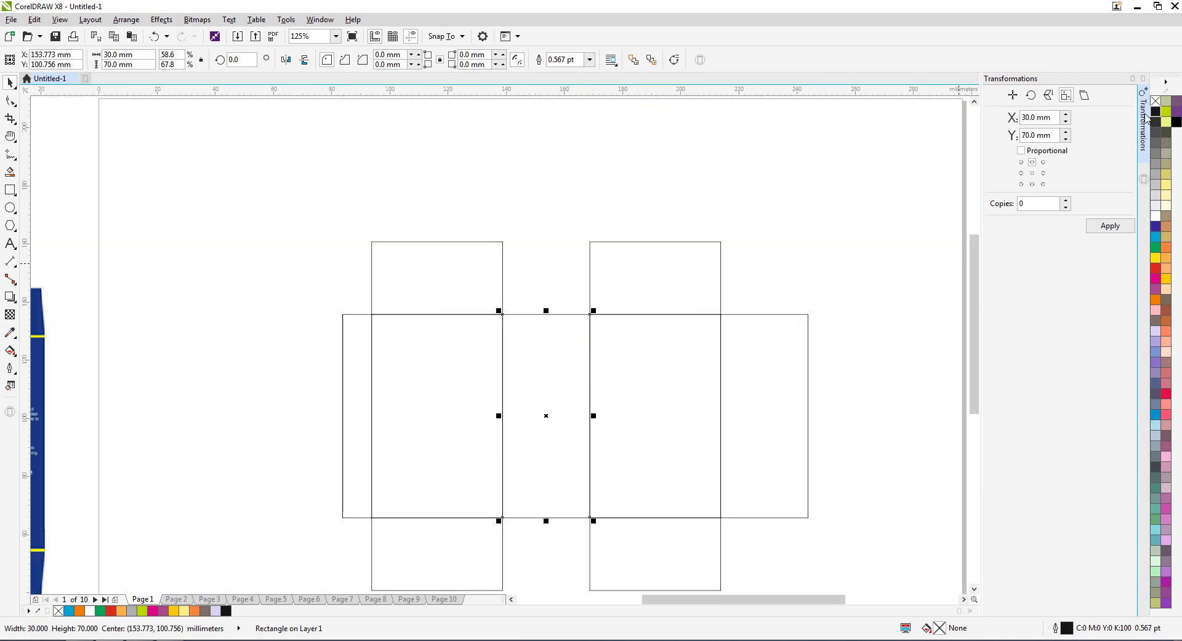
pyautogui.click(1012, 95)
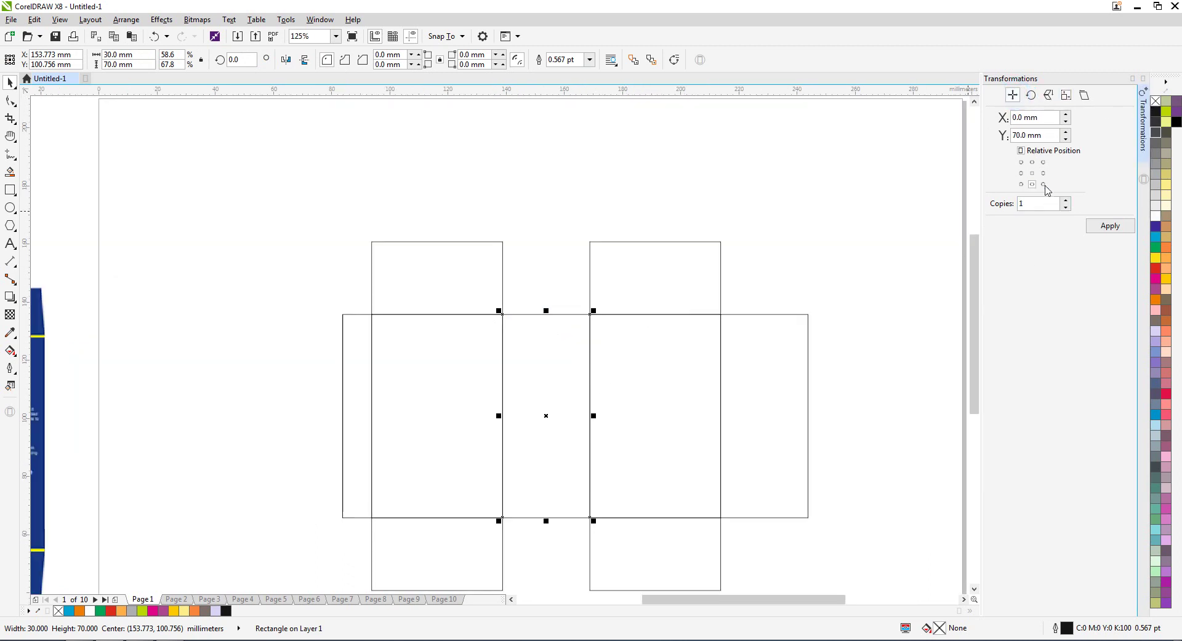
pyautogui.click(1033, 163)
pyautogui.click(1110, 226)
# Resize the copy above the first 30 mm panel to 20 mm high, keeping its bottom edge as the anchor.
pyautogui.scroll(-1, 497, 318)
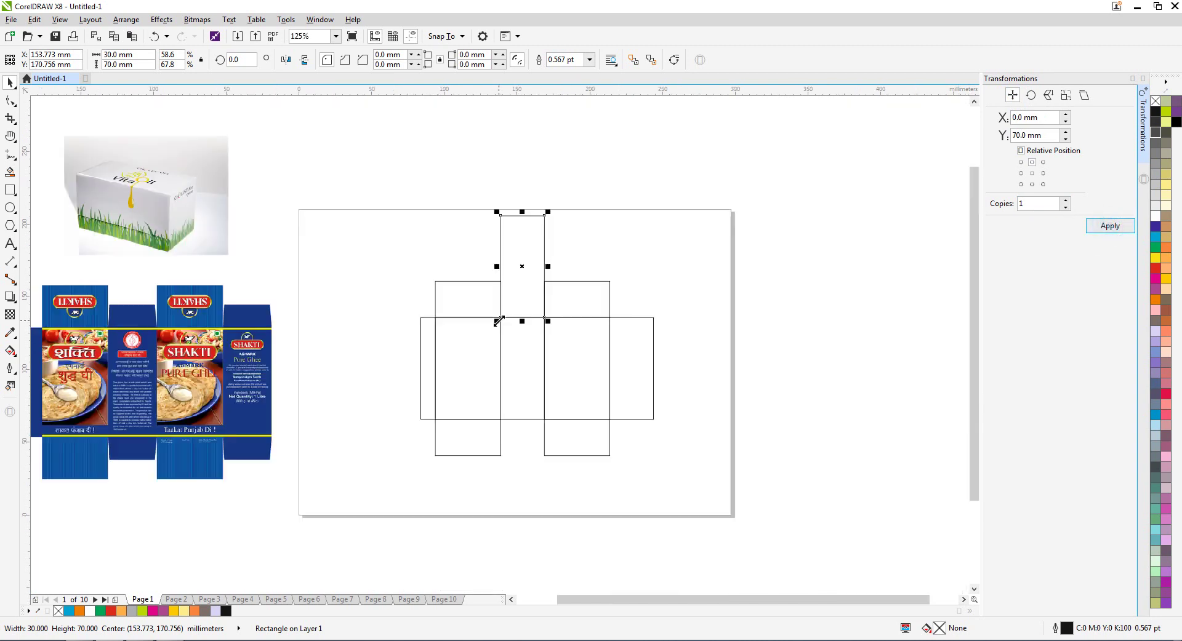
pyautogui.scroll(1, 659, 277)
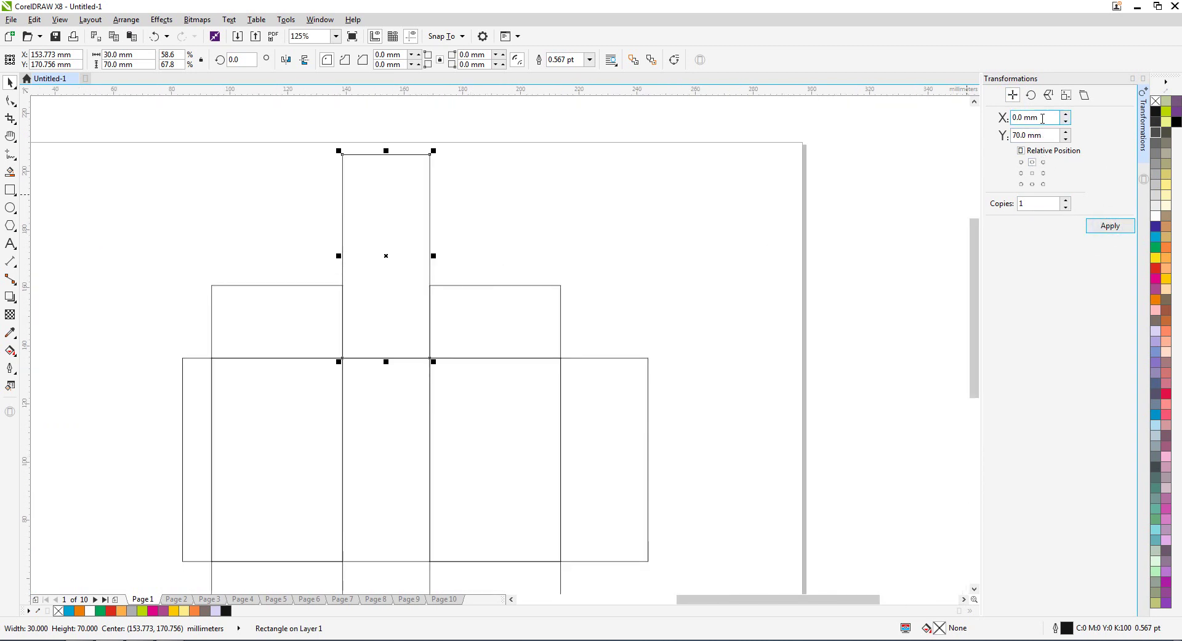
pyautogui.click(1066, 94)
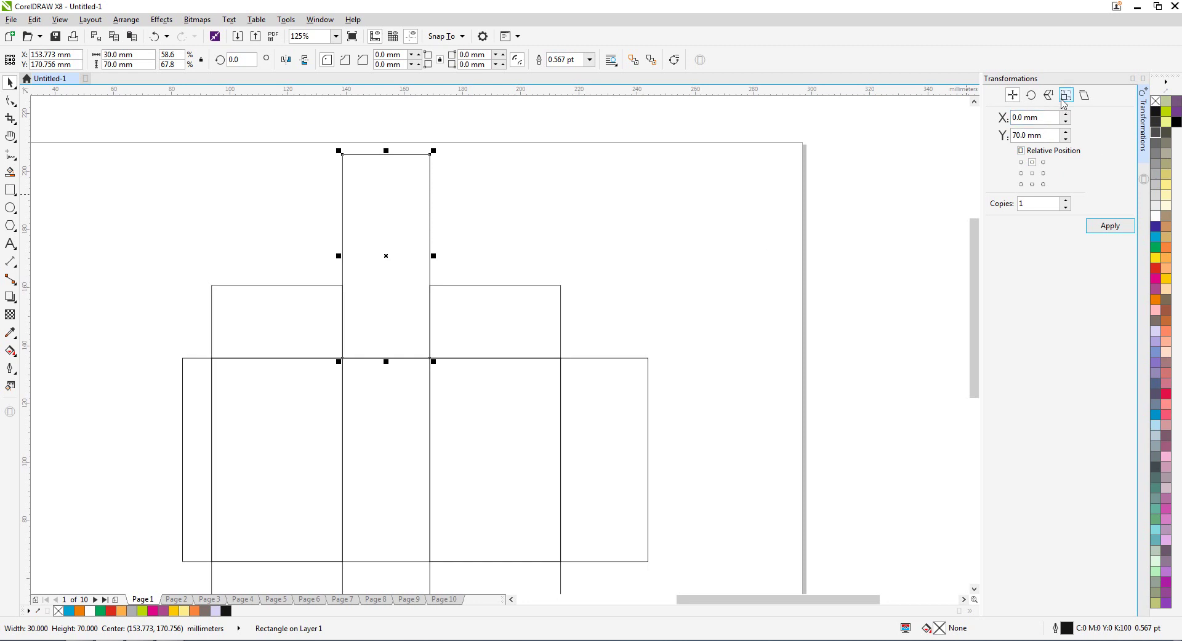
pyautogui.click(1033, 184)
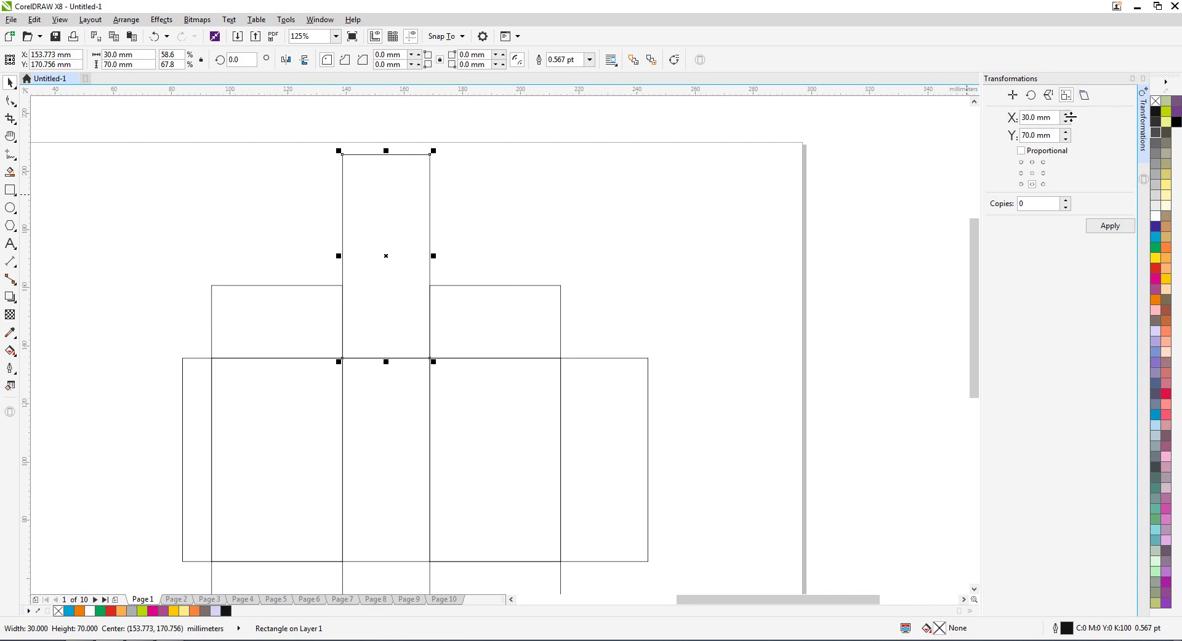
pyautogui.click(1027, 135)
pyautogui.doubleClick(1026, 136)
pyautogui.write('20')
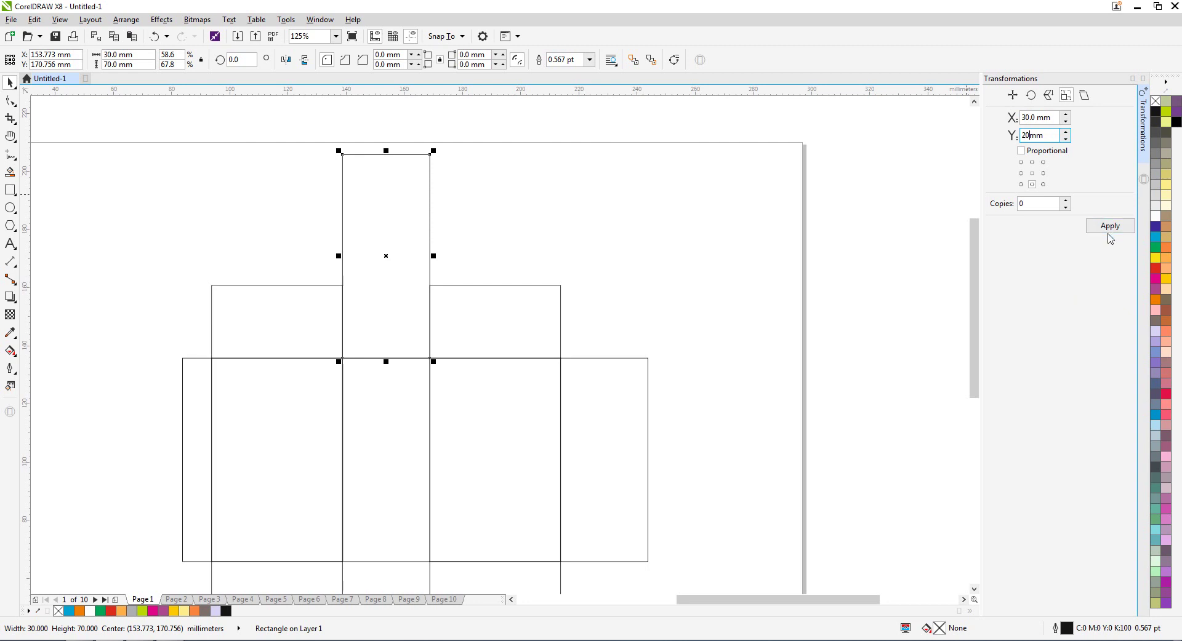
pyautogui.click(1109, 229)
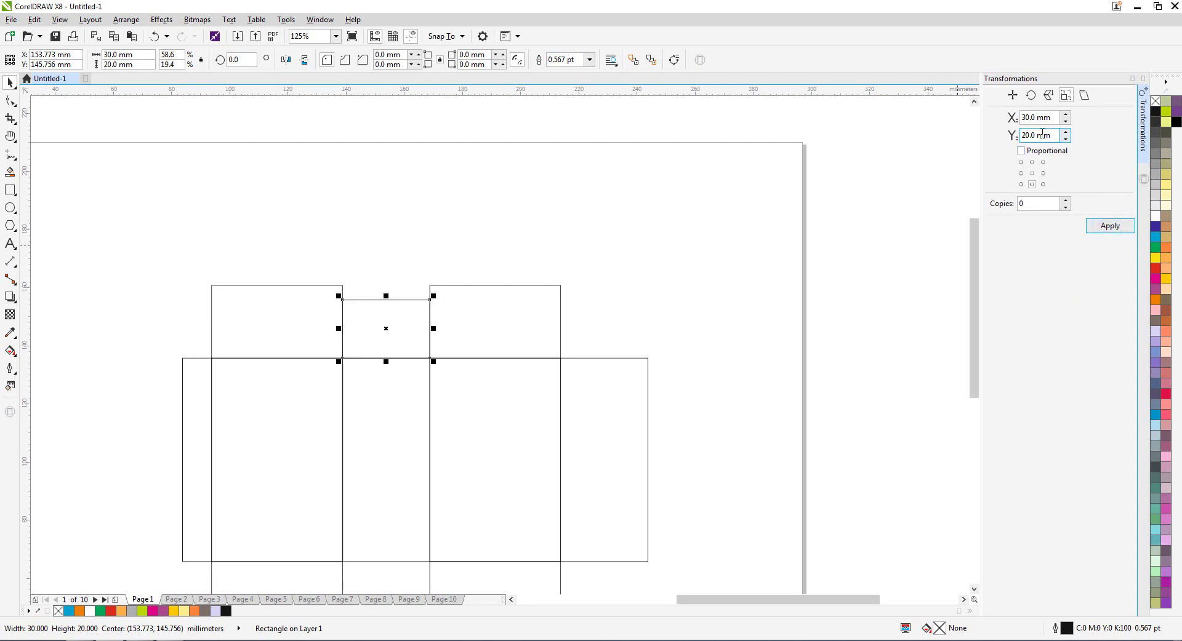
# Reduce the height of the flap above the first 30 mm panel to 15 mm, and finally to 10 mm.
pyautogui.doubleClick(1026, 135)
pyautogui.write('15mm')
pyautogui.click(1114, 226)
pyautogui.doubleClick(1034, 135)
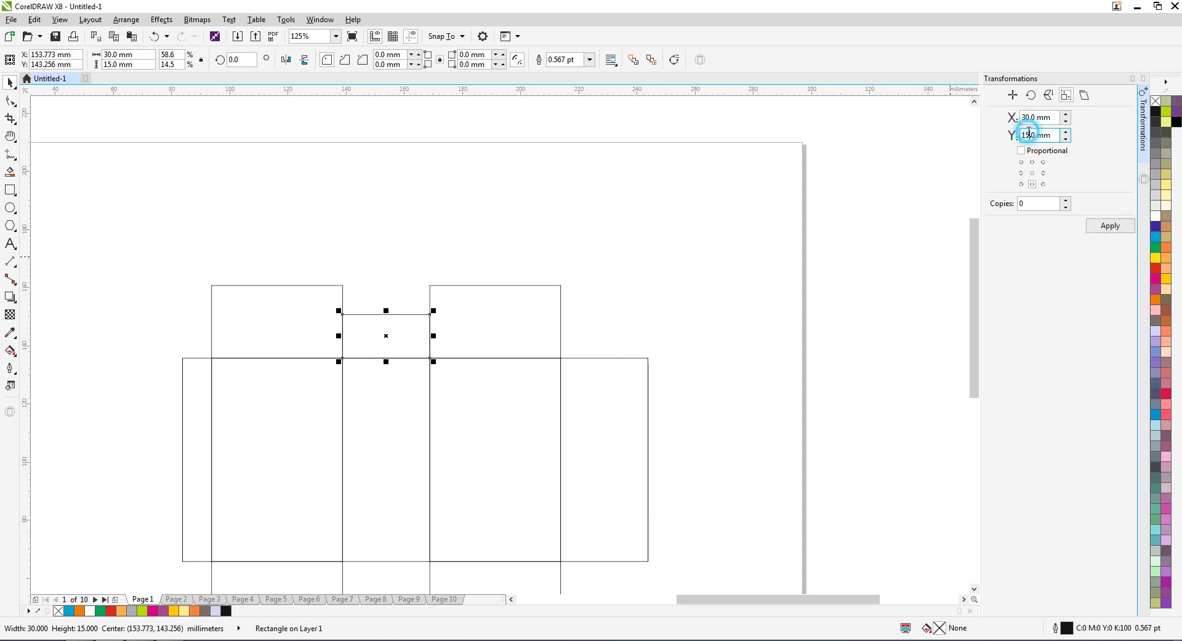
pyautogui.write('10mm')
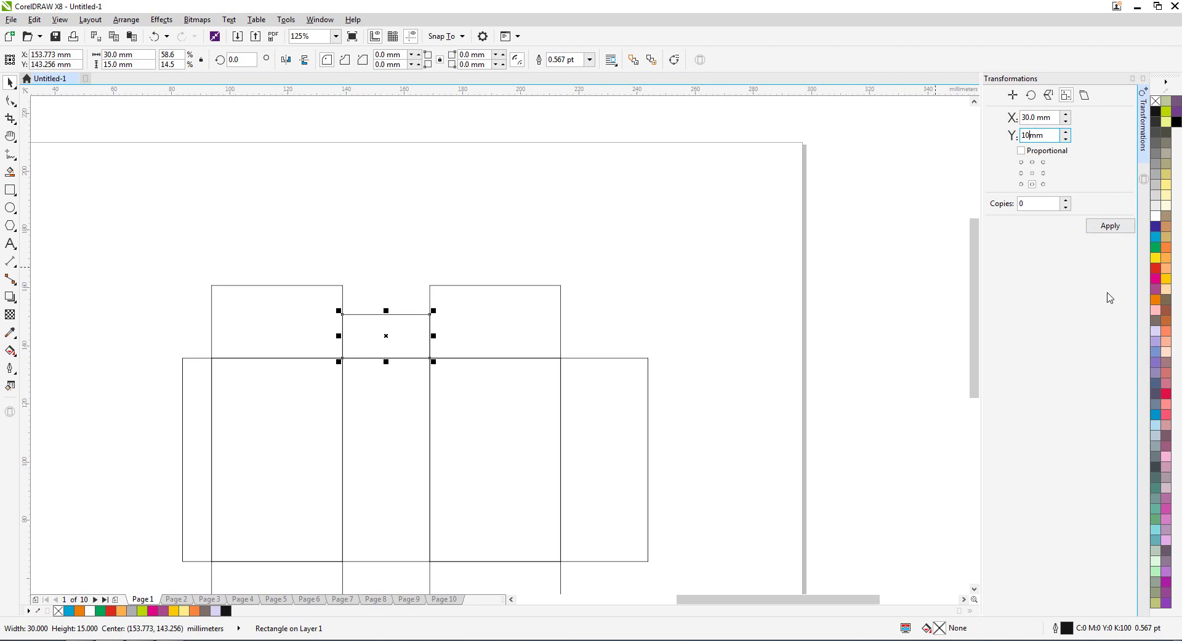
pyautogui.click(1112, 227)
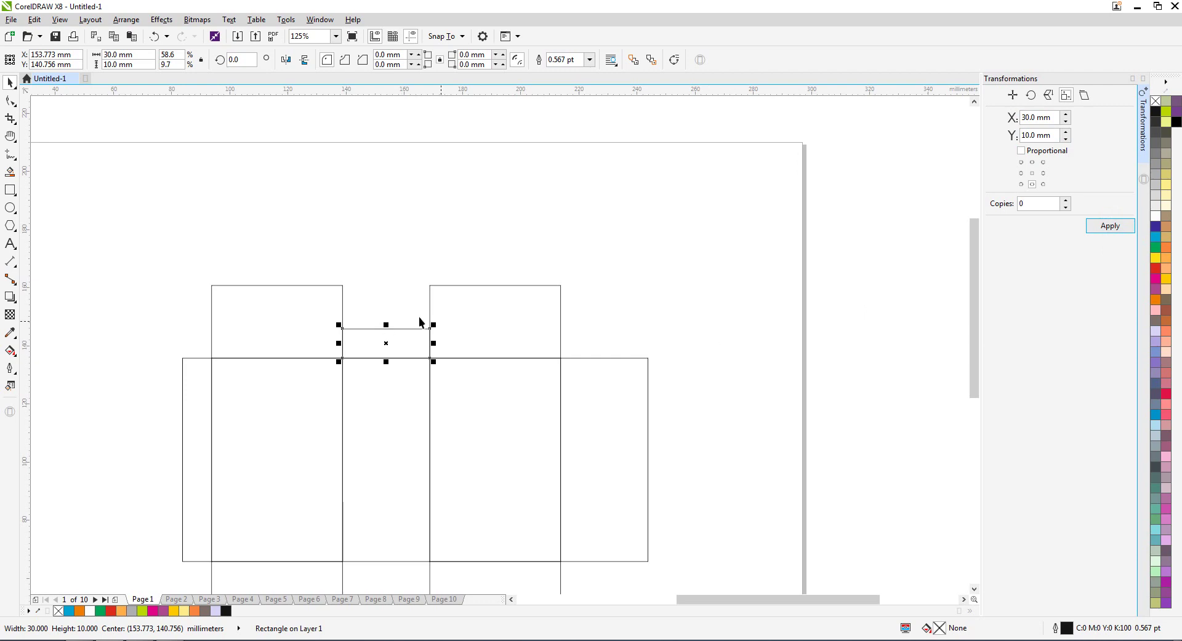
# Compare the short top flap on the first 30 mm panel with the side flaps in the Shakti box artwork.
pyautogui.press('F3')
pyautogui.scroll(2, 467, 297)
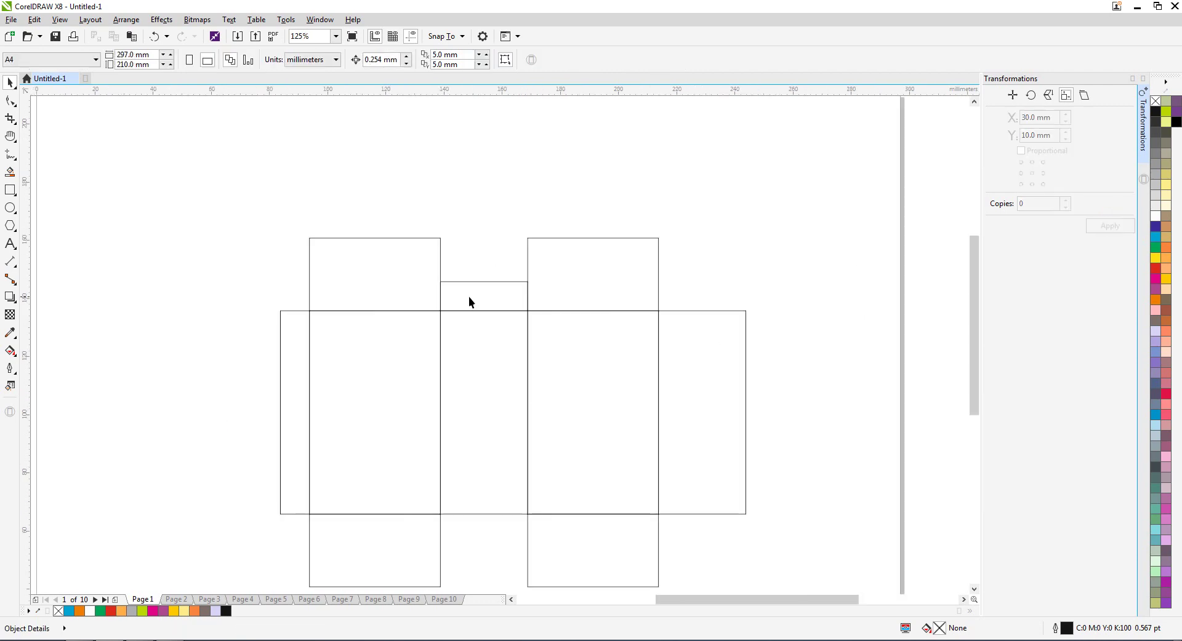
pyautogui.click(468, 296)
pyautogui.scroll(-2, 339, 308)
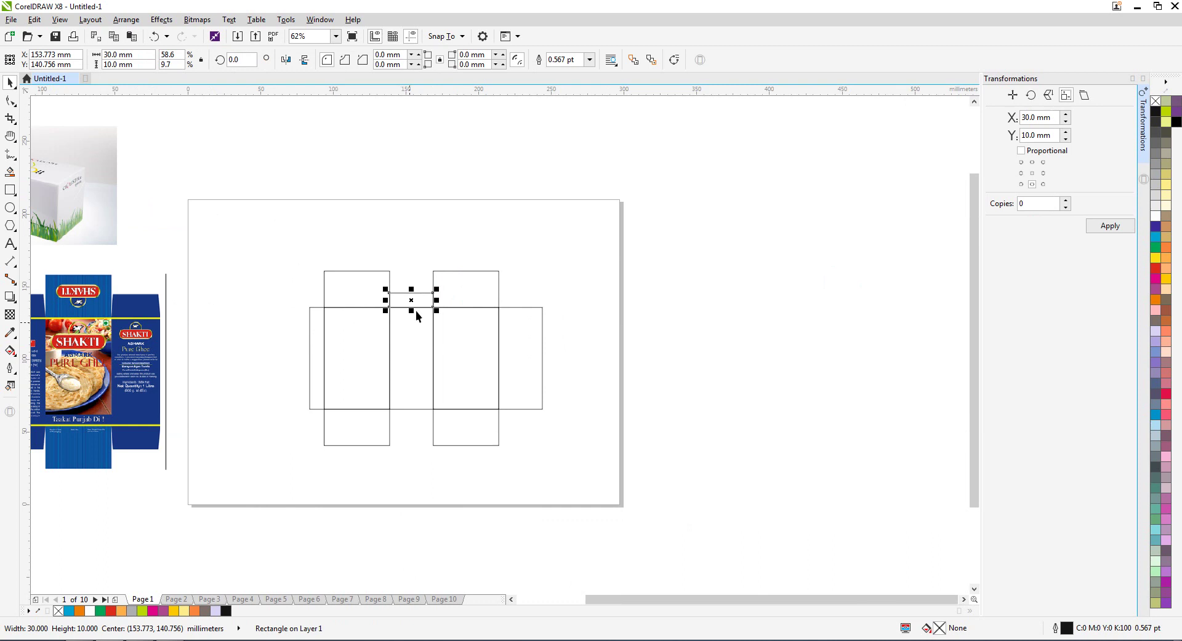
pyautogui.scroll(4, 416, 312)
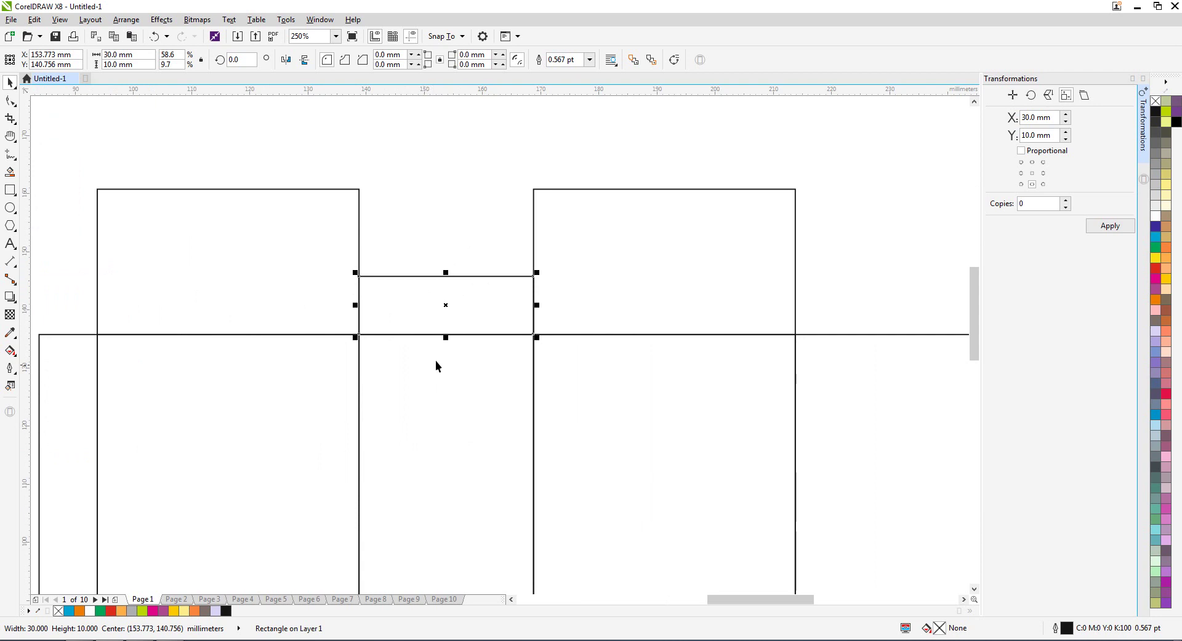
pyautogui.scroll(-2, 435, 362)
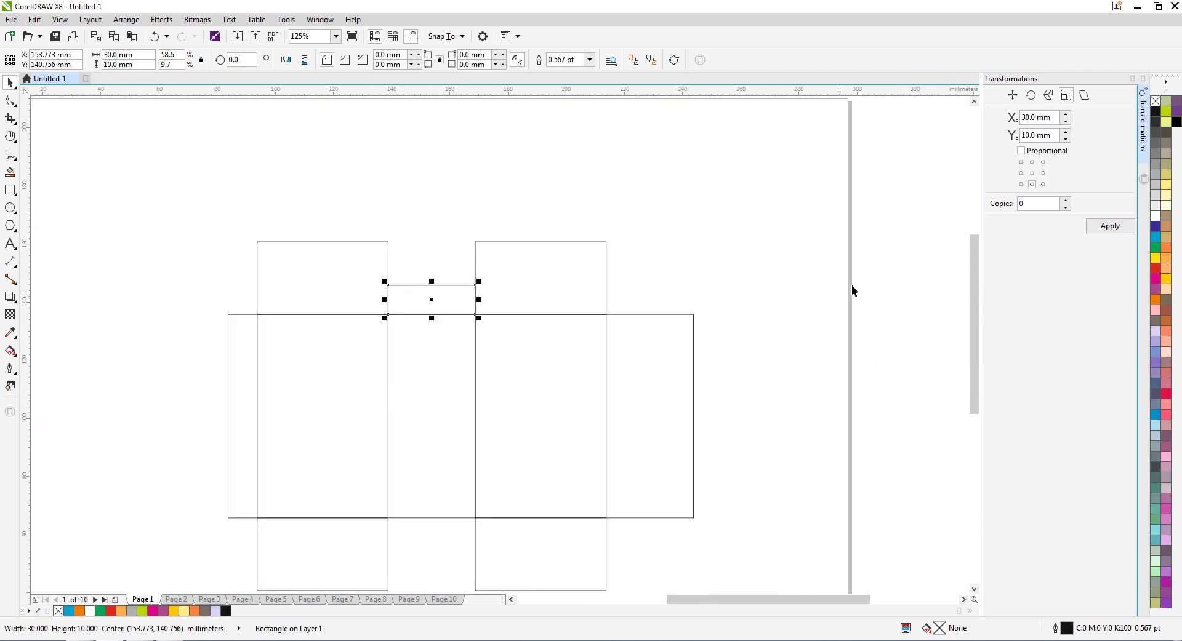
pyautogui.scroll(-2, 442, 312)
pyautogui.scroll(2, 461, 313)
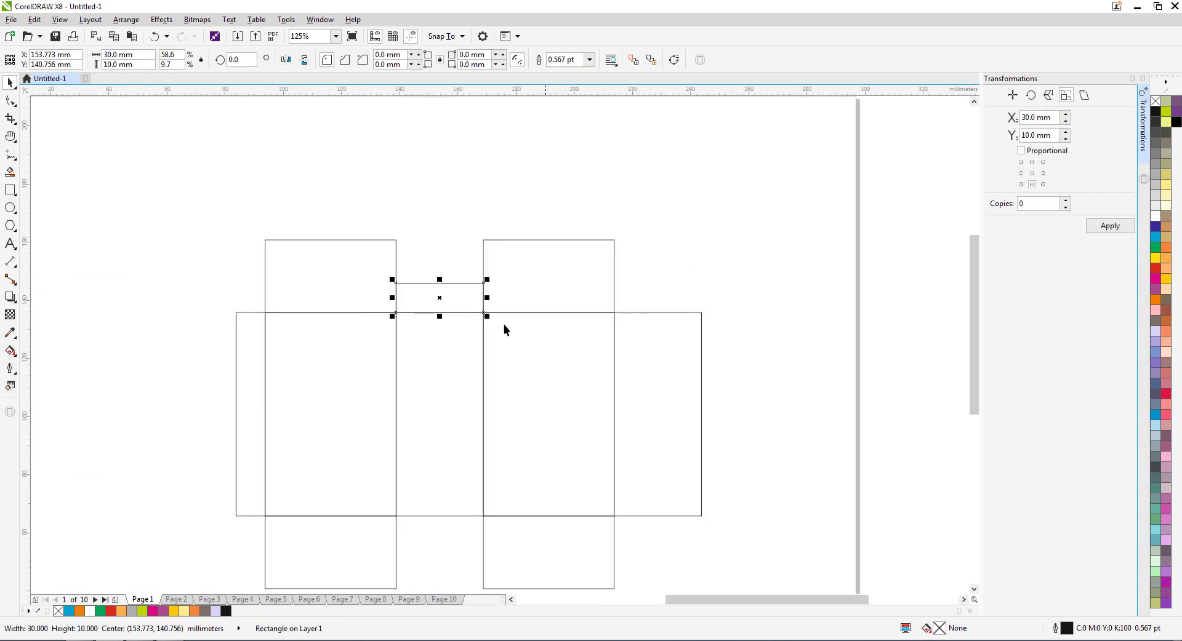
pyautogui.scroll(-4, 765, 252)
pyautogui.scroll(2, 468, 295)
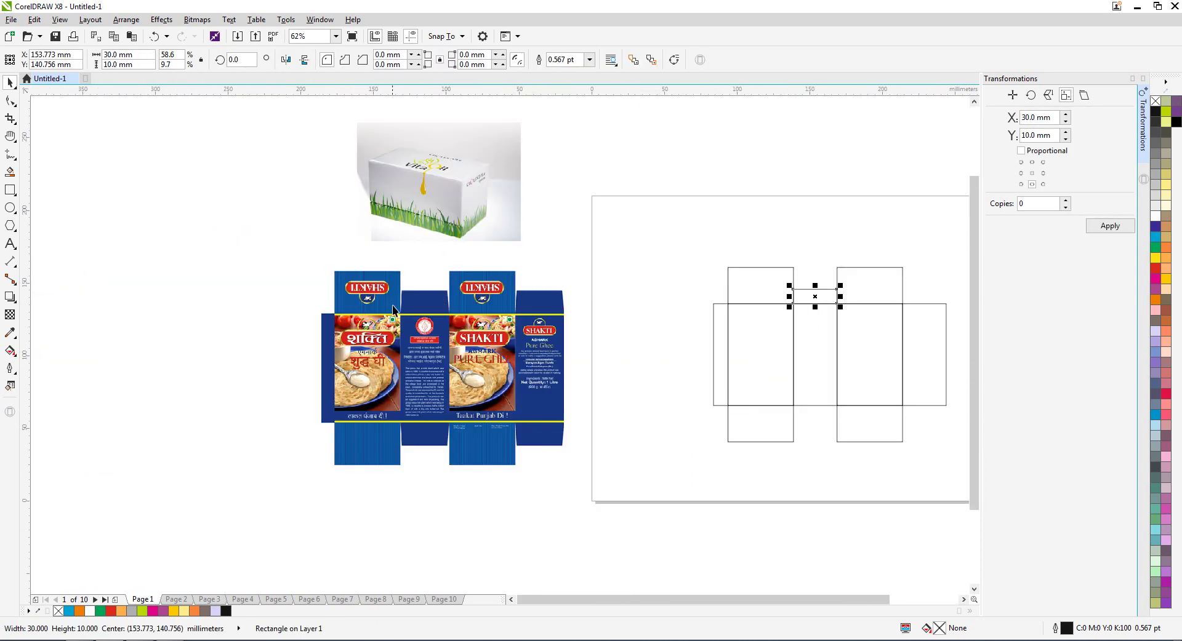
pyautogui.scroll(-2, 436, 285)
pyautogui.scroll(4, 686, 322)
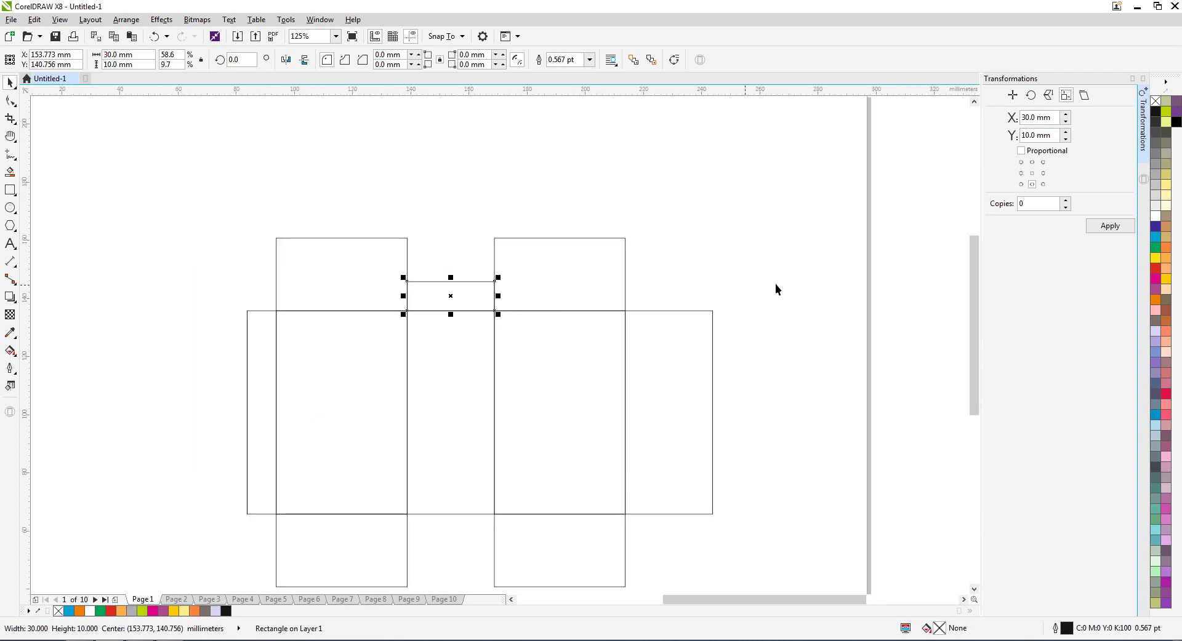
pyautogui.click(847, 258)
# Duplicate the 10 mm top flap and align the copy to the right edge of the second 30 mm panel.
pyautogui.click(479, 296)
pyautogui.keyDown('shift'); pyautogui.click(672, 344); pyautogui.keyUp('shift')
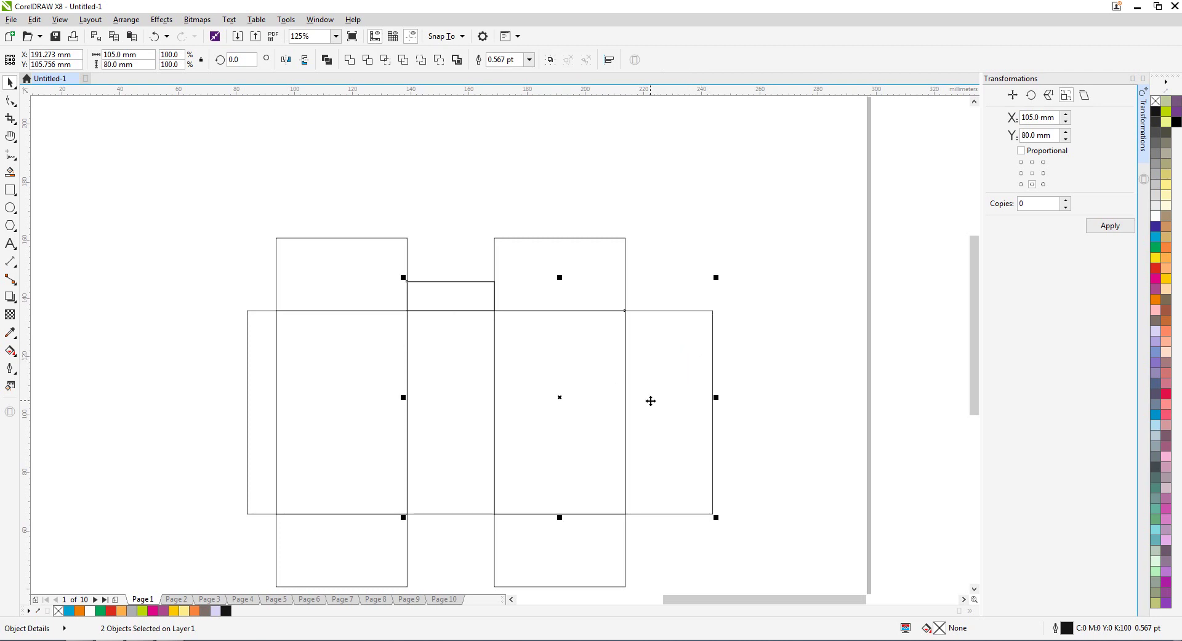
pyautogui.press('r')
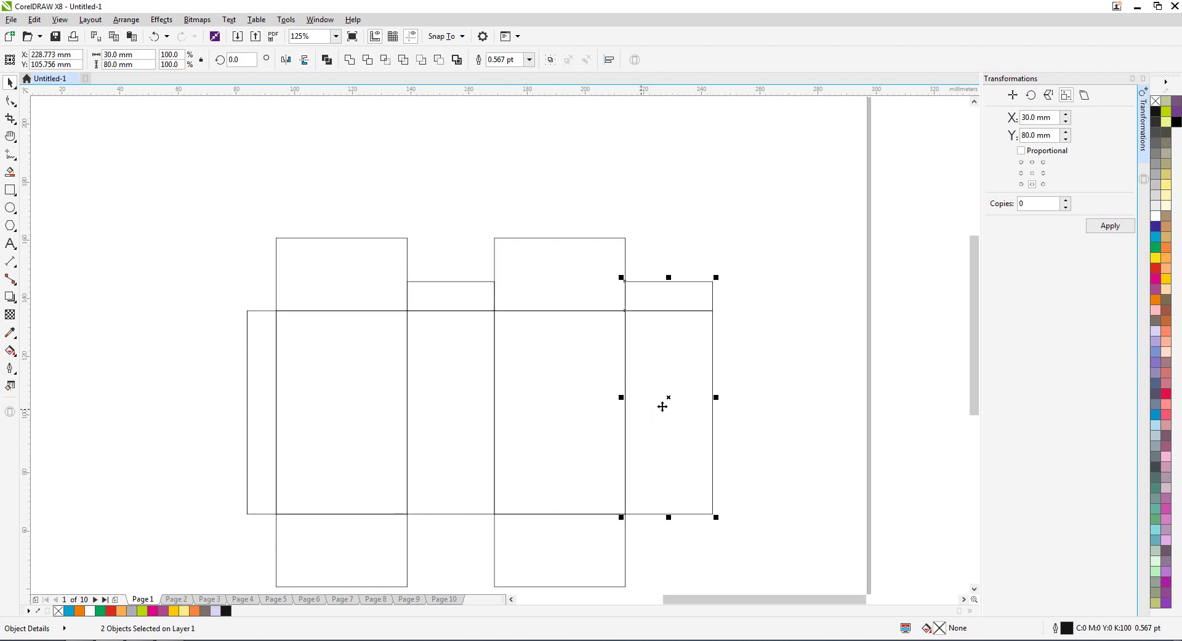
pyautogui.click(755, 348)
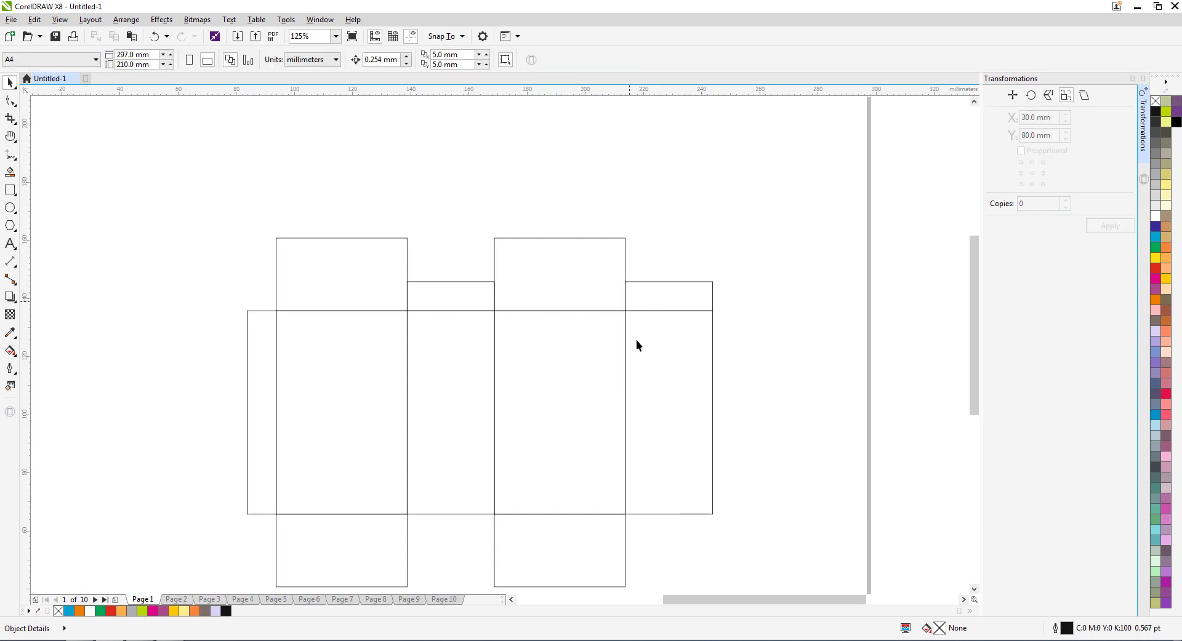
pyautogui.scroll(-3, 636, 340)
pyautogui.scroll(3, 656, 317)
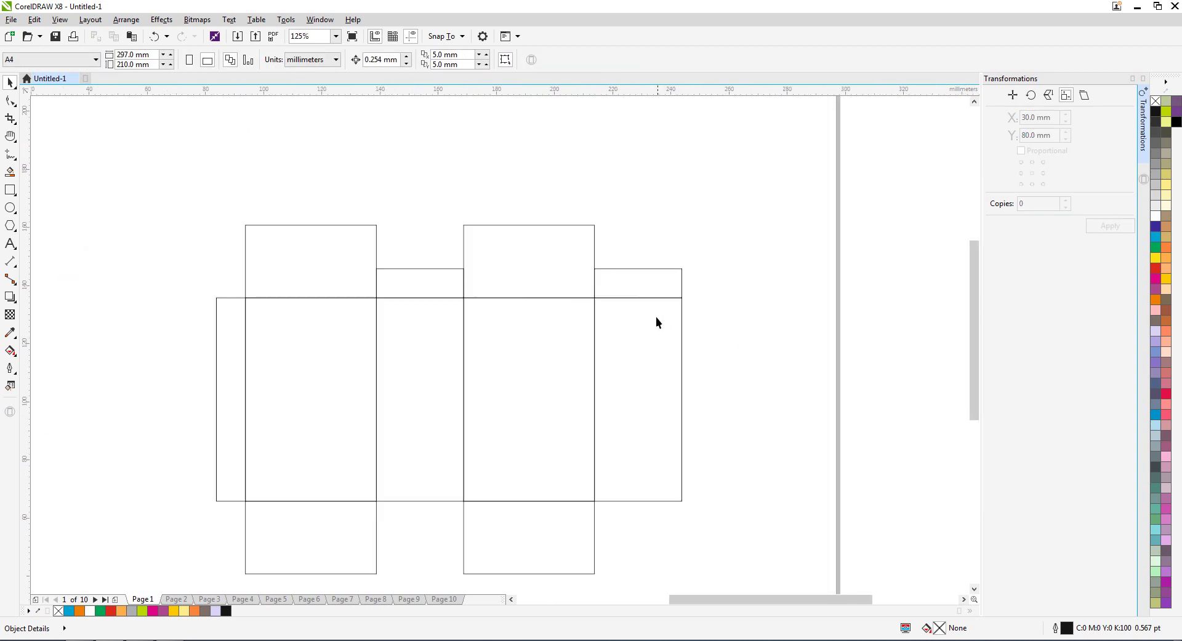
# Duplicate the top flap of the second 30 mm panel and align the copy's top edge with the second 45 mm panel's bottom flap.
pyautogui.click(638, 282)
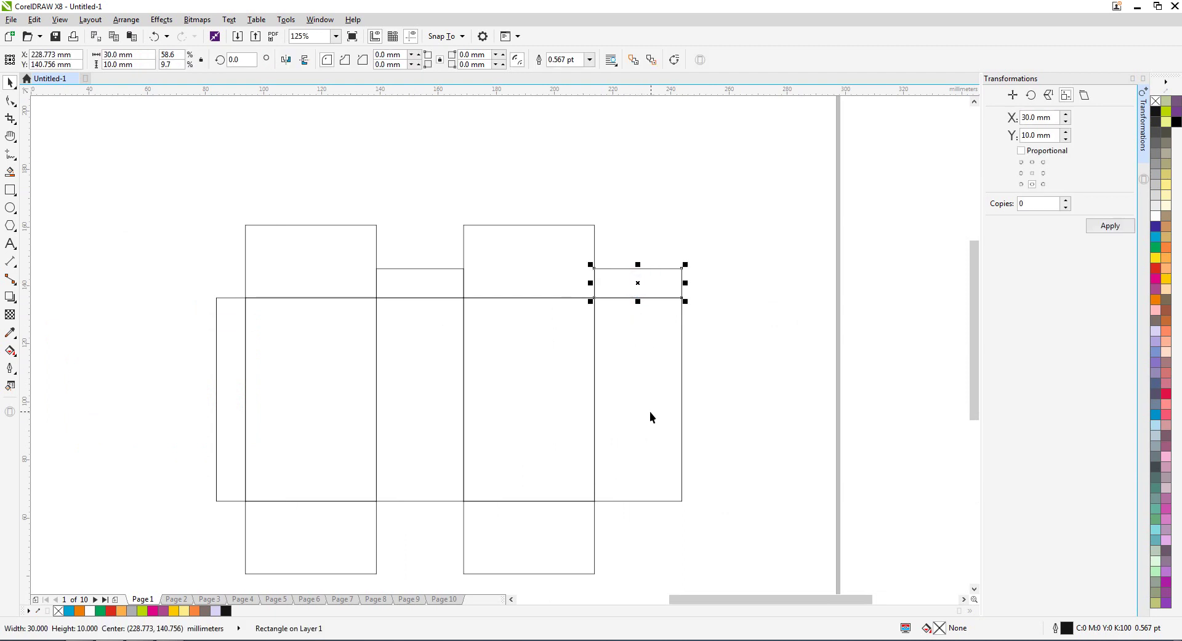
pyautogui.scroll(-2, 634, 374)
pyautogui.scroll(2, 625, 368)
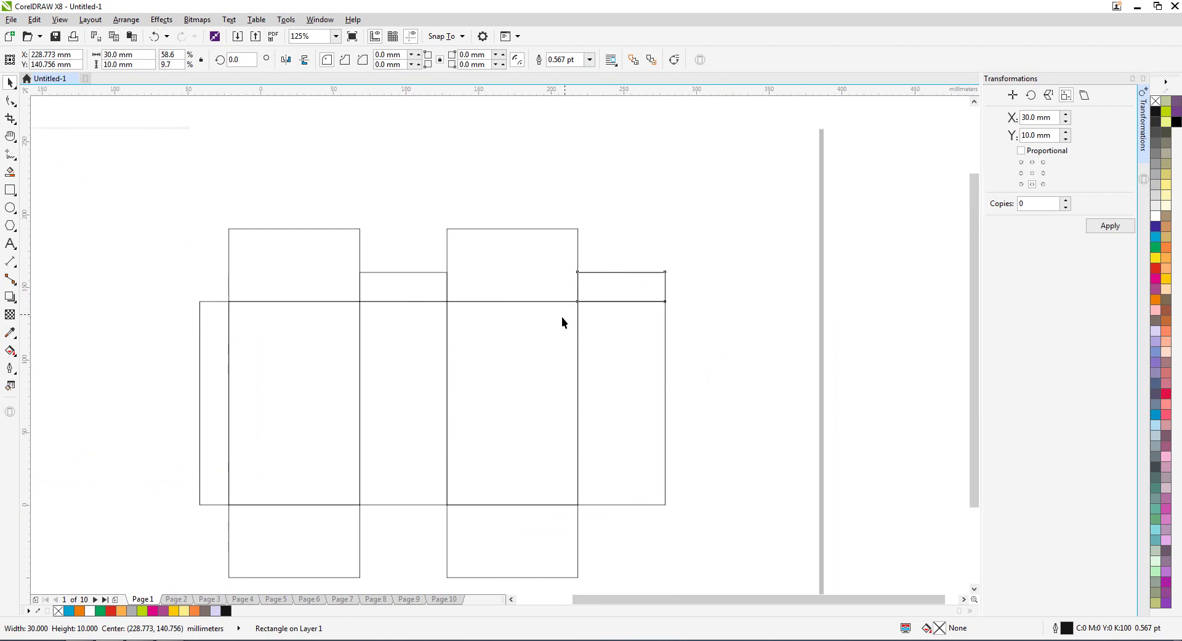
pyautogui.scroll(-2, 561, 316)
pyautogui.scroll(2, 587, 453)
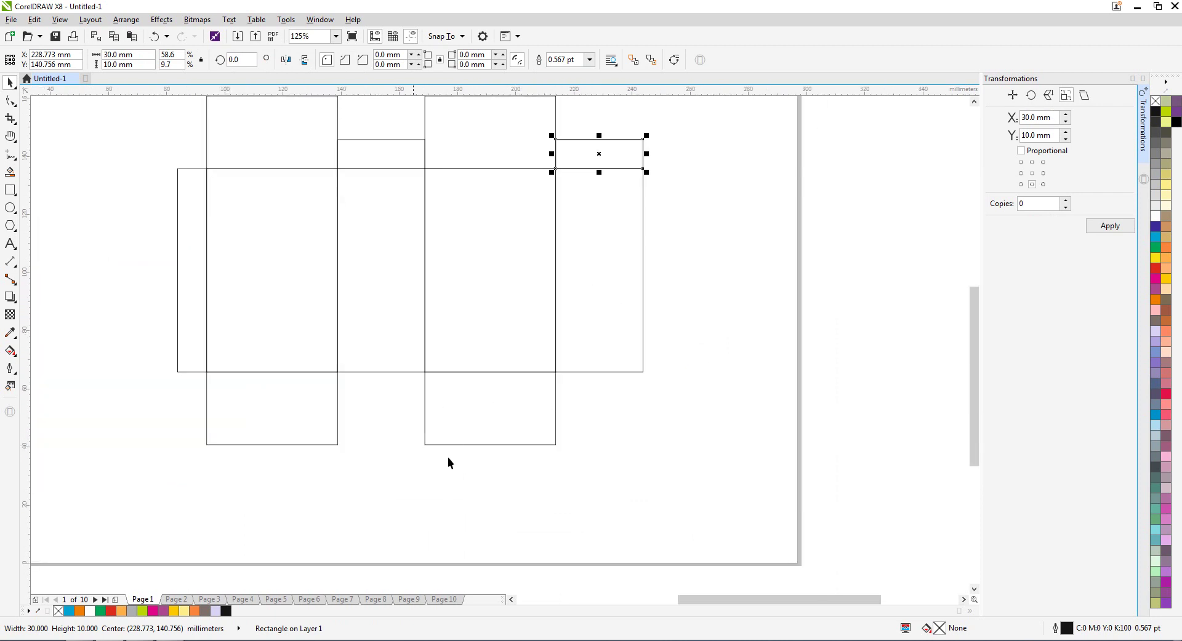
pyautogui.keyDown('shift'); pyautogui.click(511, 403); pyautogui.keyUp('shift')
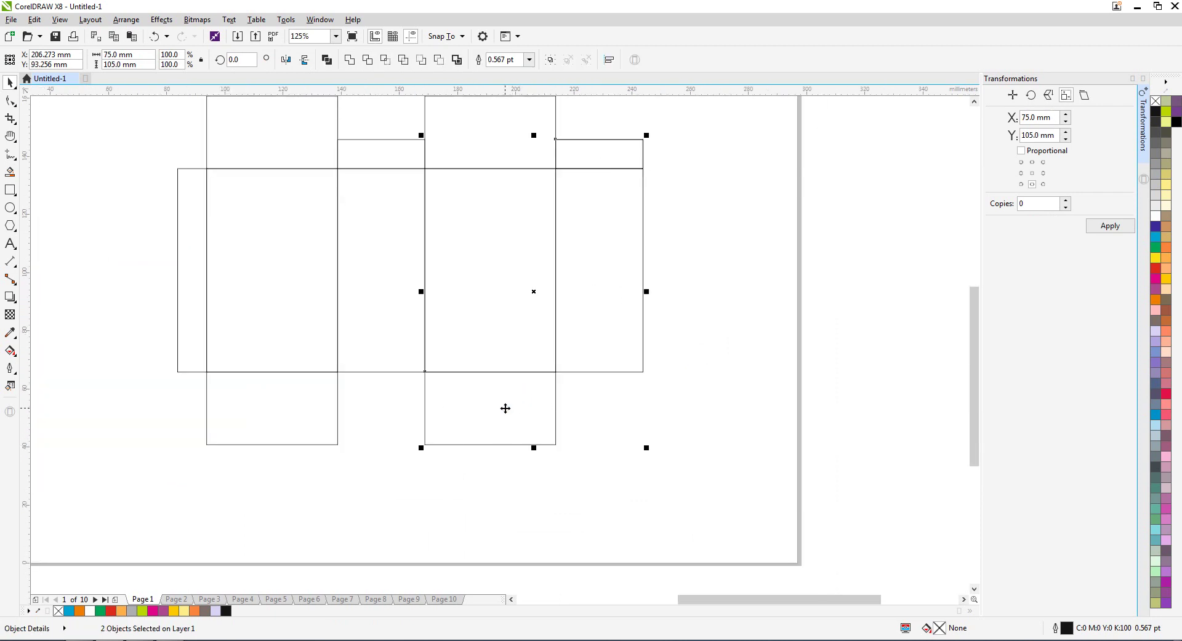
pyautogui.hotkey('ctrl', 'v')
pyautogui.click(737, 446)
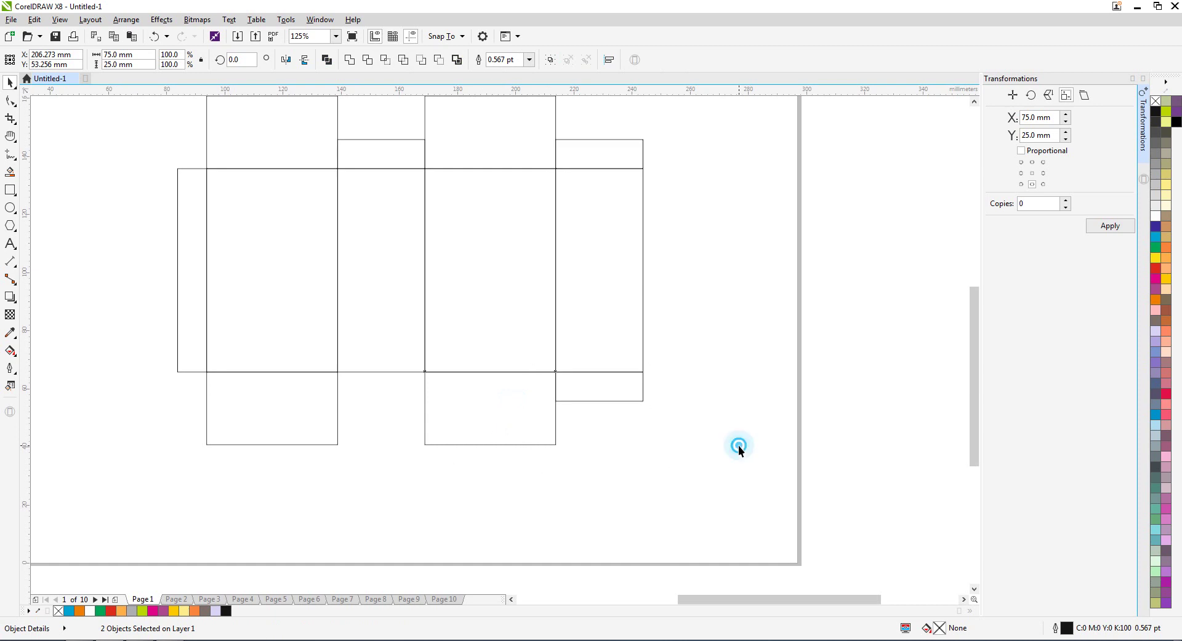
# Duplicate the bottom flap of the second 30 mm panel and centre the copy horizontally under the first 30 mm panel.
pyautogui.click(602, 391)
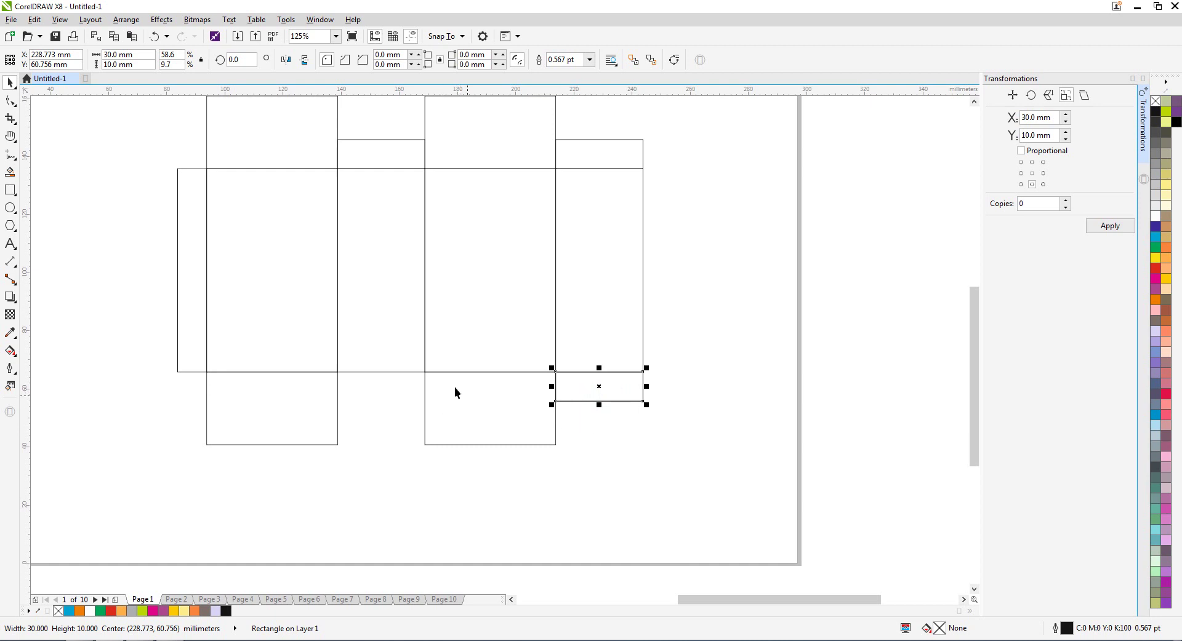
pyautogui.keyDown('shift'); pyautogui.click(380, 320); pyautogui.keyUp('shift')
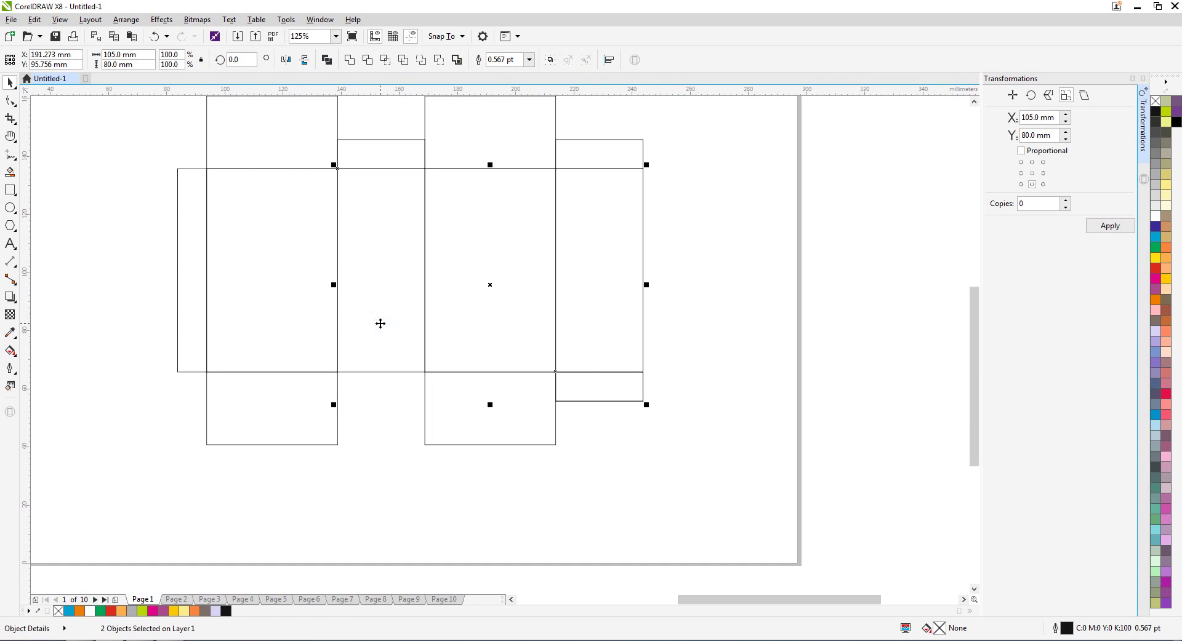
pyautogui.press('c')
pyautogui.click(721, 473)
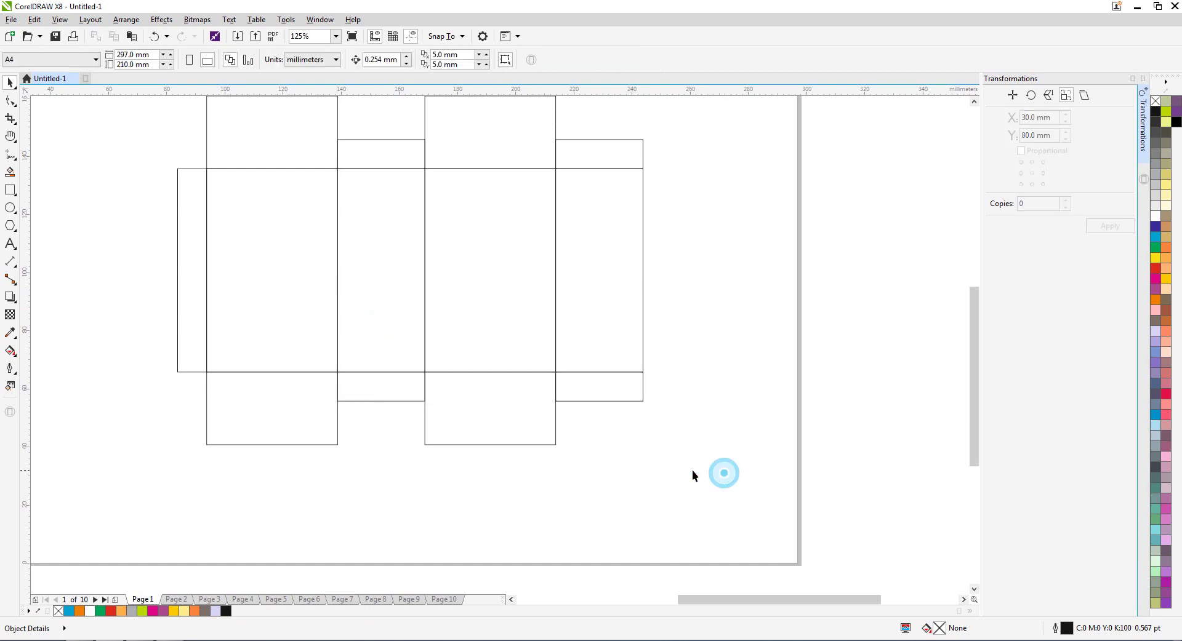
pyautogui.scroll(-2, 631, 473)
pyautogui.scroll(2, 490, 443)
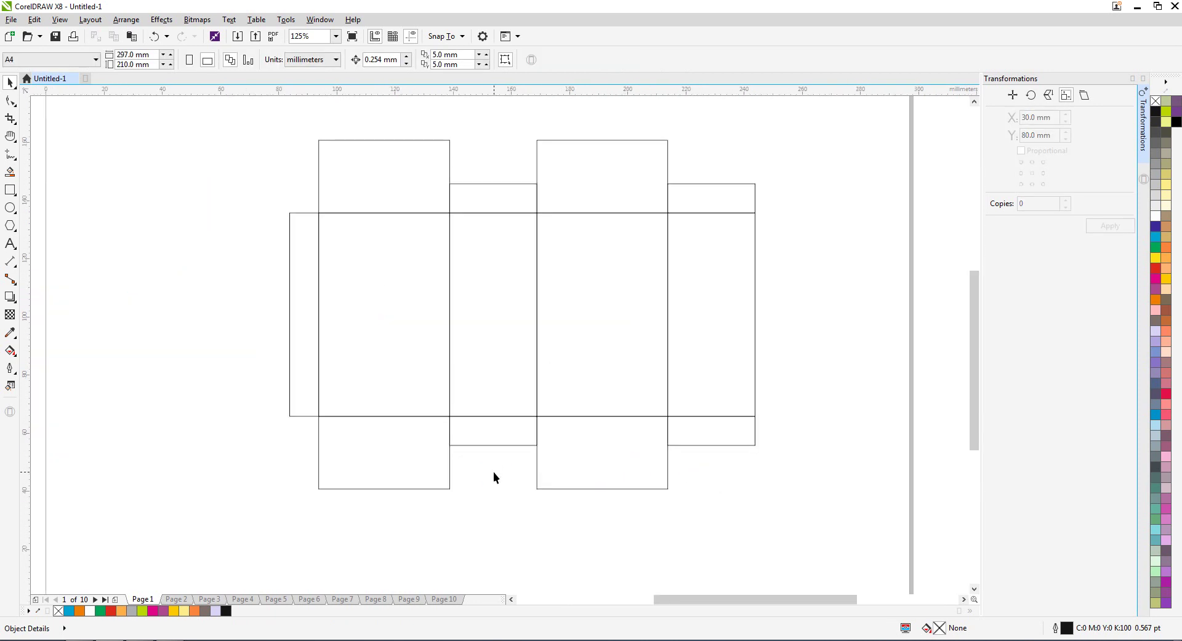
# Fill both 45 mm main panels with dark blue-violet.
pyautogui.scroll(-2, 496, 408)
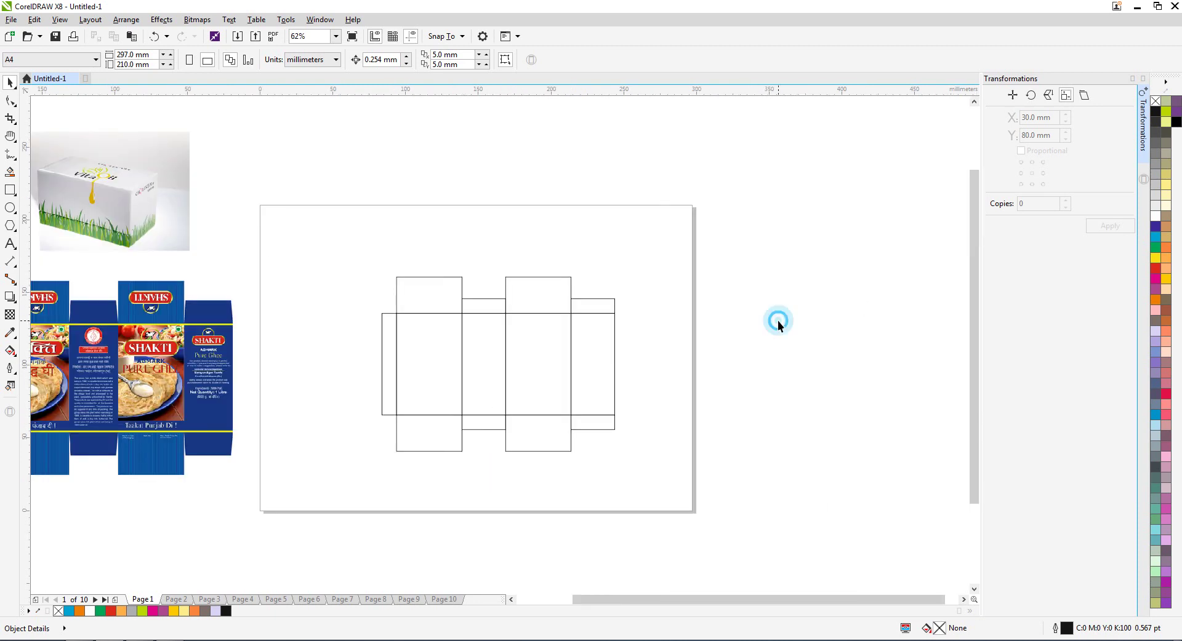
pyautogui.click(424, 342)
pyautogui.keyDown('shift'); pyautogui.click(531, 349); pyautogui.keyUp('shift')
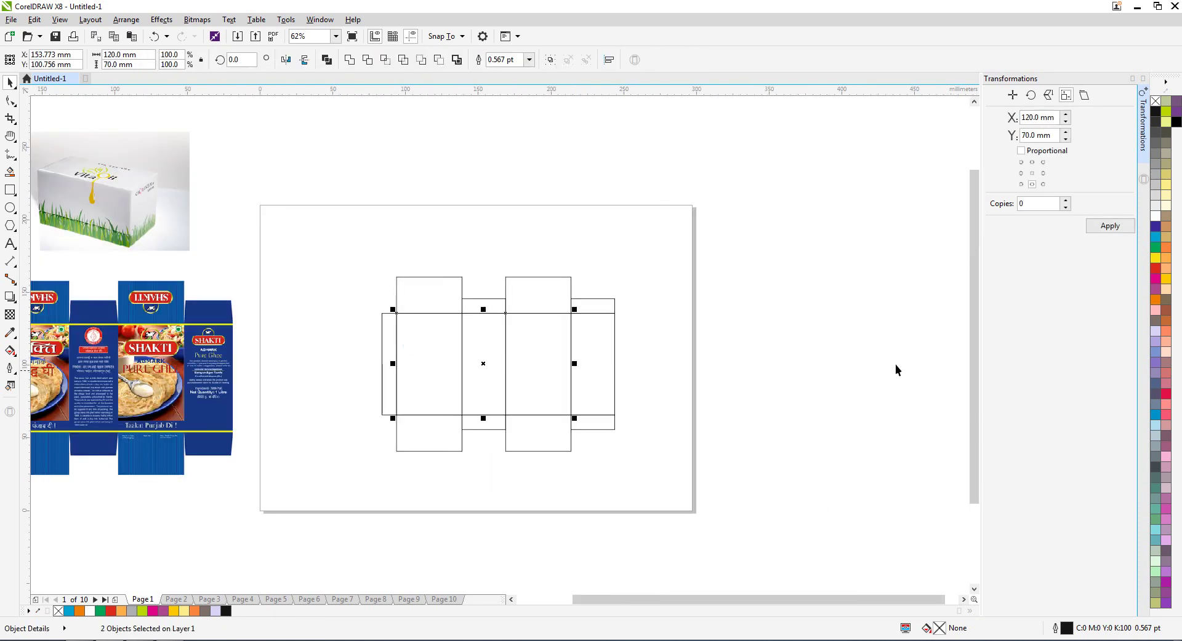
pyautogui.click(1155, 227)
pyautogui.click(908, 330)
pyautogui.scroll(-1, 92, 381)
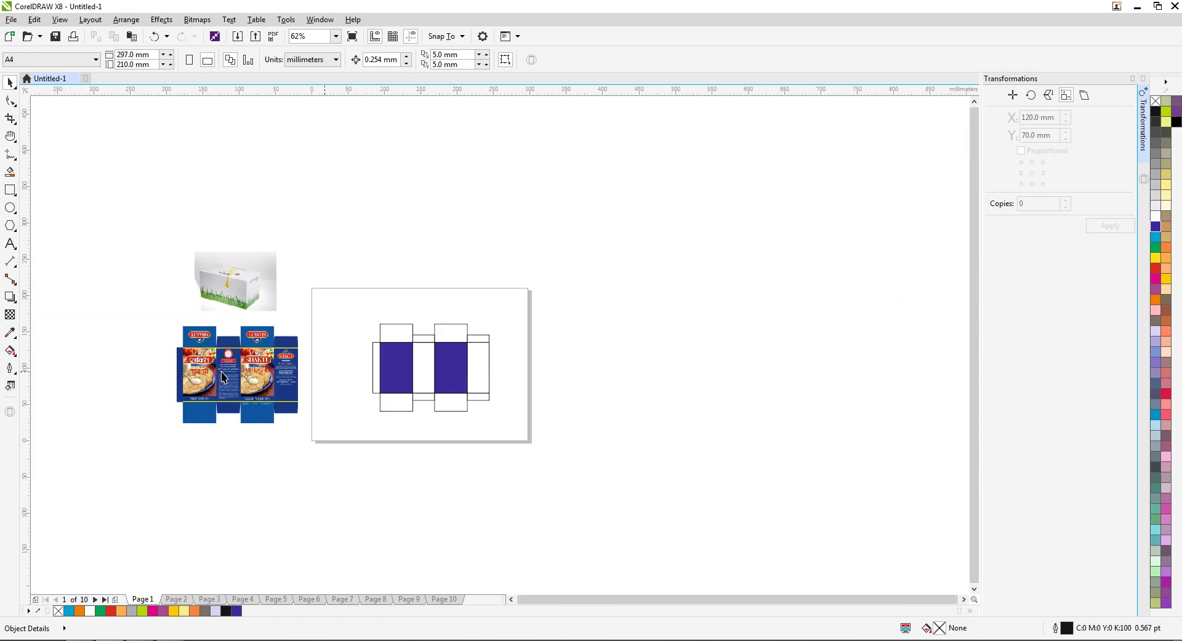
# Change the fill of both 45 mm main panels to orange (C:0 M:60 Y:100 K:0).
pyautogui.scroll(1, 213, 376)
pyautogui.click(203, 372)
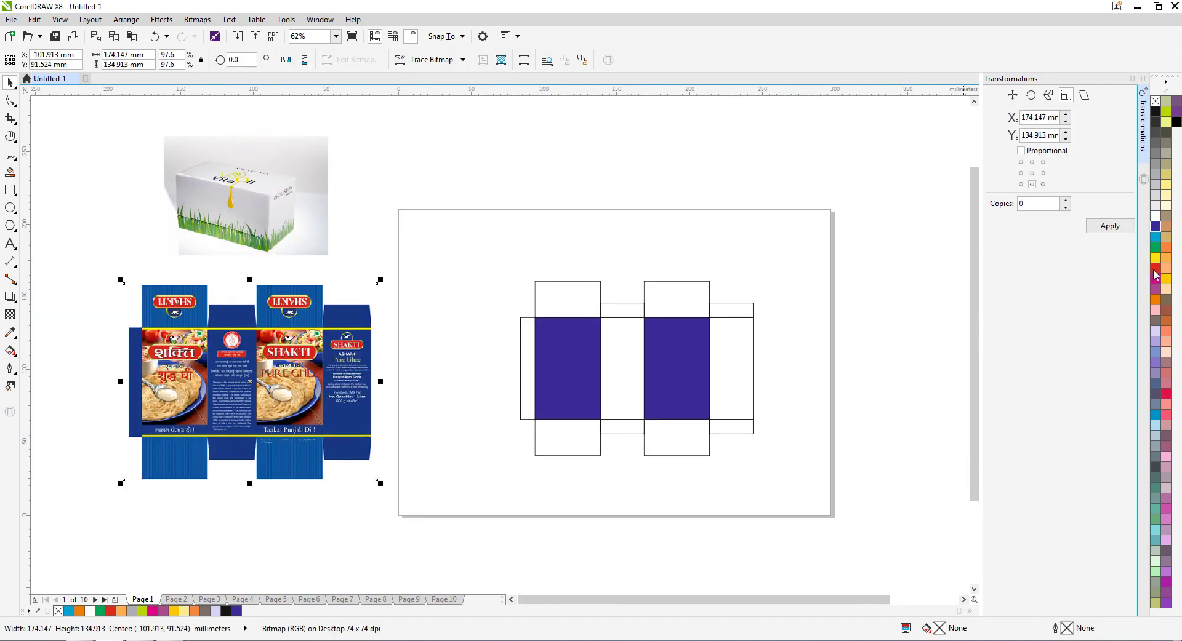
pyautogui.click(574, 366)
pyautogui.keyDown('shift'); pyautogui.click(678, 352); pyautogui.keyUp('shift')
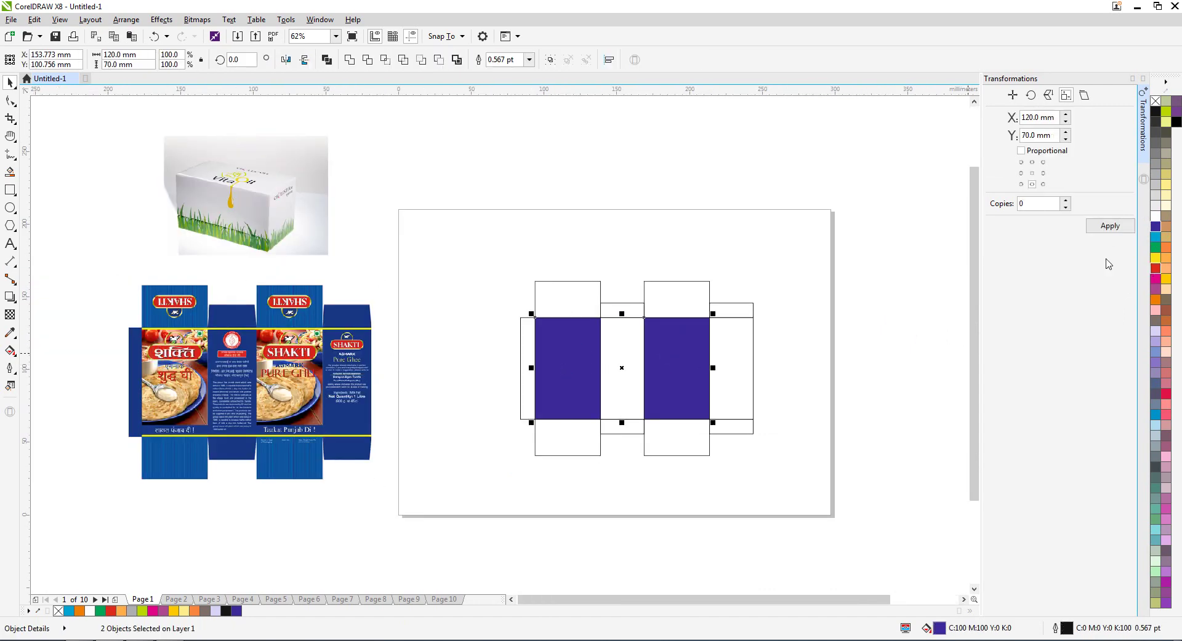
pyautogui.click(1155, 300)
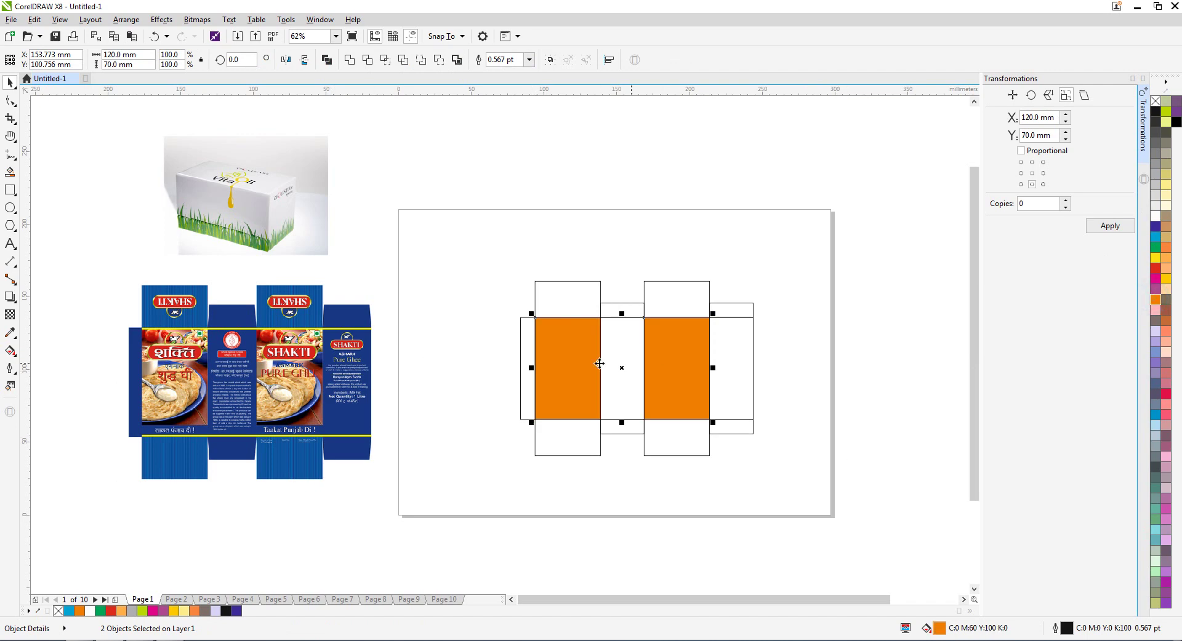
pyautogui.hscroll(1, 754, 401)
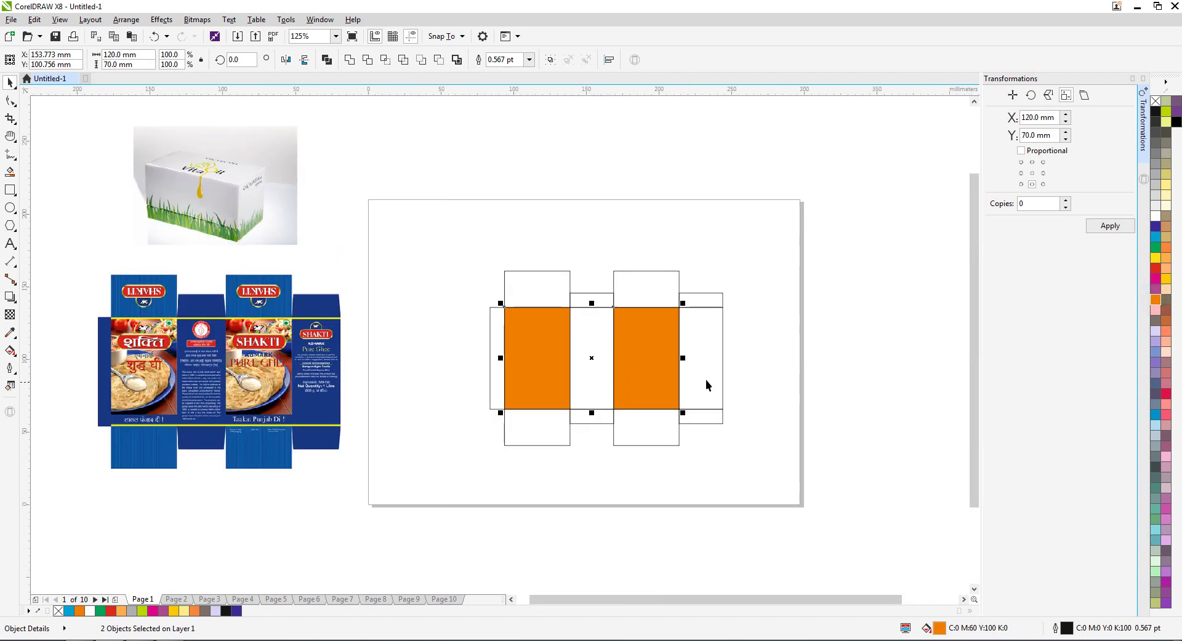
pyautogui.click(781, 334)
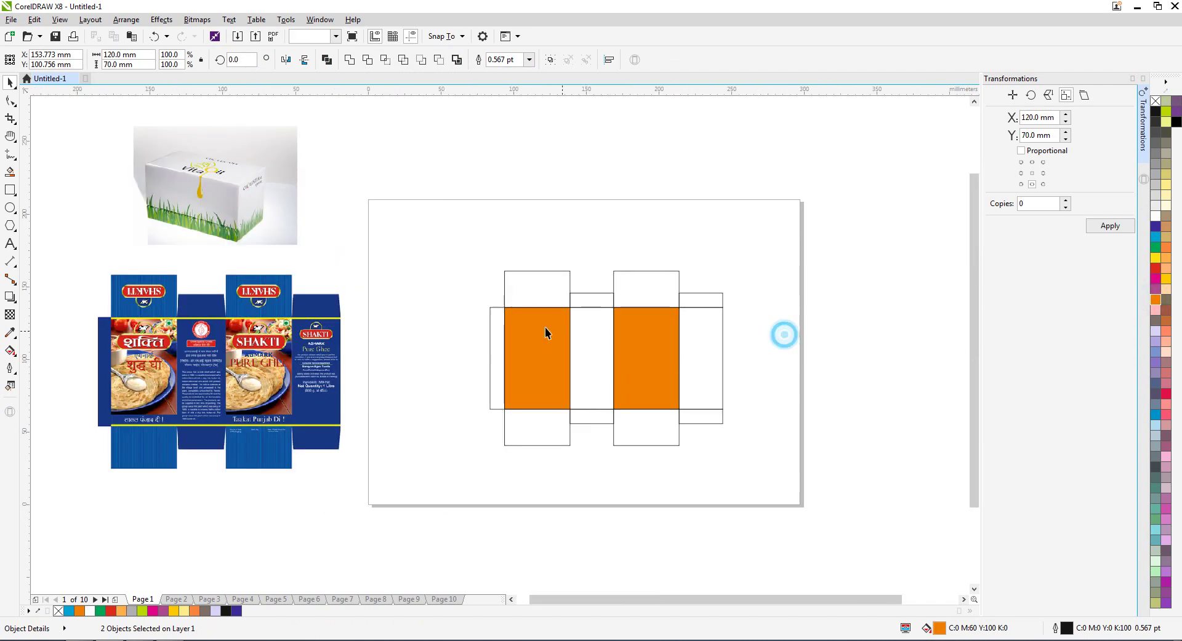
# Examine the carton's main panels, side panels, glue flap and end flaps by selecting them individually.
pyautogui.click(546, 296)
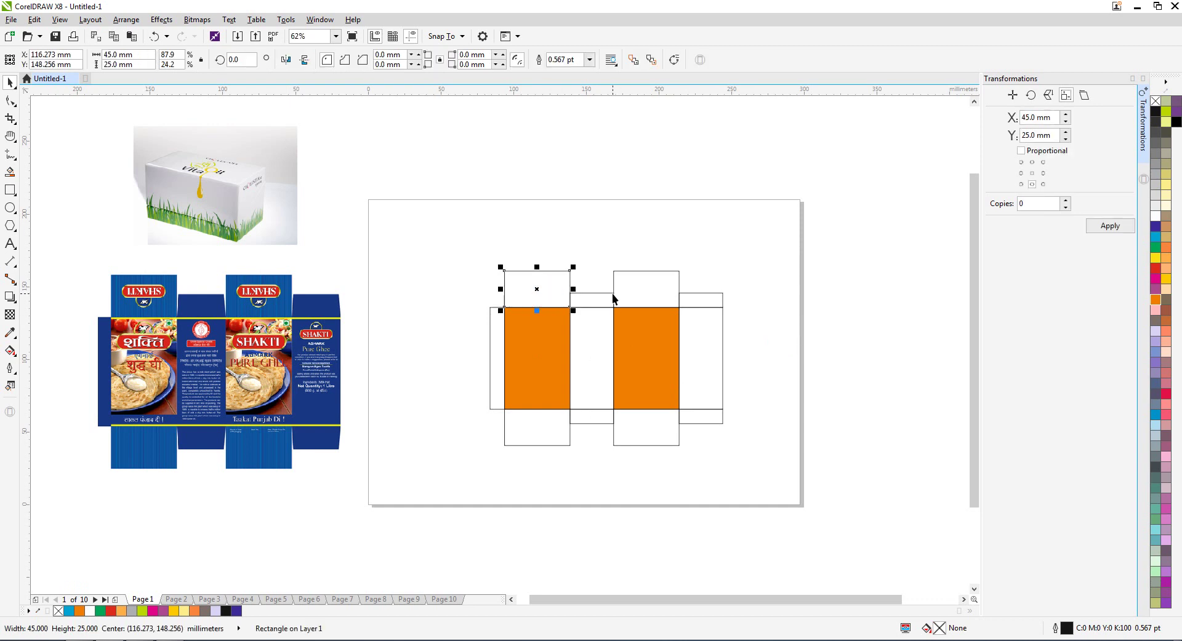
pyautogui.click(636, 286)
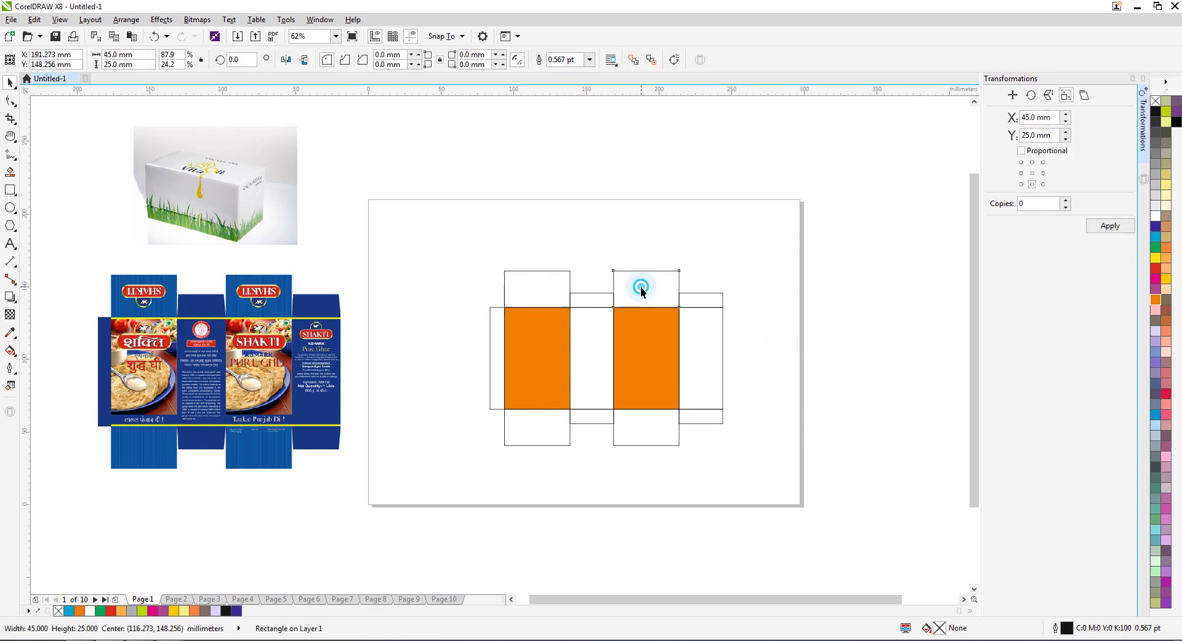
pyautogui.click(639, 430)
pyautogui.click(562, 424)
pyautogui.click(596, 360)
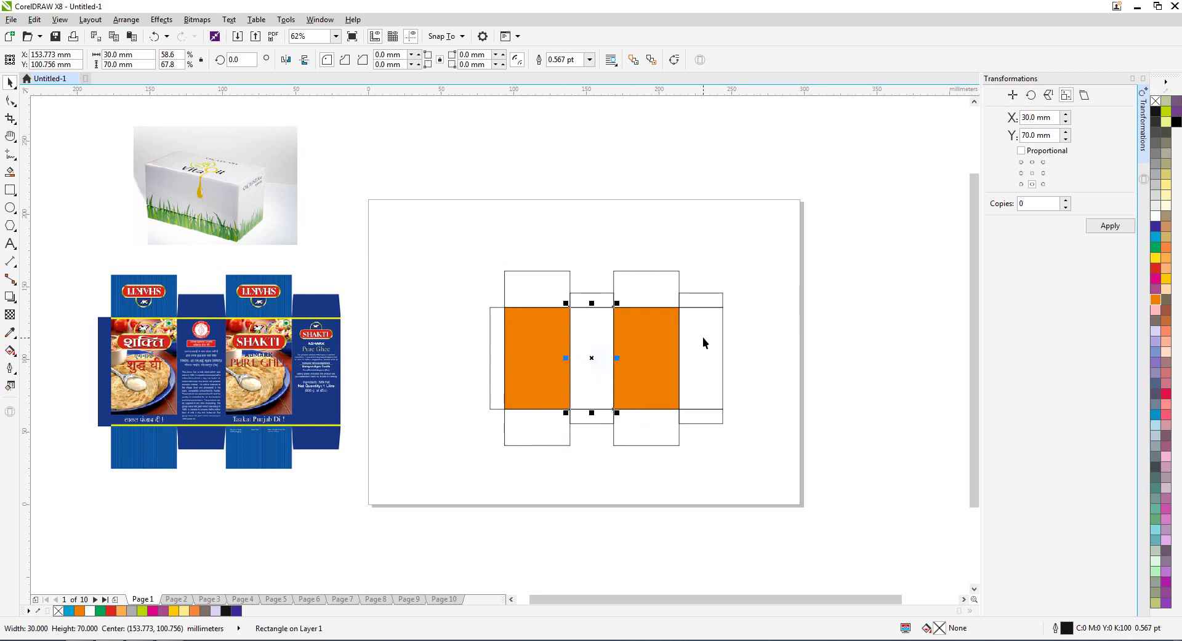
pyautogui.click(701, 338)
pyautogui.click(575, 345)
pyautogui.click(546, 349)
pyautogui.click(621, 344)
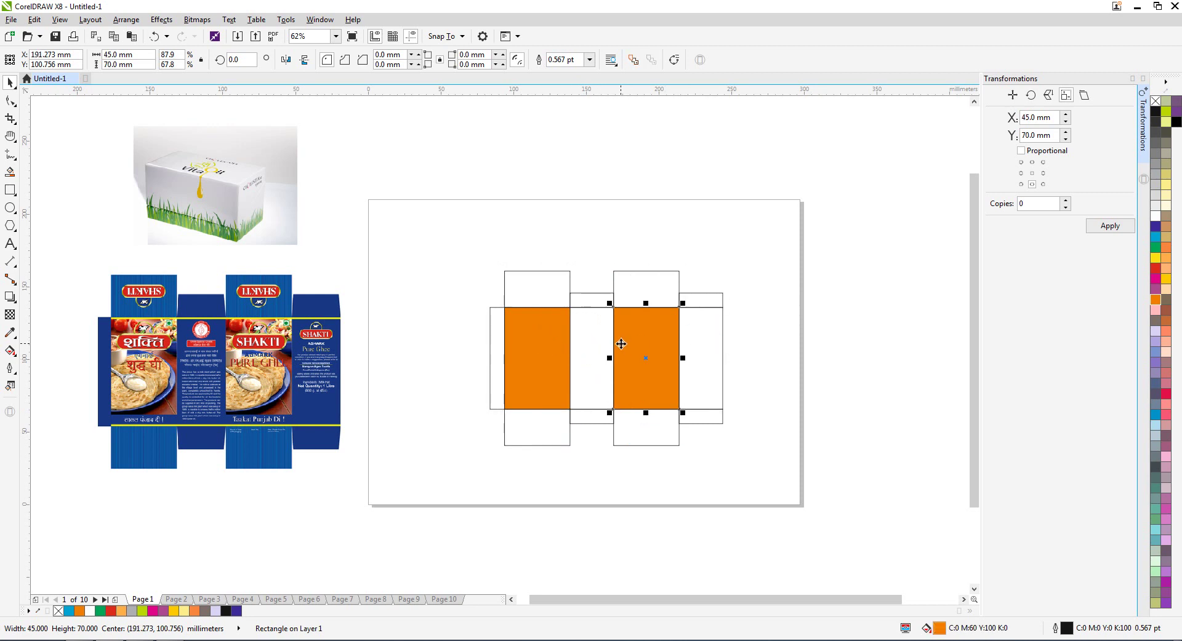
pyautogui.click(493, 339)
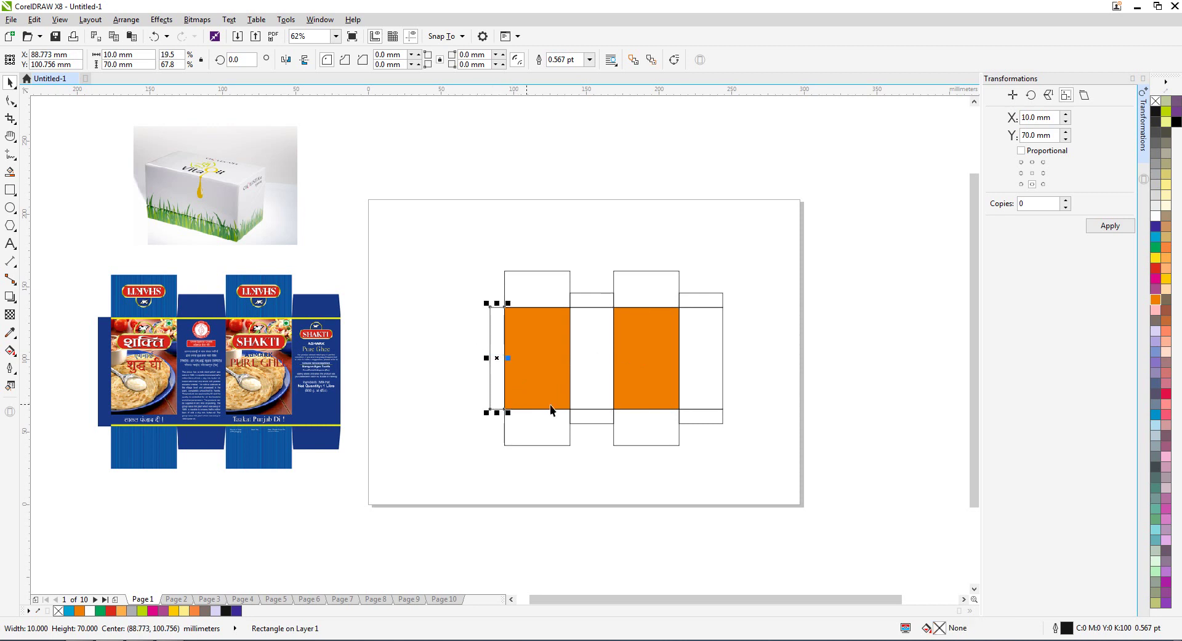
pyautogui.click(585, 421)
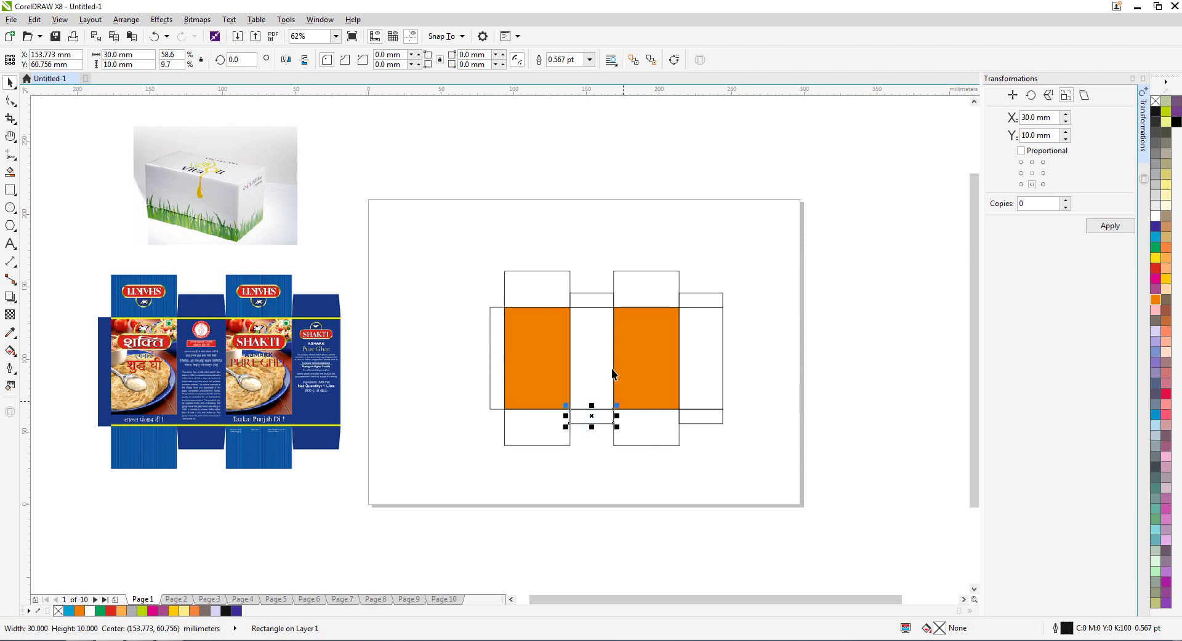
pyautogui.click(464, 490)
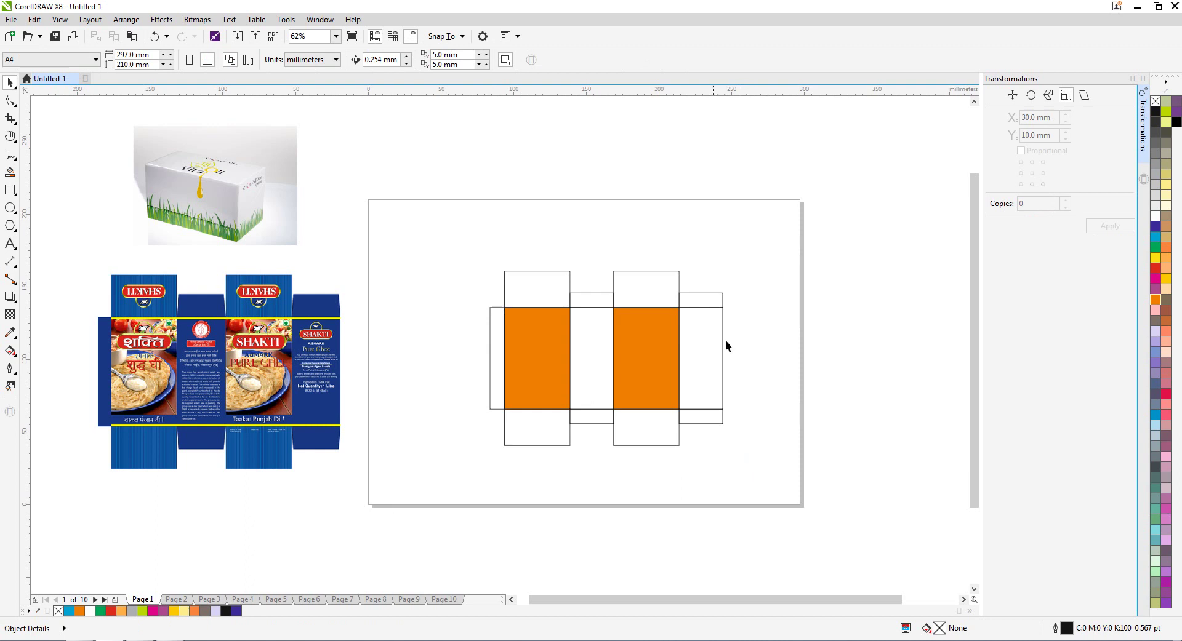
# Move the whole carton layout about 19 mm left and 4 mm up, towards the page centre.
pyautogui.moveTo(475, 184); pyautogui.dragTo(866, 501)
pyautogui.moveTo(652, 354); pyautogui.dragTo(626, 347)
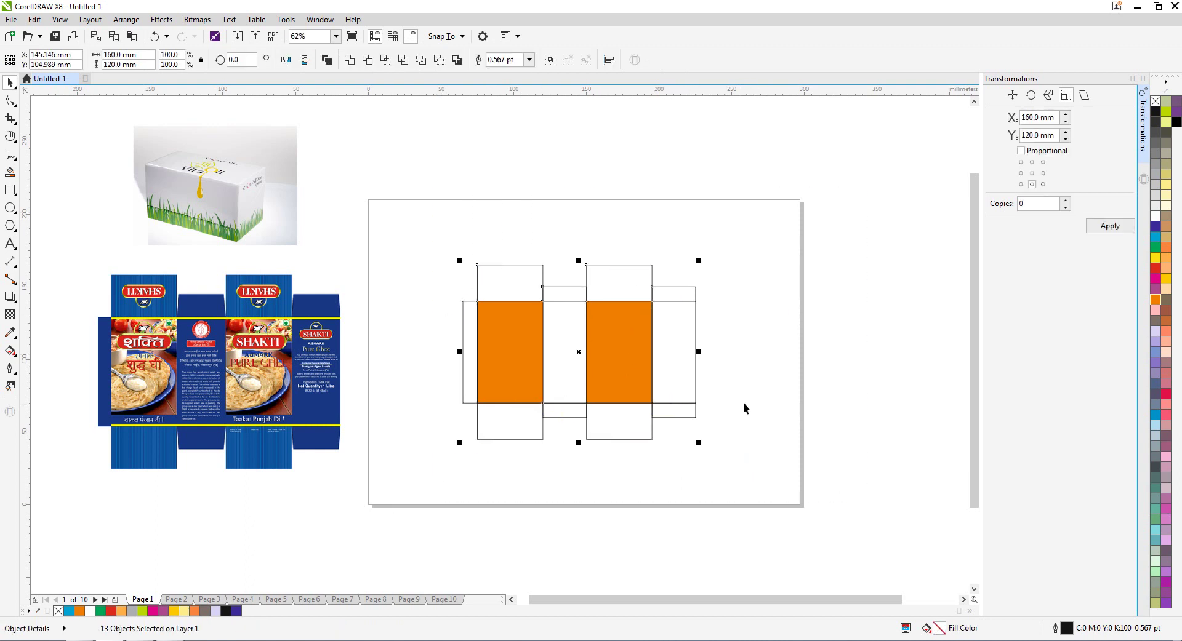
pyautogui.click(781, 403)
# Try a pale yellow fill (C:0 M:0 Y:60 K:0) without outlines on all carton pieces, and undo both changes.
pyautogui.scroll(2, 654, 349)
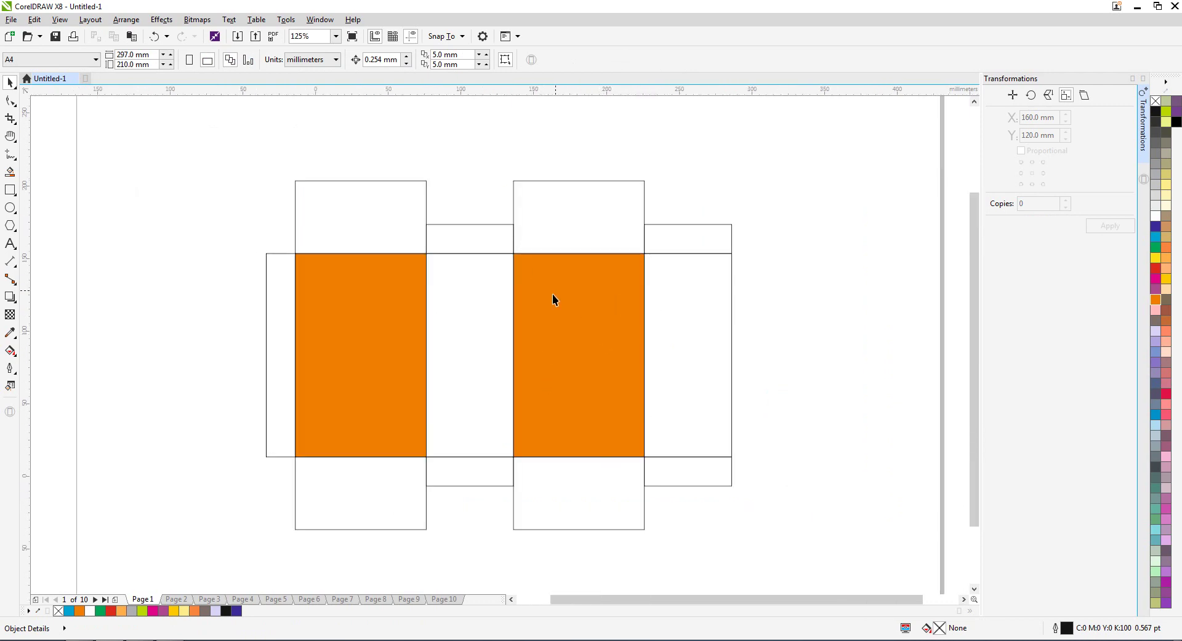
pyautogui.scroll(-2, 552, 295)
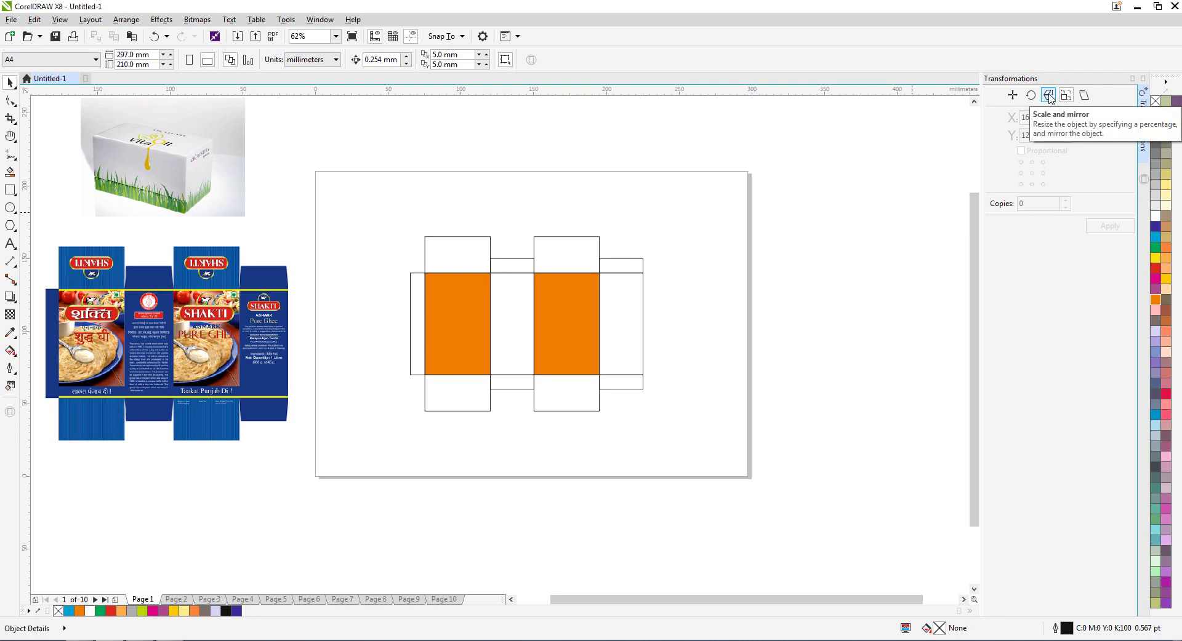
pyautogui.scroll(1, 615, 241)
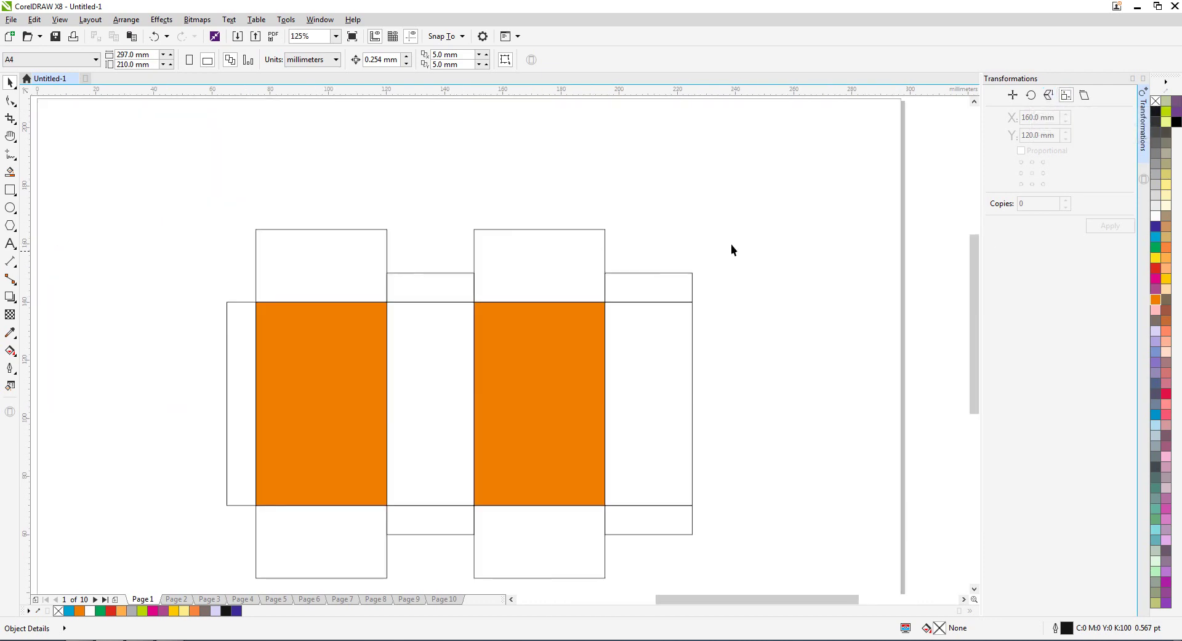
pyautogui.scroll(-1, 556, 202)
pyautogui.moveTo(718, 164); pyautogui.dragTo(356, 449)
pyautogui.scroll(1, 454, 206)
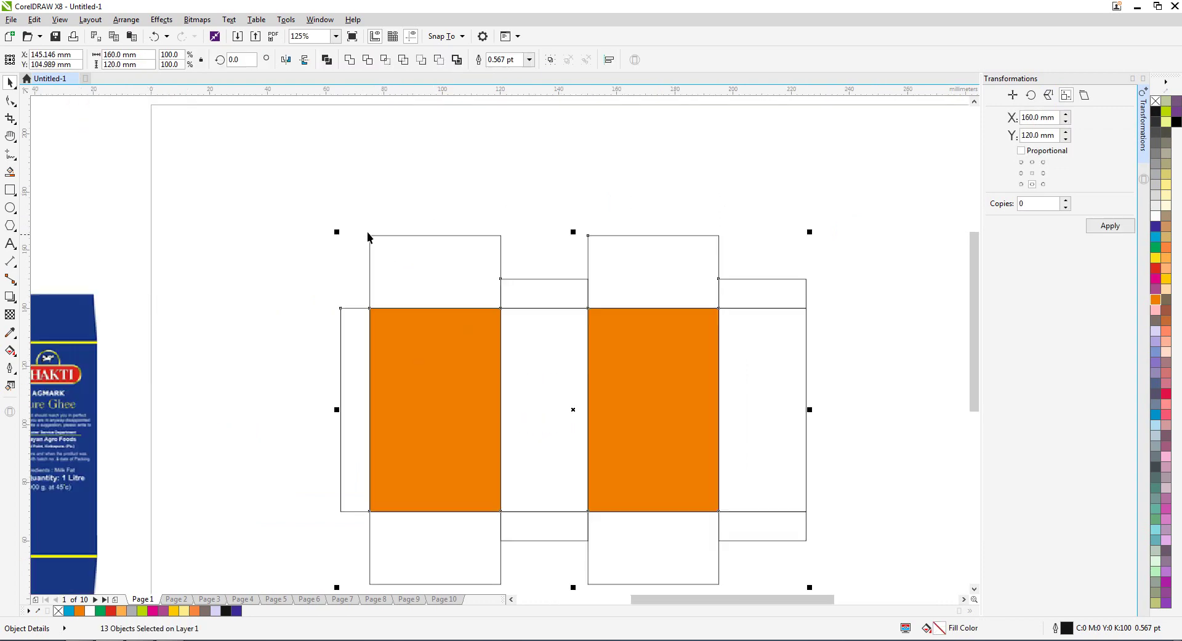
pyautogui.scroll(-1, 399, 269)
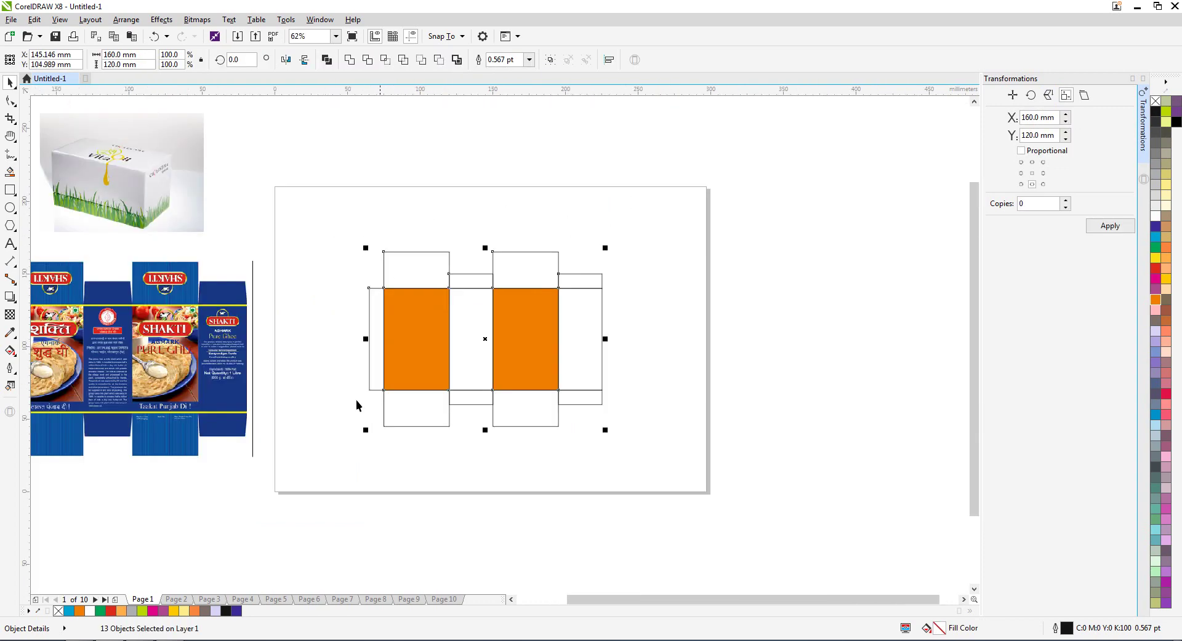
pyautogui.rightClick(58, 611)
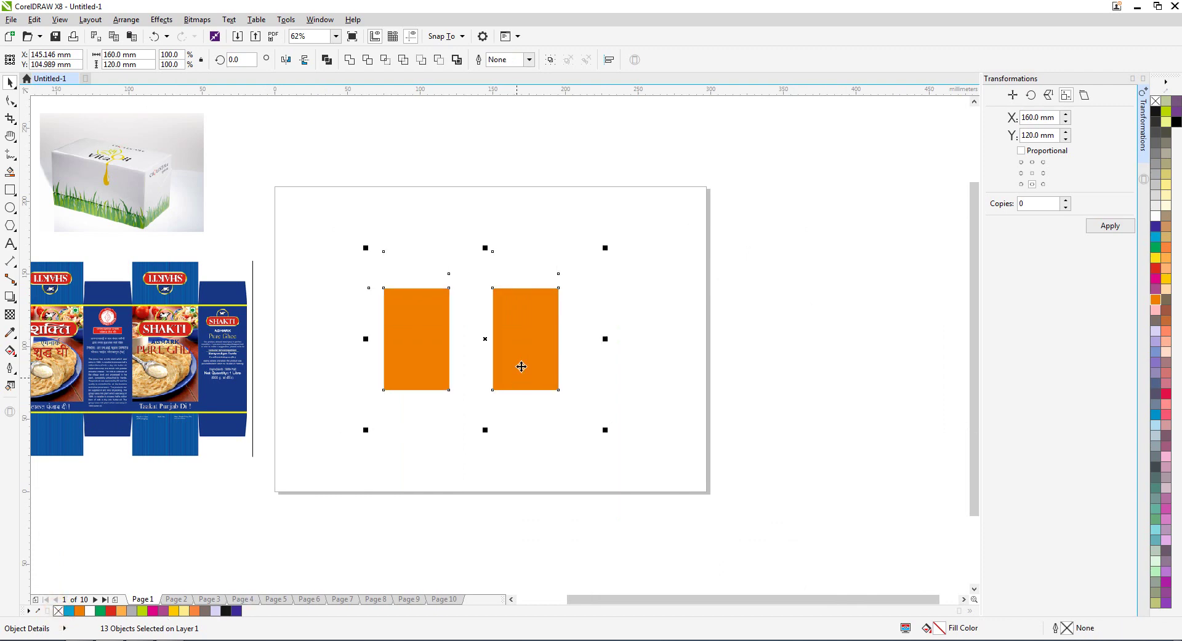
pyautogui.scroll(1, 533, 330)
pyautogui.click(1166, 185)
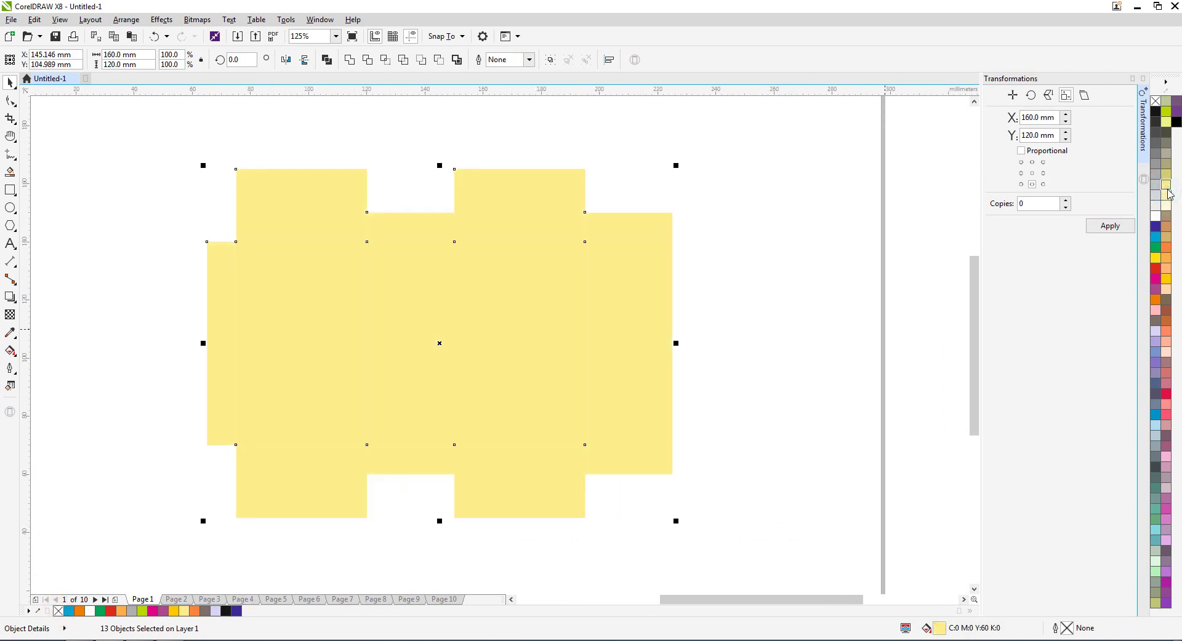
pyautogui.scroll(-1, 592, 260)
pyautogui.hotkey('ctrl', 'z')
pyautogui.hotkey('ctrl', 'z')
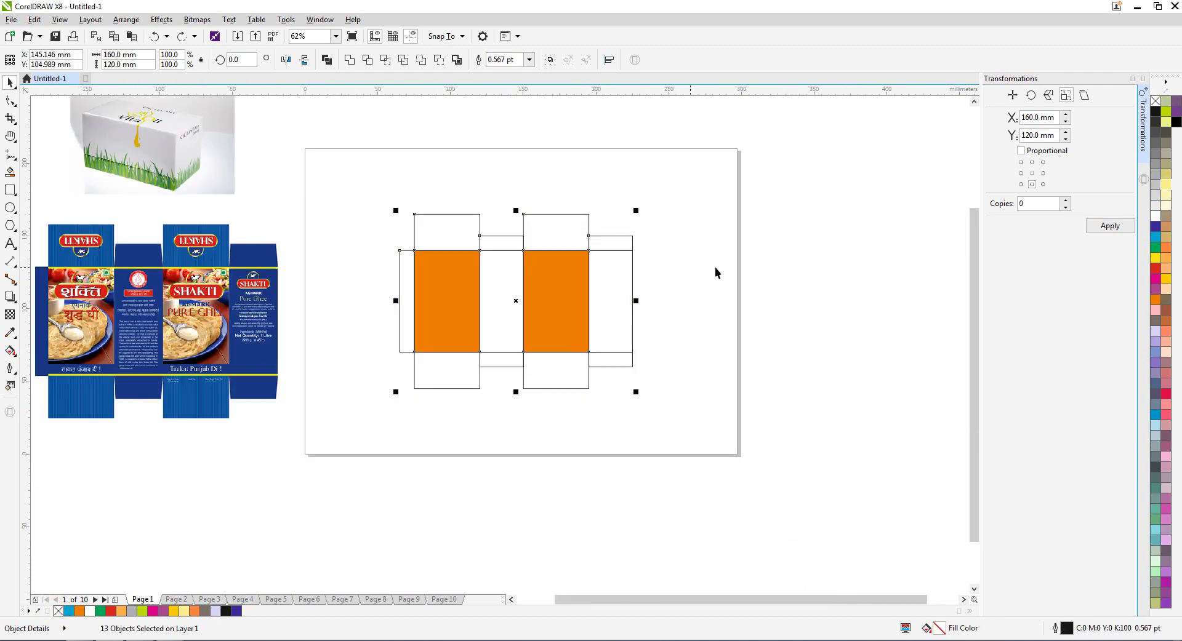
pyautogui.click(758, 266)
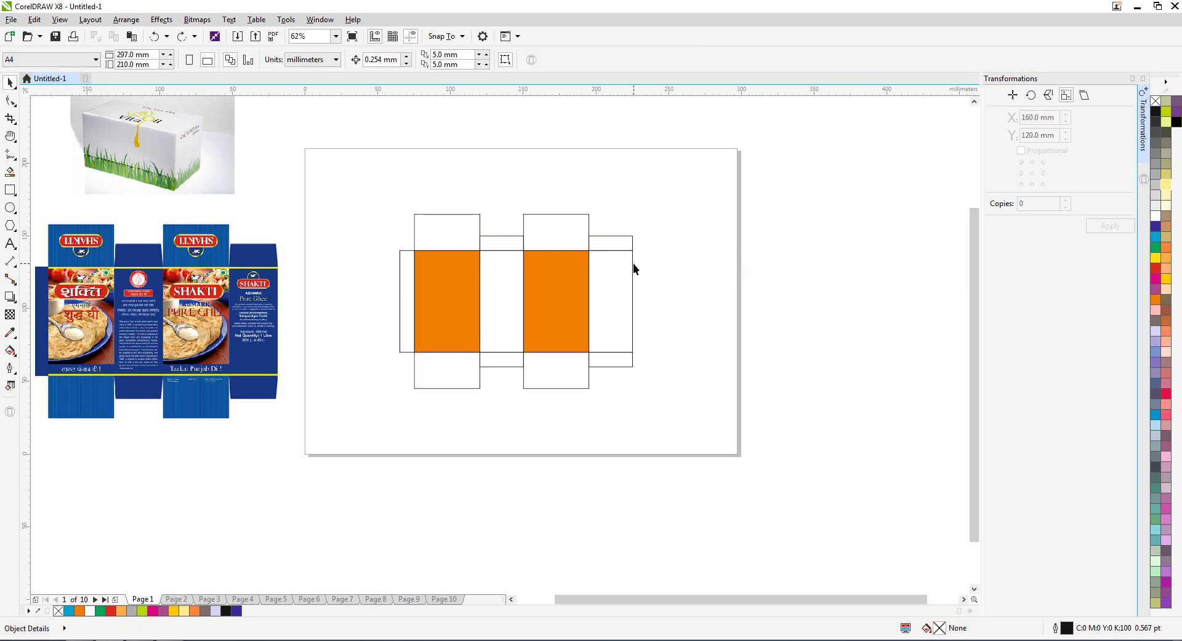
pyautogui.moveTo(377, 200); pyautogui.dragTo(683, 425)
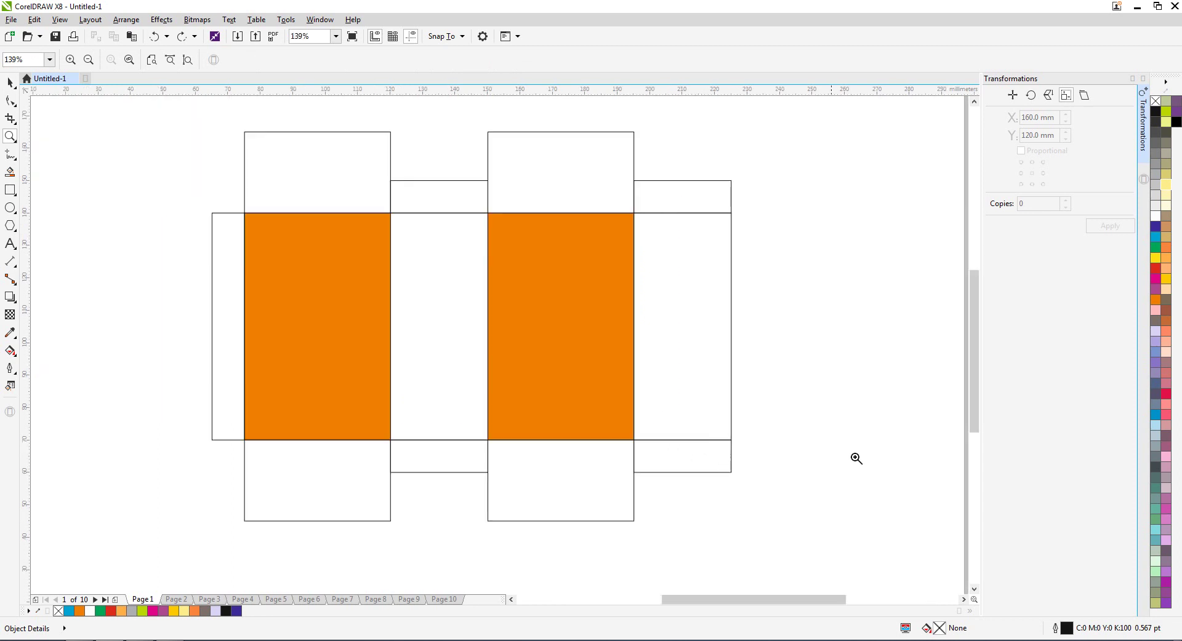